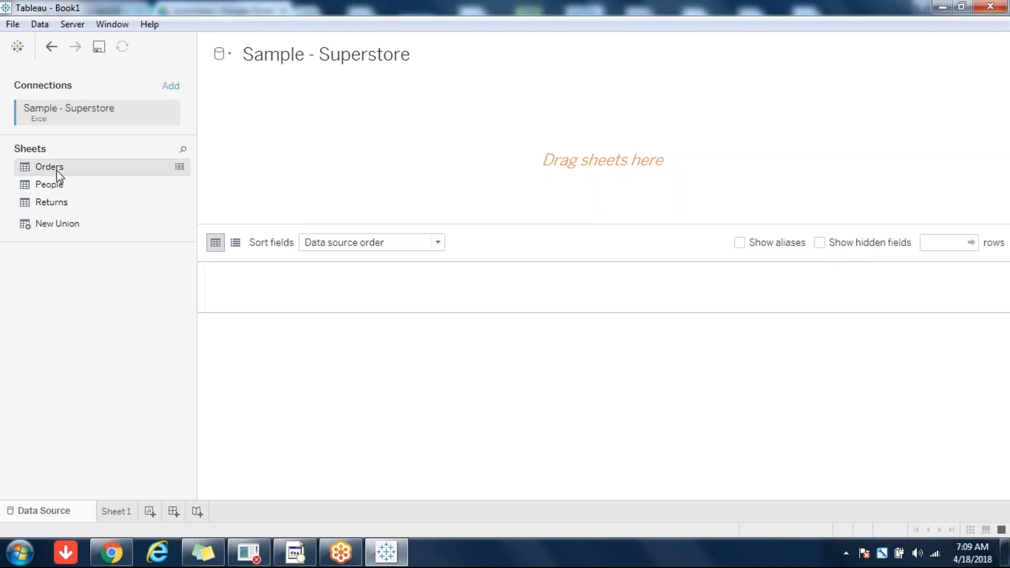
- Add the Orders sheet from Sample - Superstore to the data source and go to Sheet 1
left_click_drag(58, 173, 257, 183)
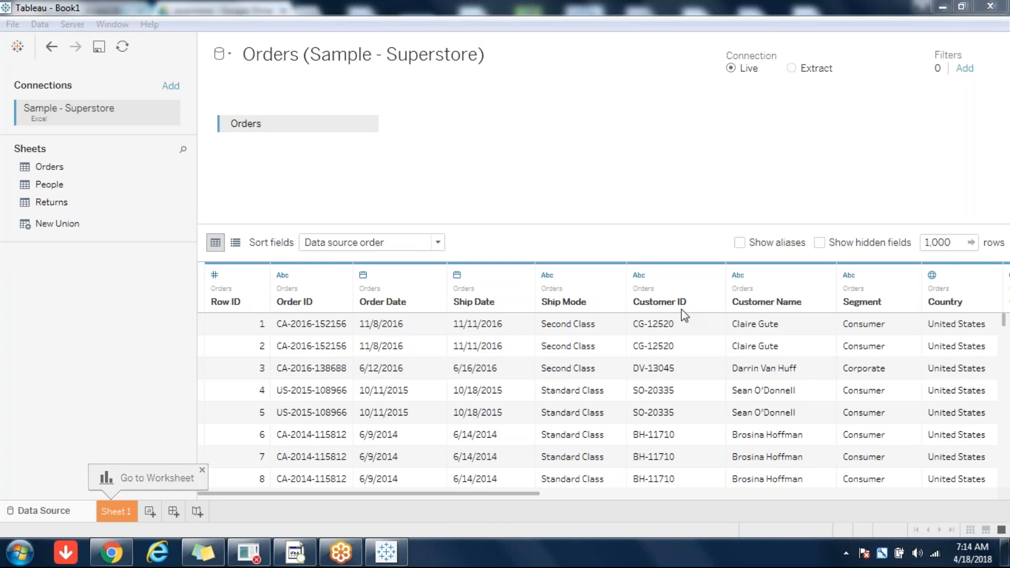
left_click(624, 125)
left_click(530, 233)
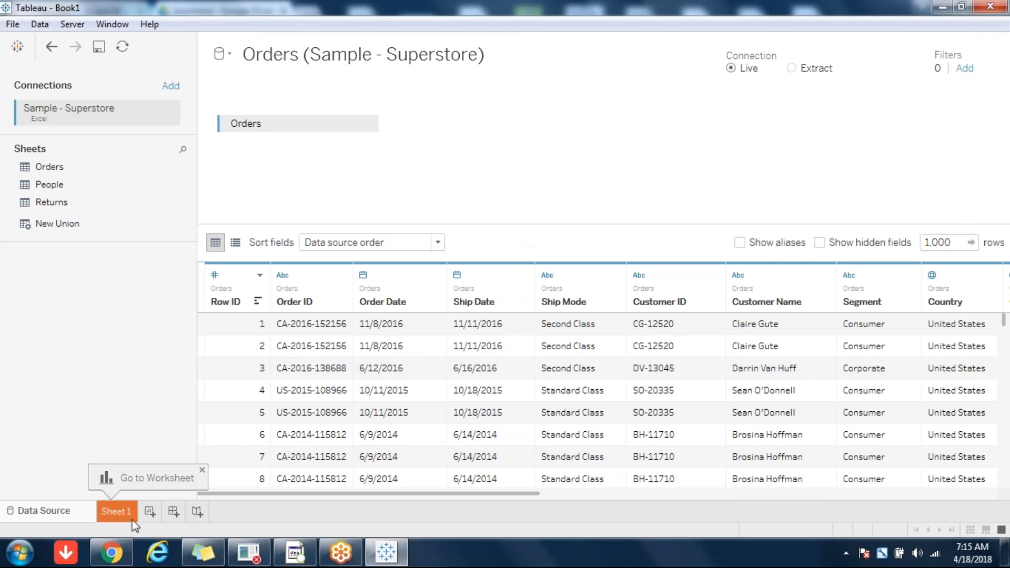
left_click(104, 506)
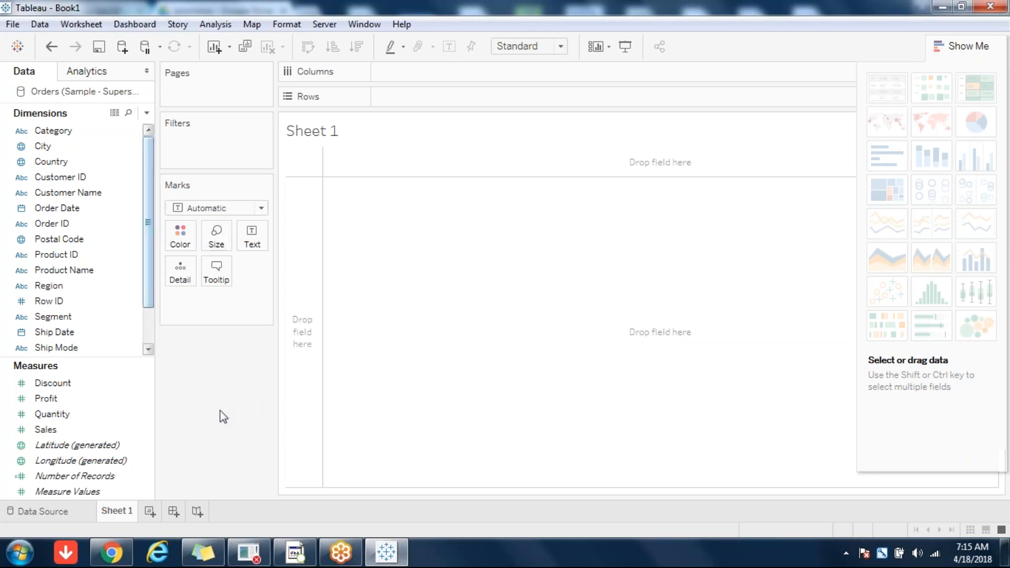
- Add a new data source connecting to the Access file Sample - Coffee Chain.mdb
left_click(43, 29)
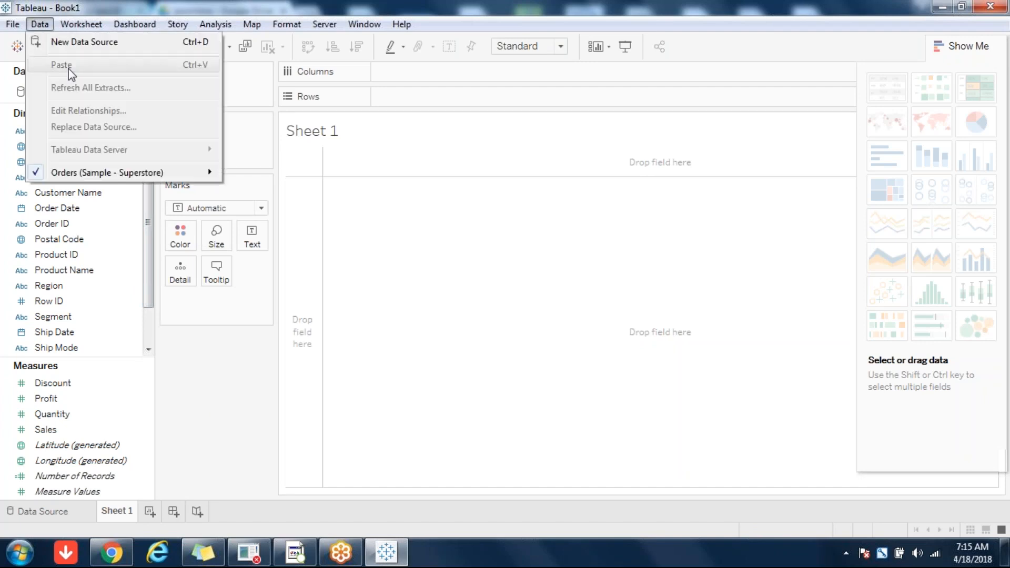
left_click(79, 48)
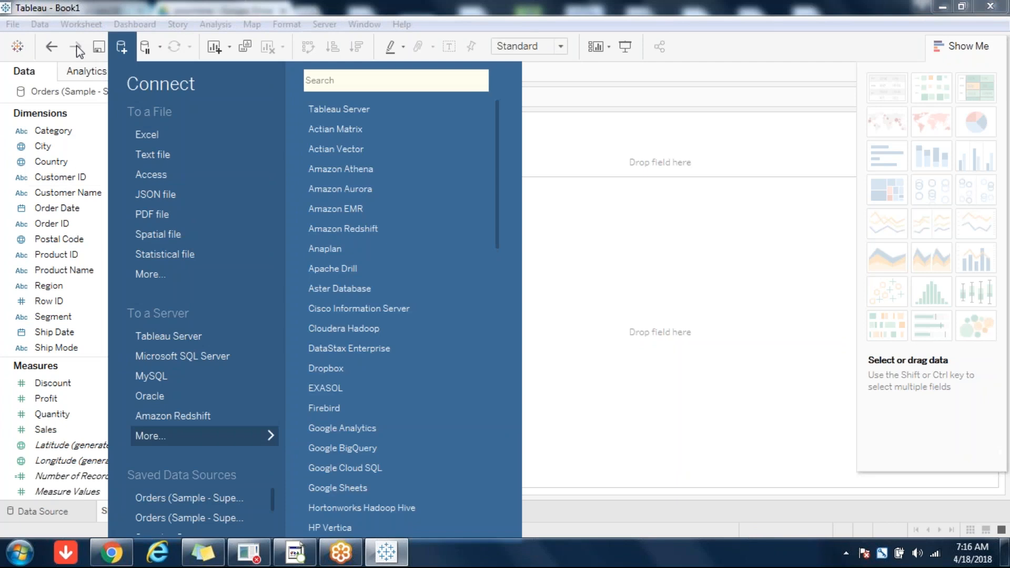
left_click(171, 137)
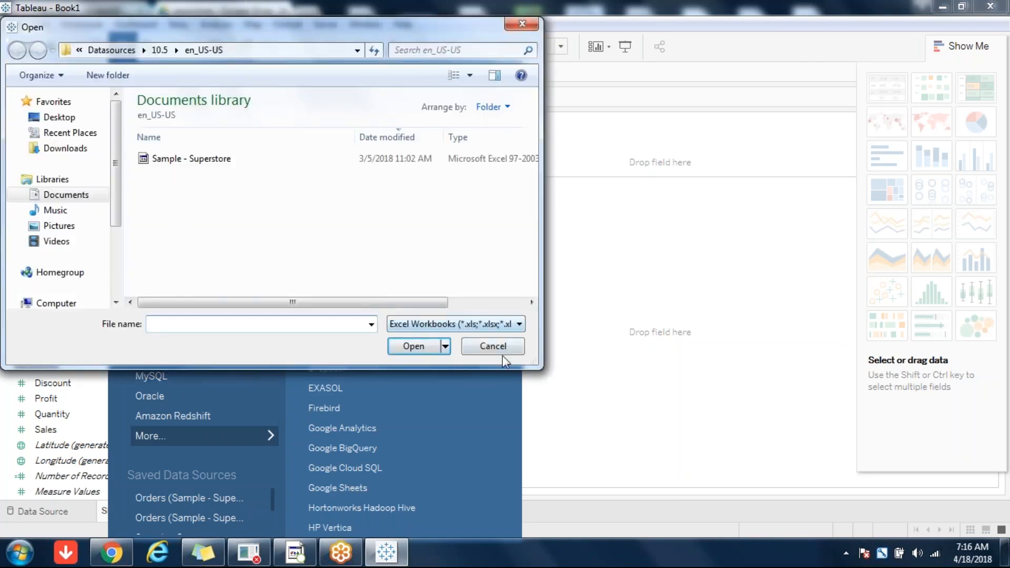
left_click(487, 349)
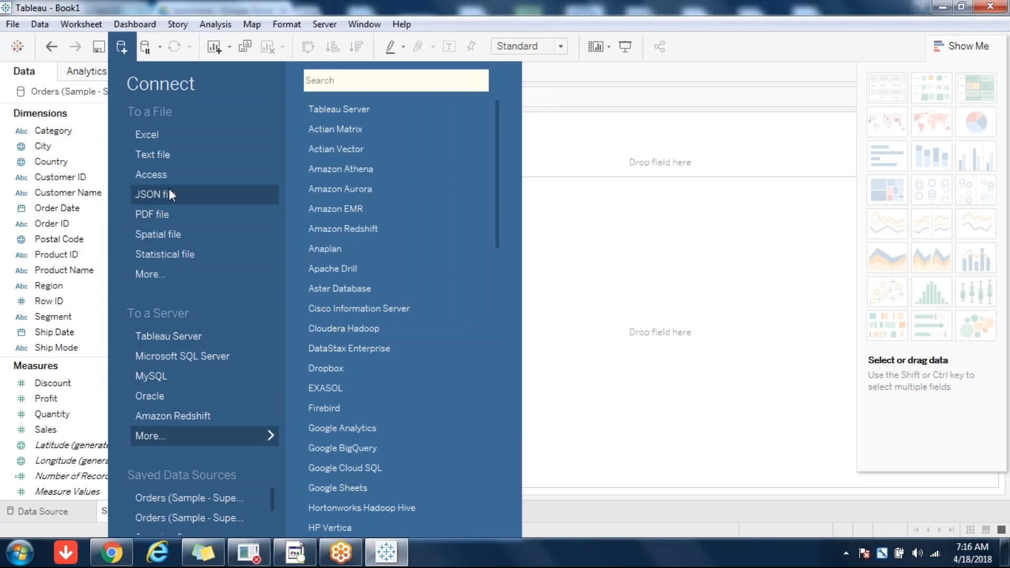
left_click(160, 174)
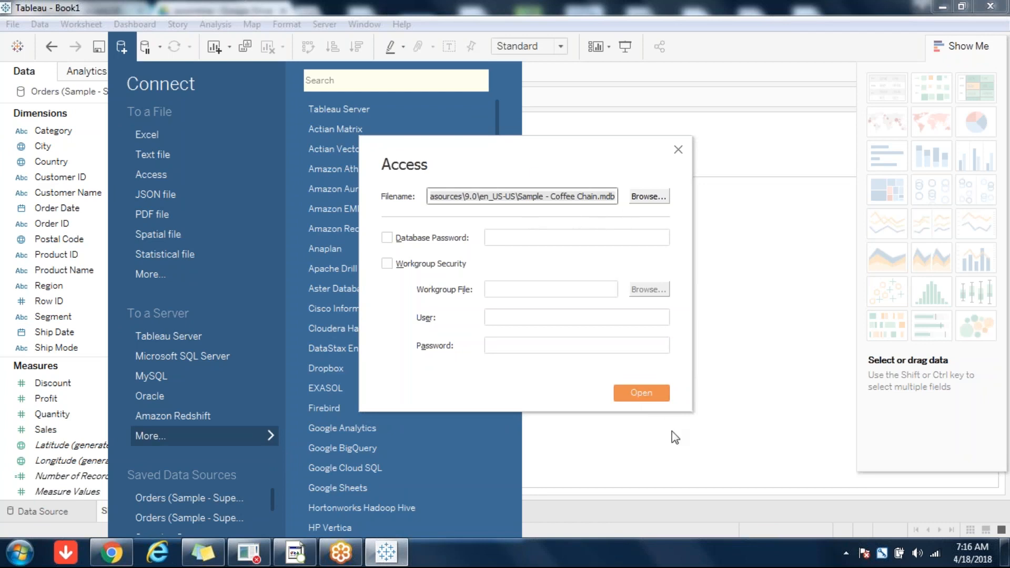
left_click(635, 394)
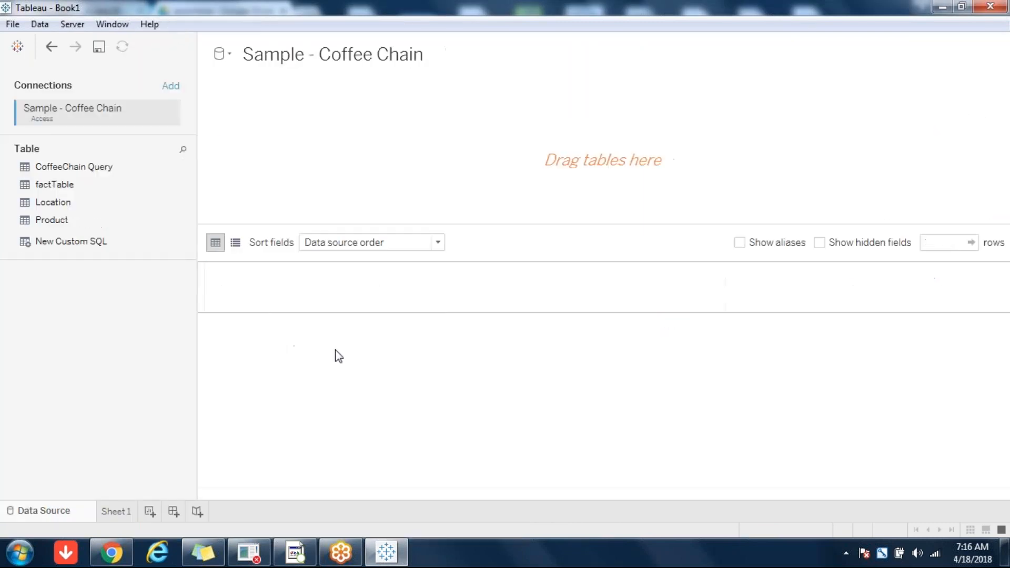
- Add the CoffeeChain Query table to the new data source, then return to Sheet 1 and collapse the Show Me pane
double_click(77, 171)
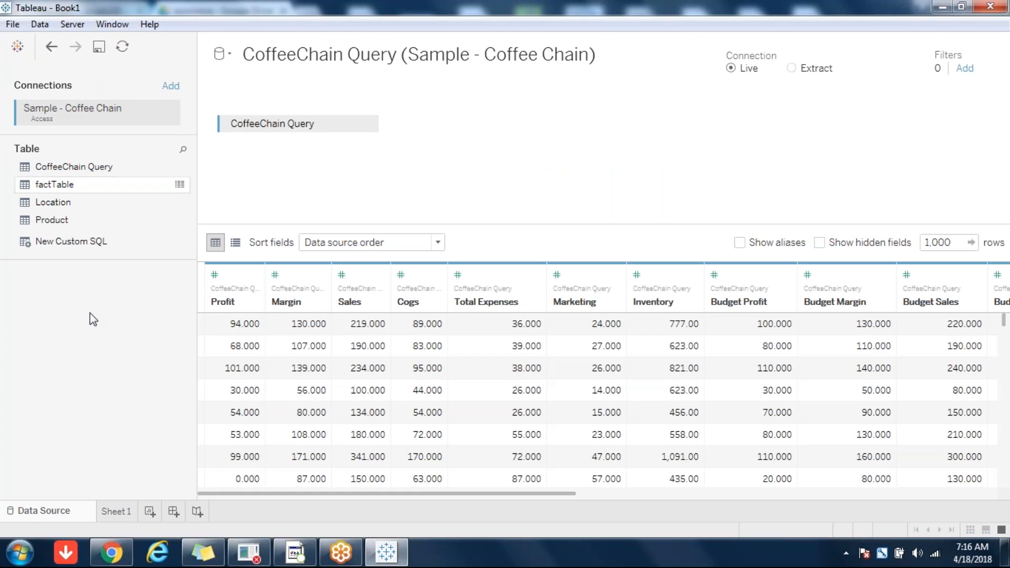
left_click(116, 513)
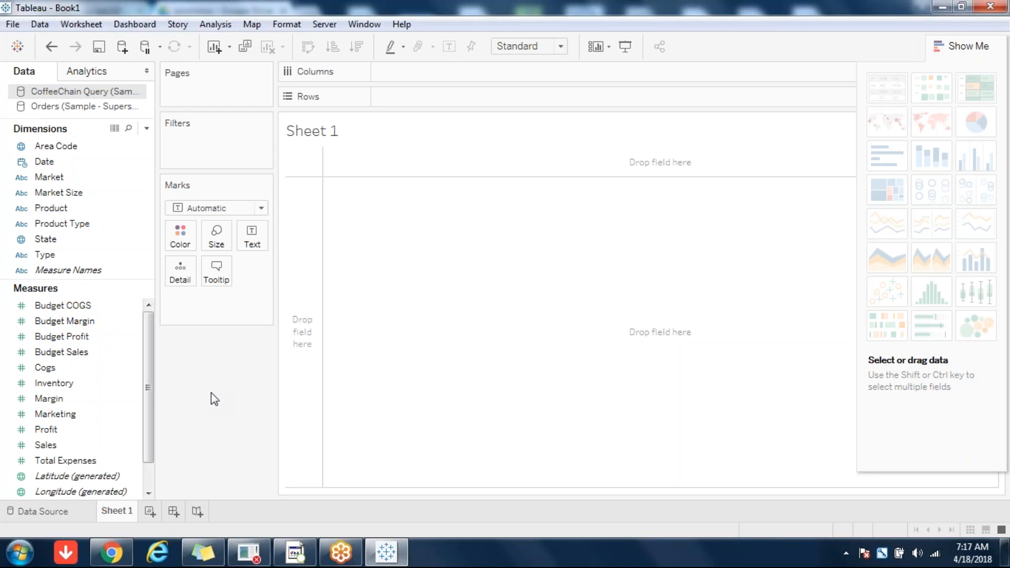
left_click(953, 47)
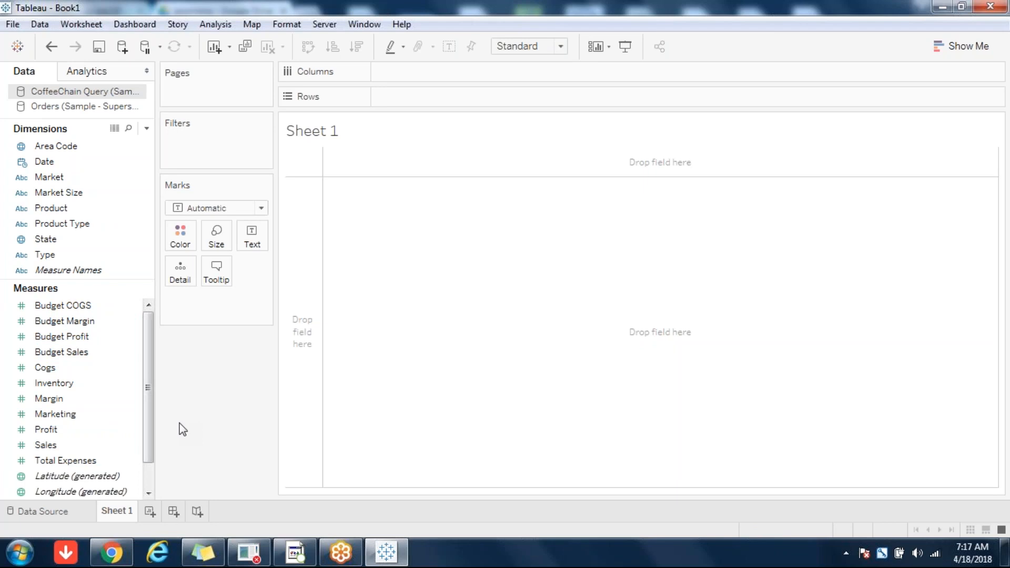
- Compare the dimensions of the Orders and CoffeeChain Query data sources, looking for fields such as State that both share
left_click(68, 108)
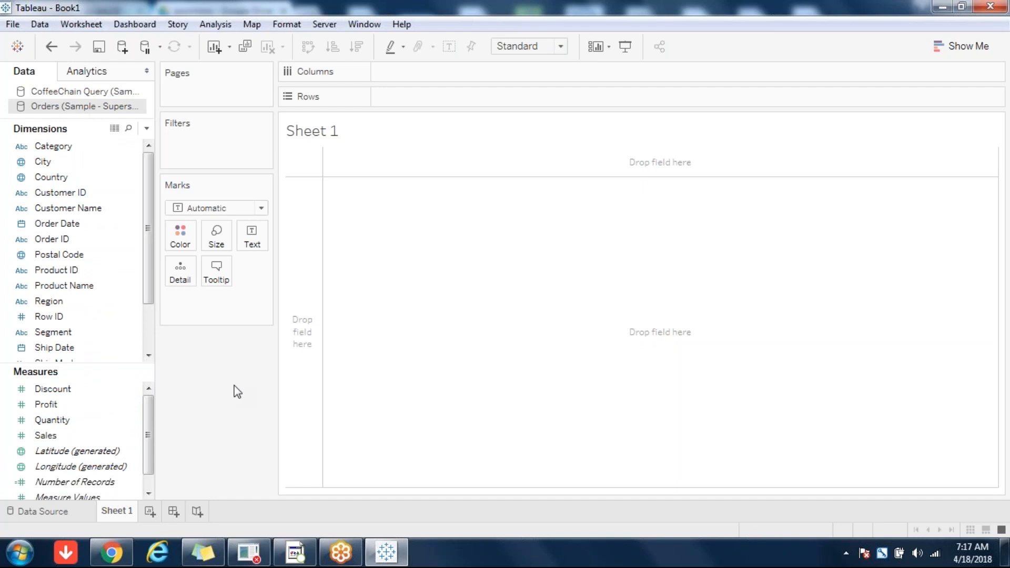
left_click(62, 91)
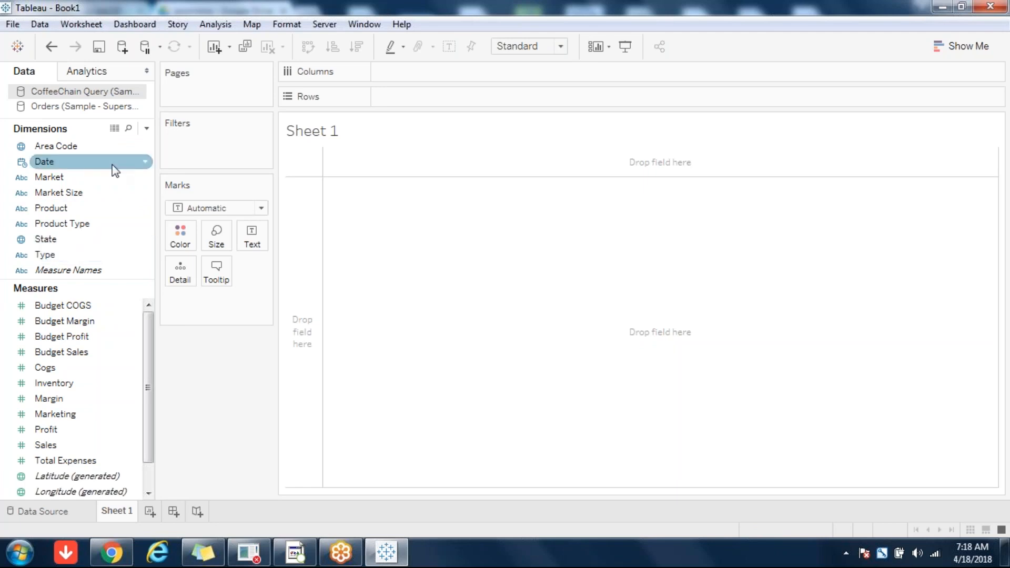
left_click(79, 105)
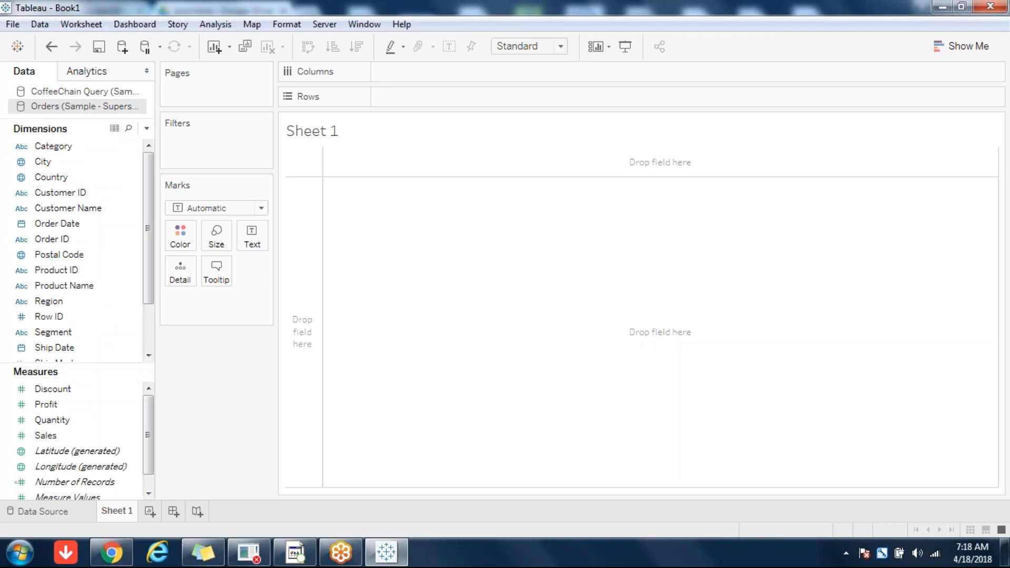
left_click(60, 92)
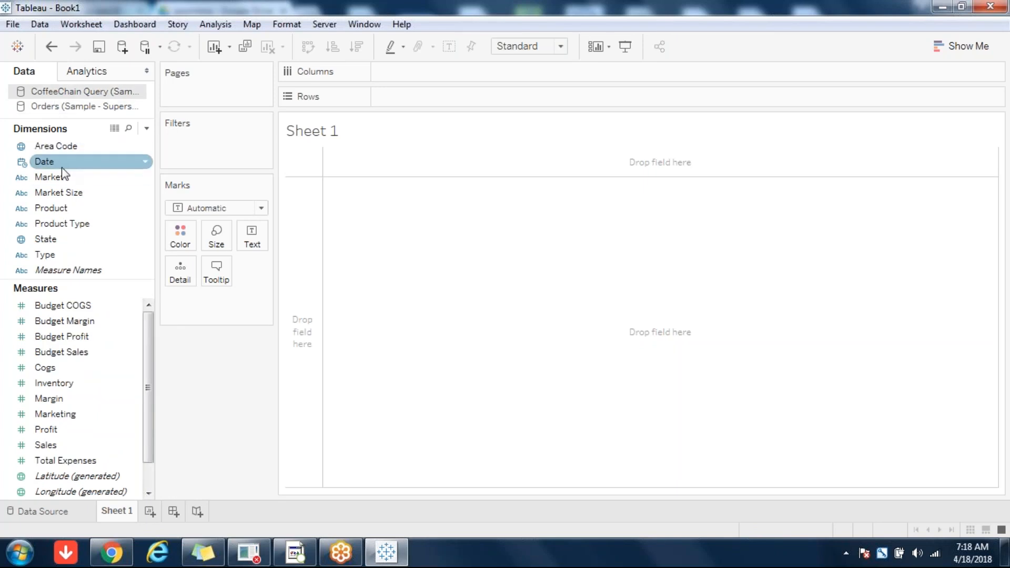
left_click(59, 243)
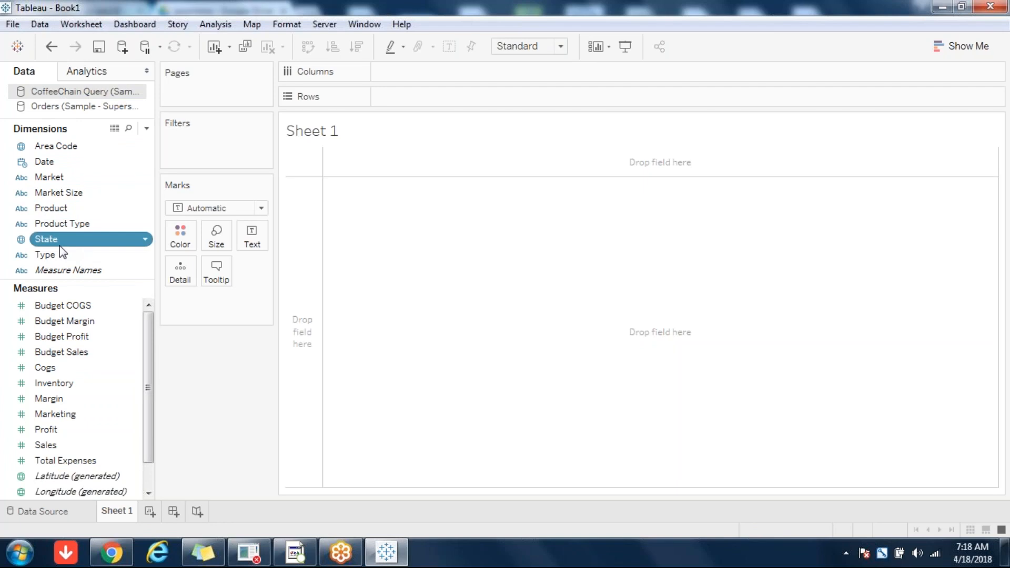
left_click(79, 107)
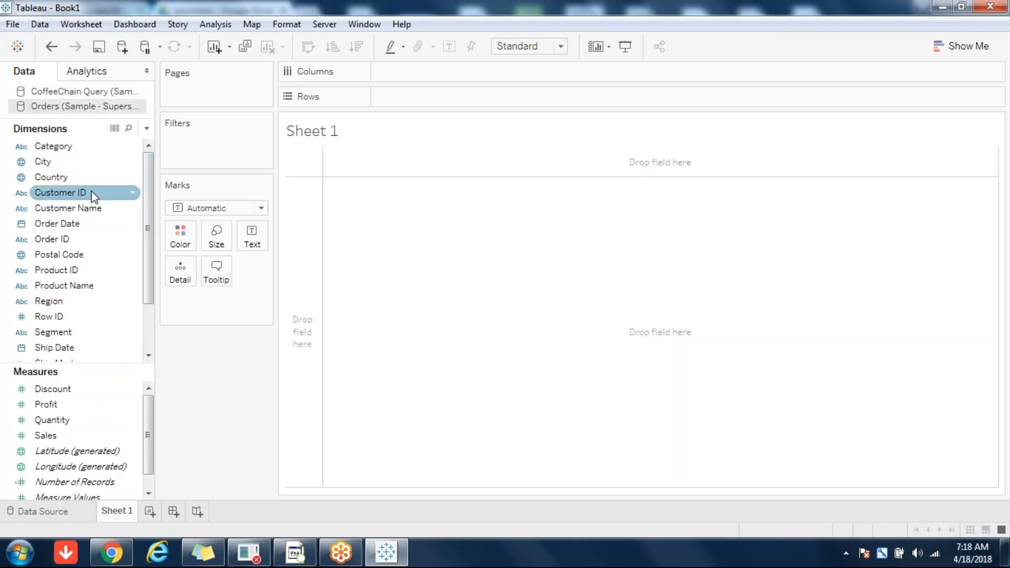
left_click(69, 220)
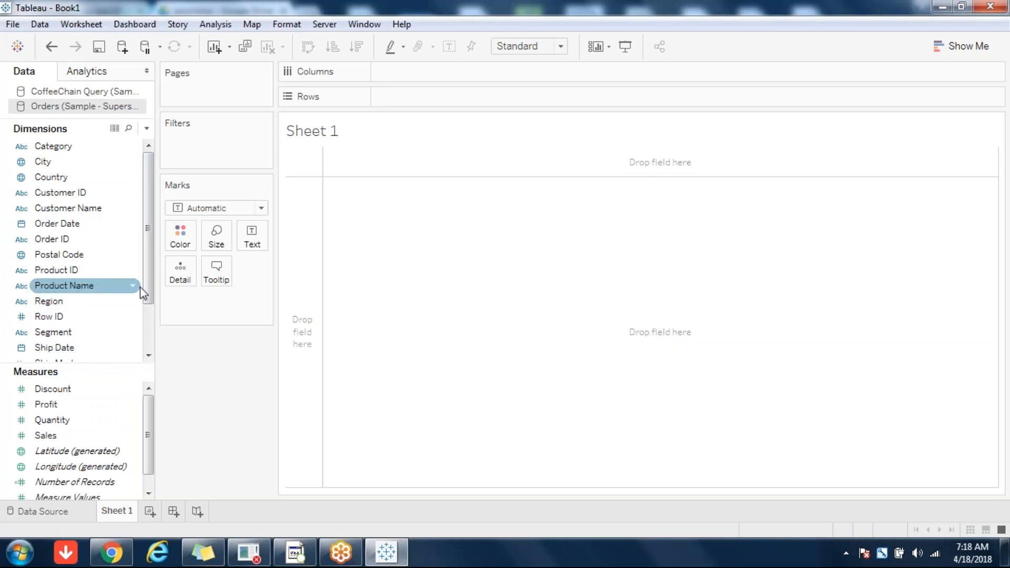
left_click_drag(146, 267, 147, 340)
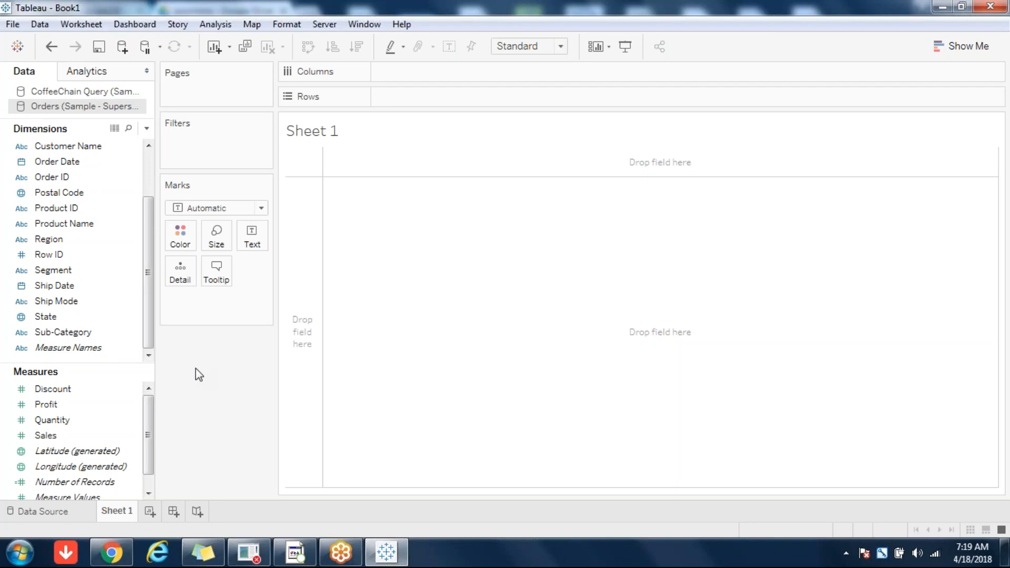
left_click(79, 317)
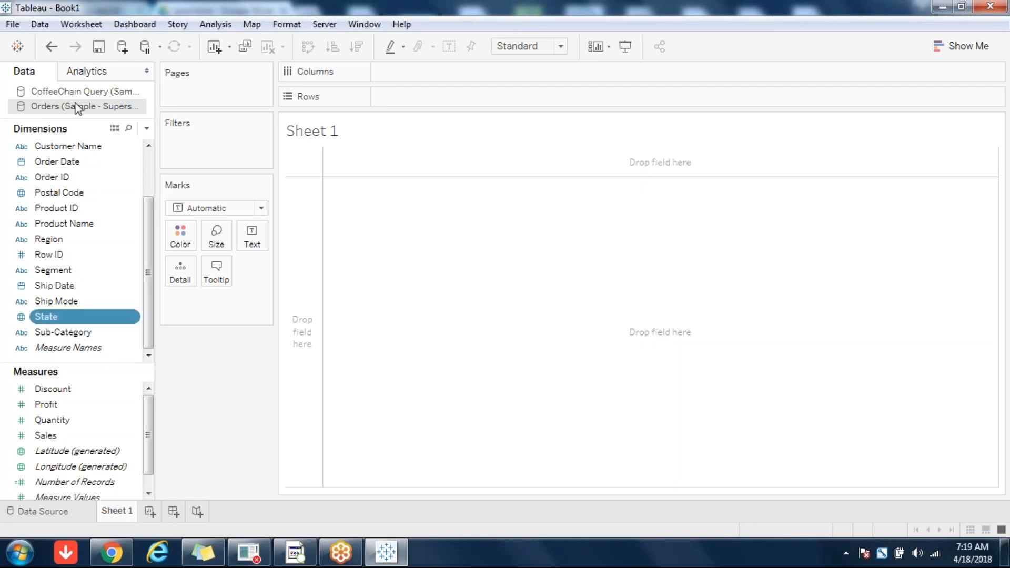
left_click(62, 93)
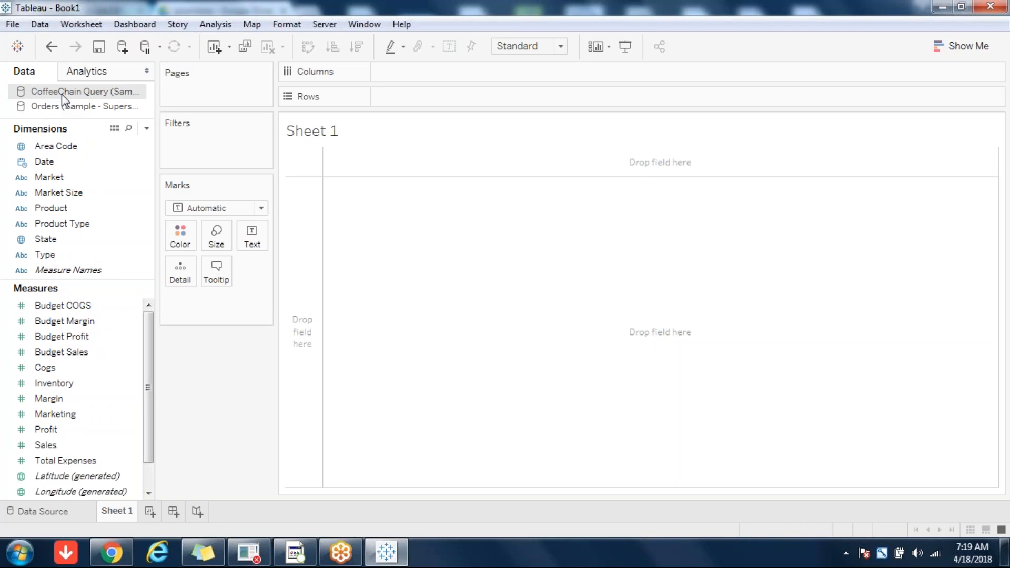
left_click(63, 110)
left_click(75, 272)
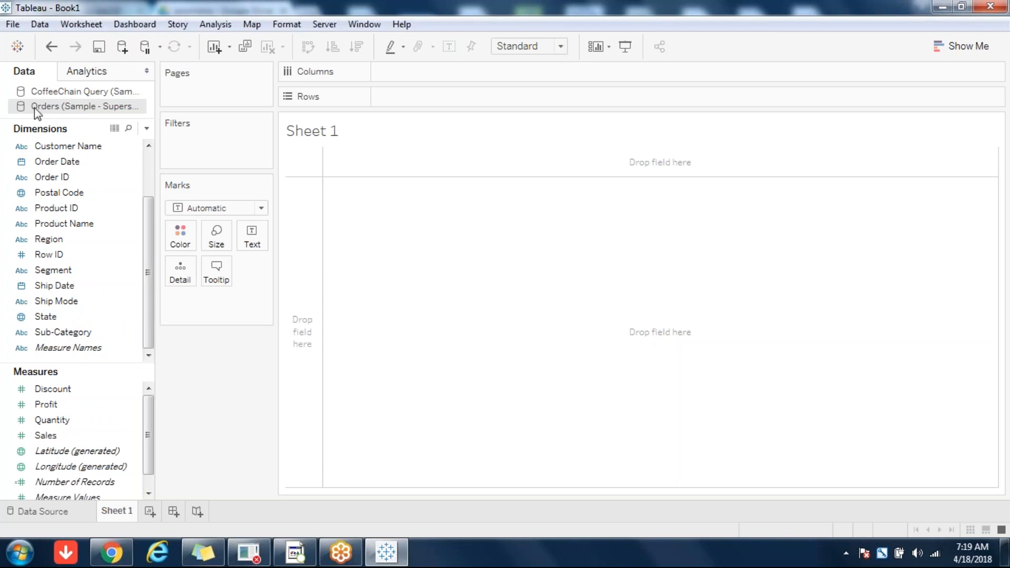
- Review all members in the alias list of the Orders State field, and close it without changes
left_click(54, 315)
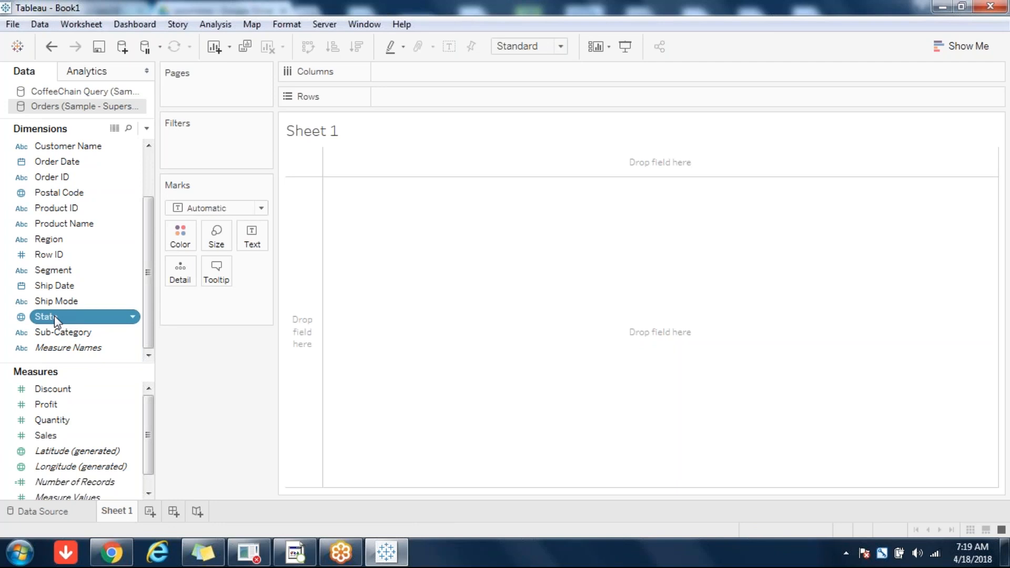
right_click(54, 316)
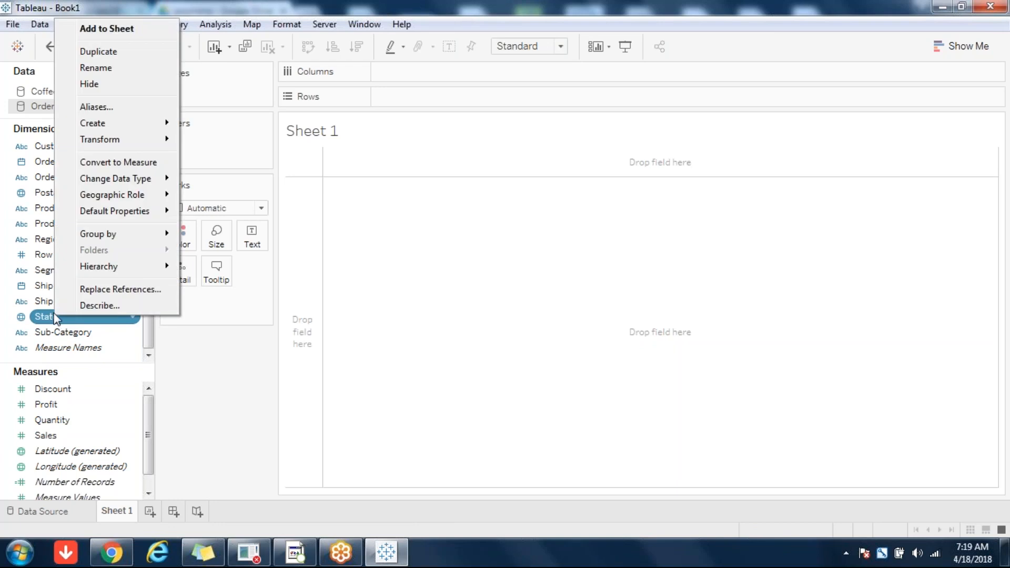
left_click(118, 106)
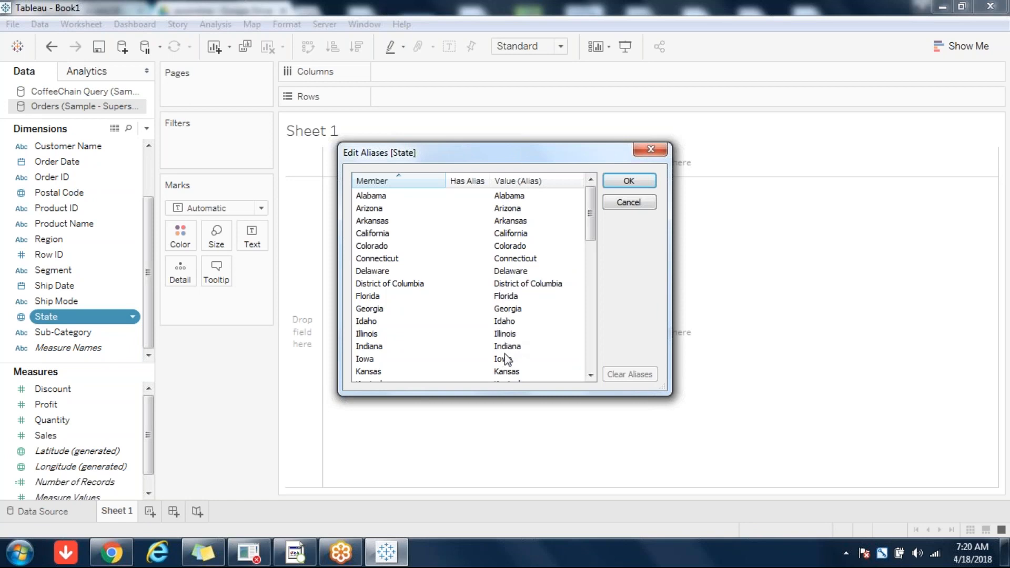
left_click_drag(588, 222, 589, 238)
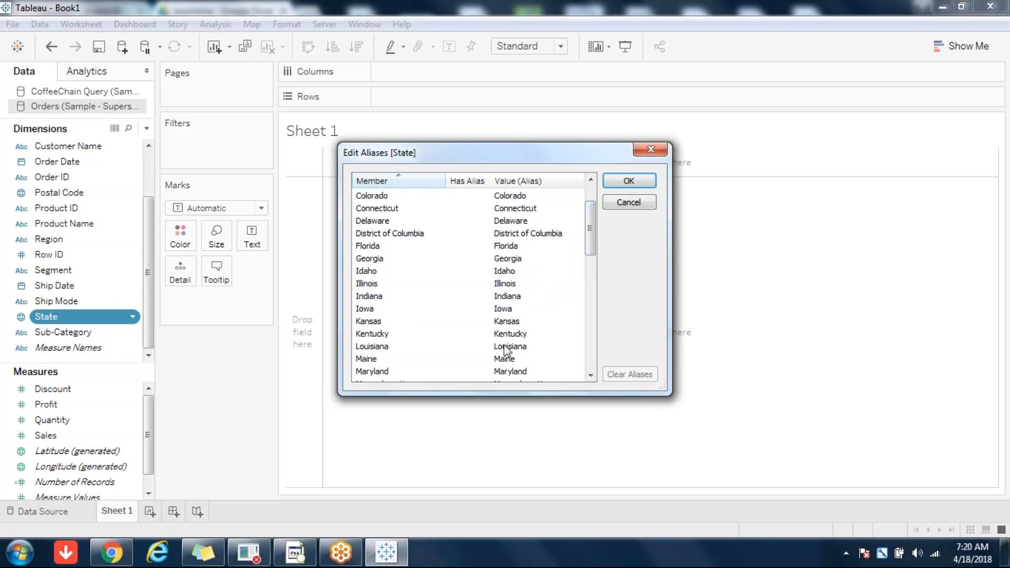
left_click_drag(594, 243, 592, 264)
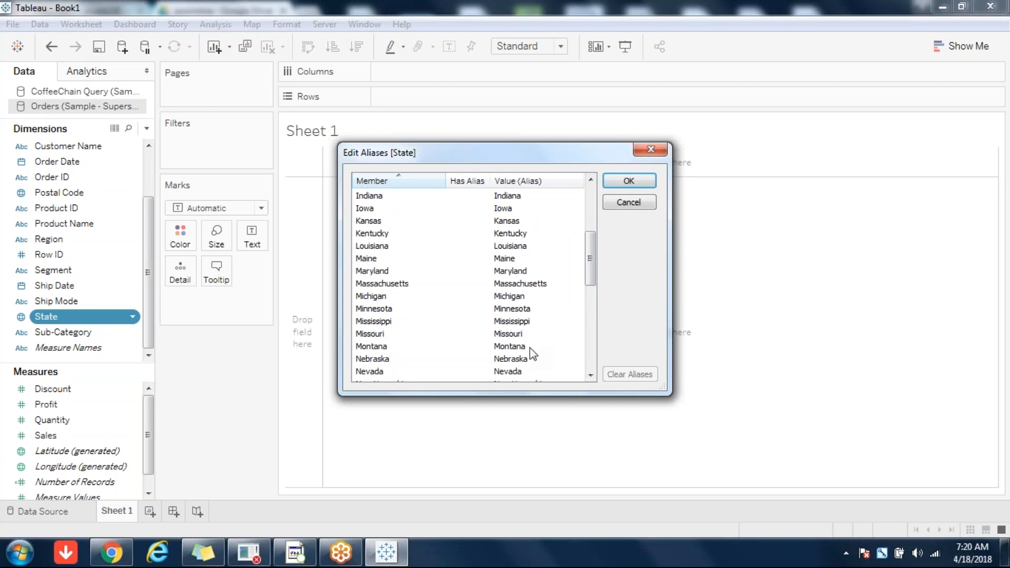
left_click_drag(591, 266, 588, 283)
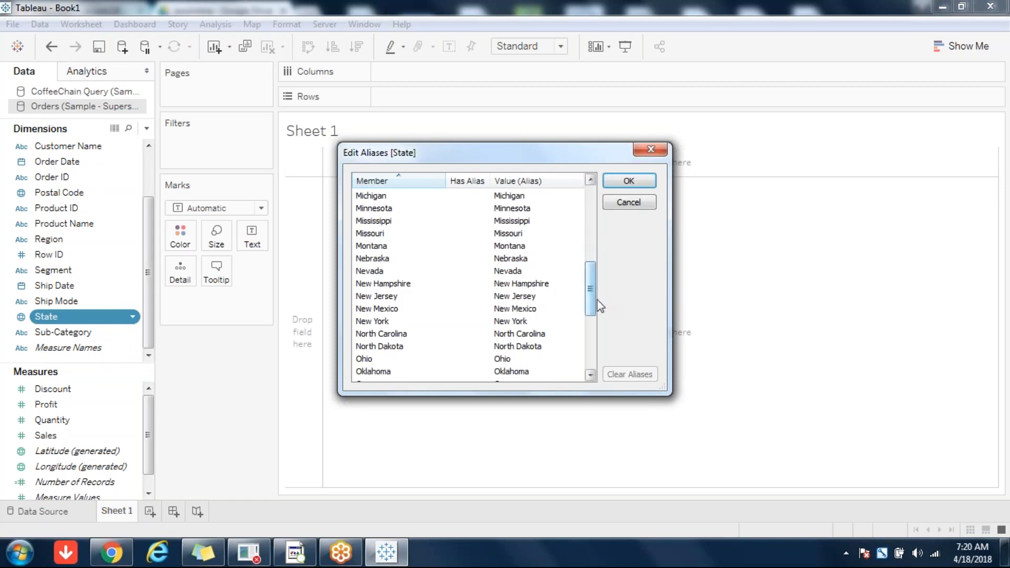
left_click_drag(592, 295, 595, 355)
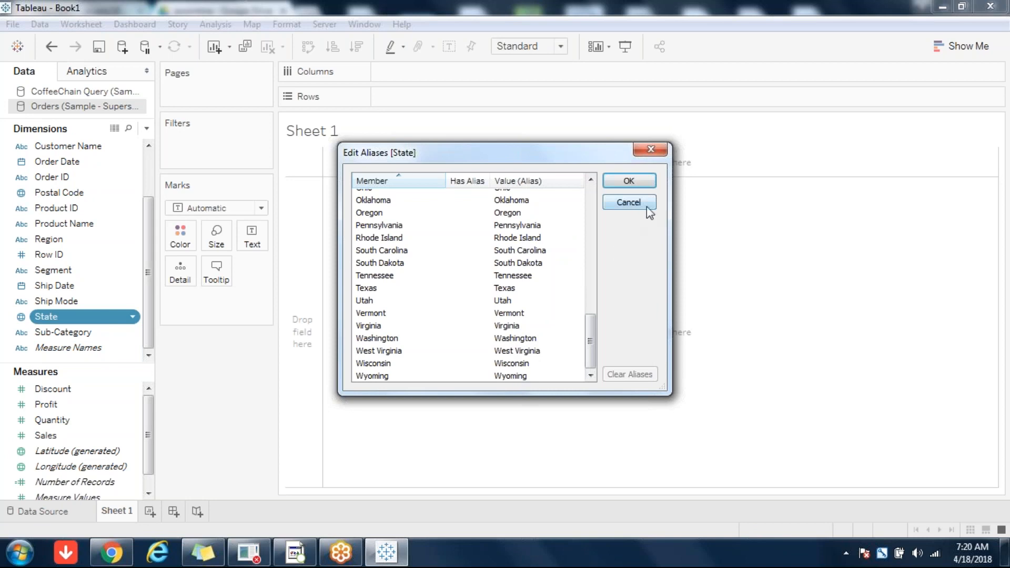
left_click(629, 202)
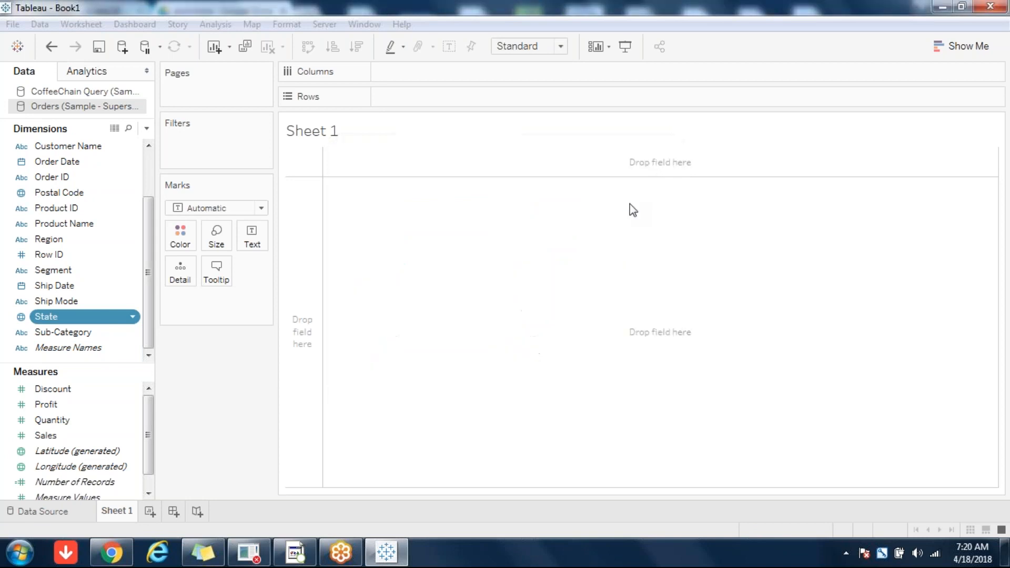
- Review all members in the alias list of the CoffeeChain Query State field, and close it without changes
left_click(61, 92)
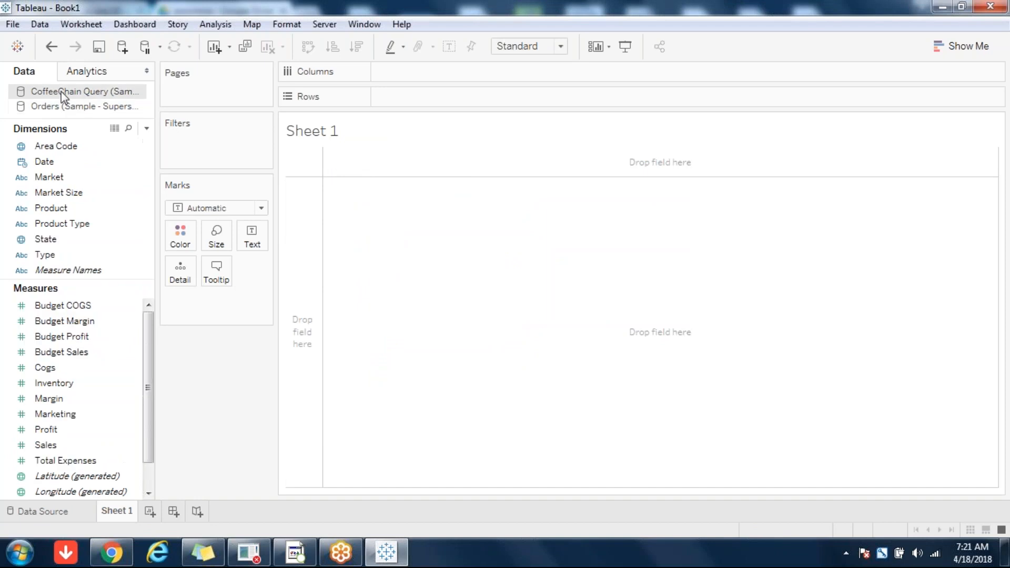
left_click(72, 240)
right_click(73, 242)
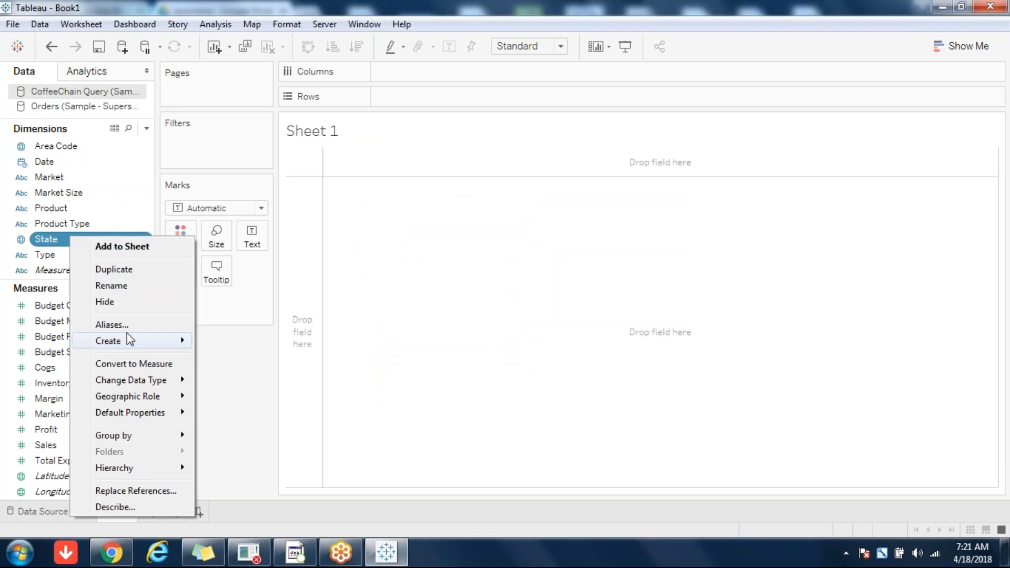
left_click(110, 324)
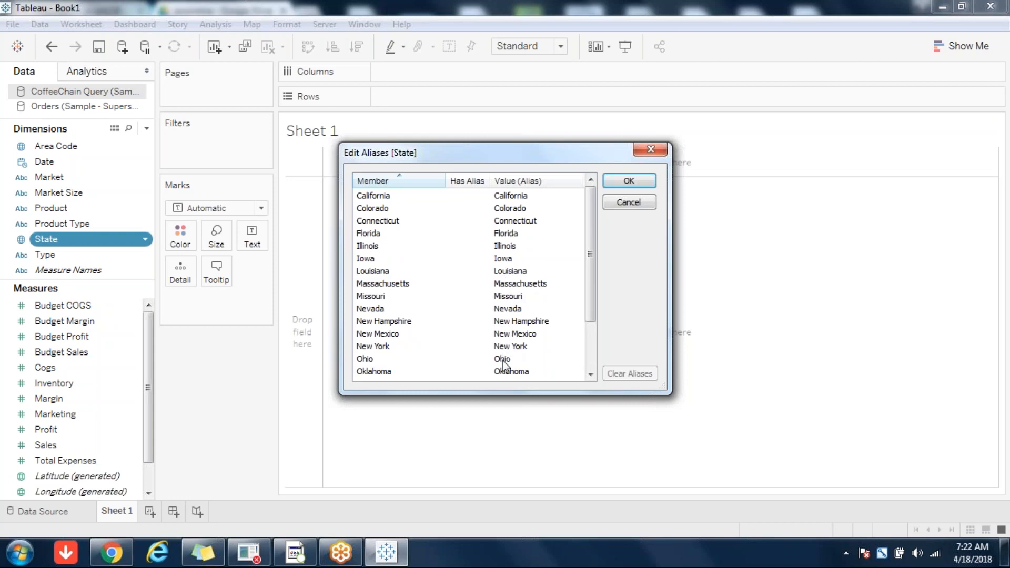
left_click(590, 375)
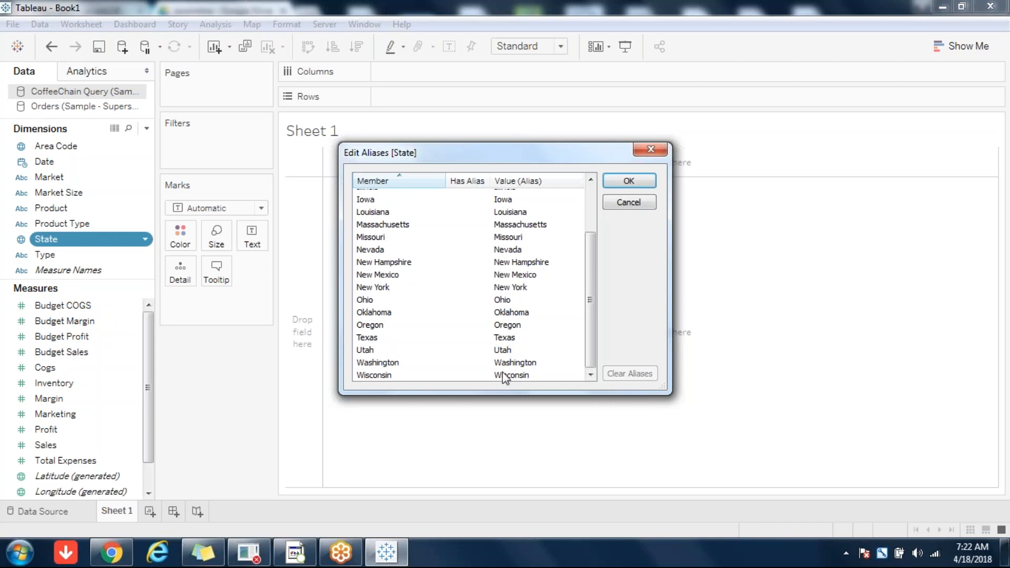
left_click(593, 379)
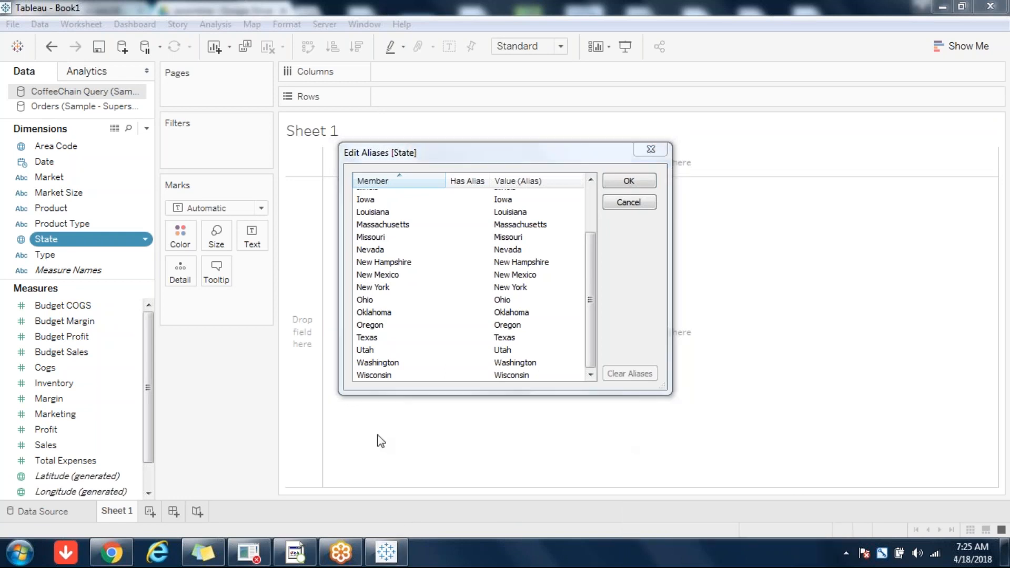
left_click(700, 227)
left_click(633, 203)
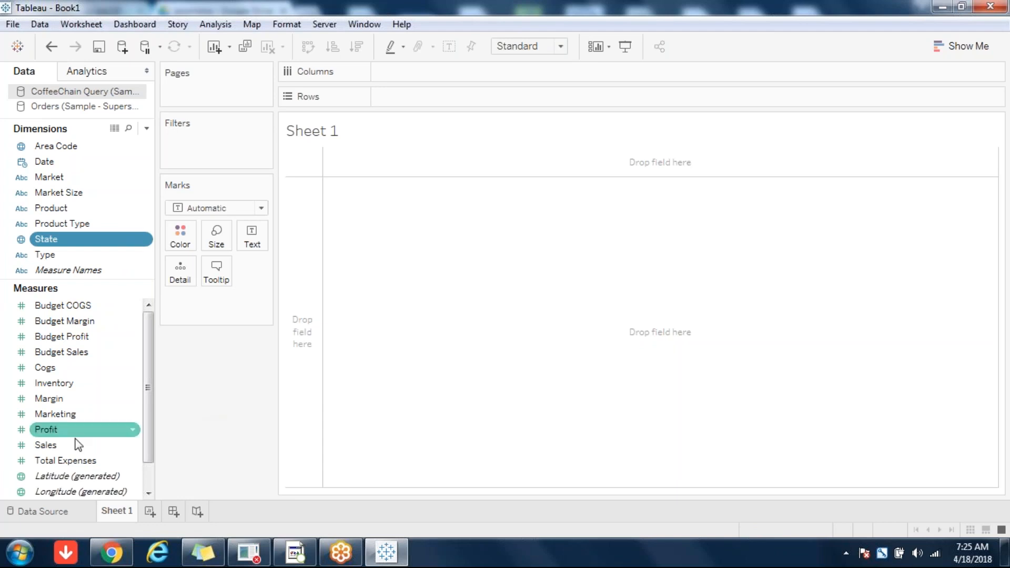
- Add the Sales measure from the CoffeeChain Query data source to Rows in Sheet 1
left_click(56, 445)
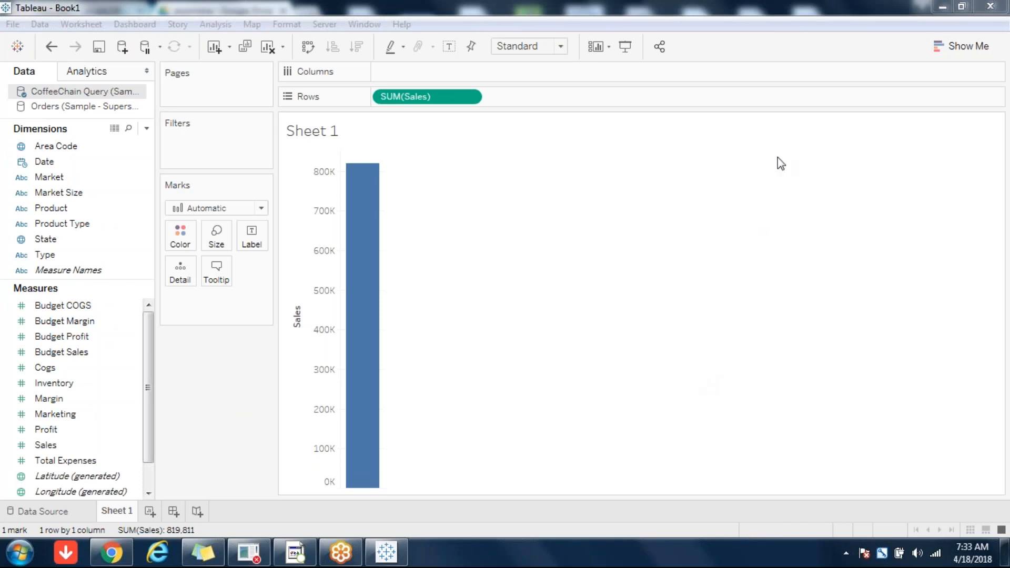
left_click(177, 364)
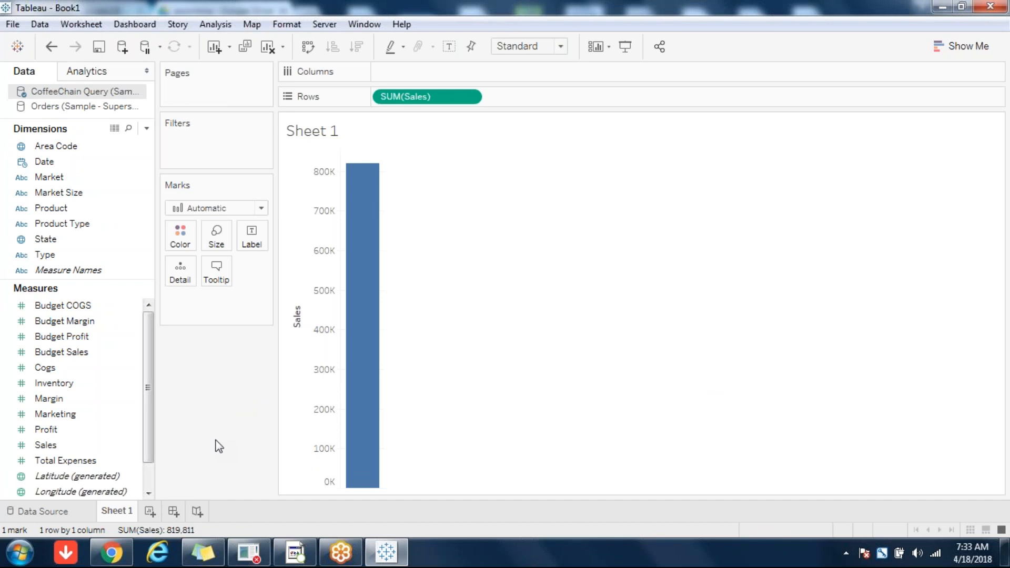
left_click(84, 446)
left_click(568, 564)
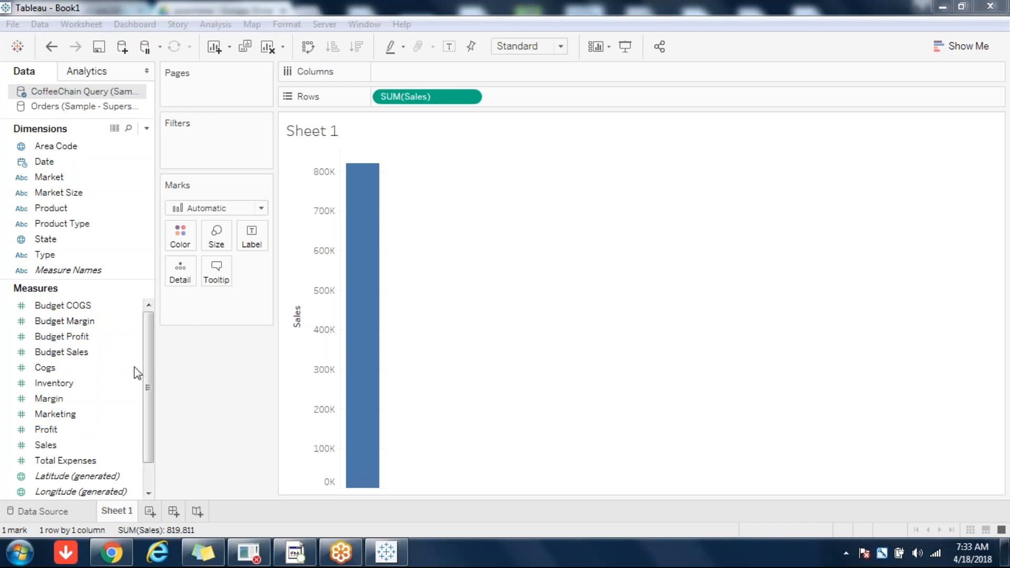
left_click(199, 356)
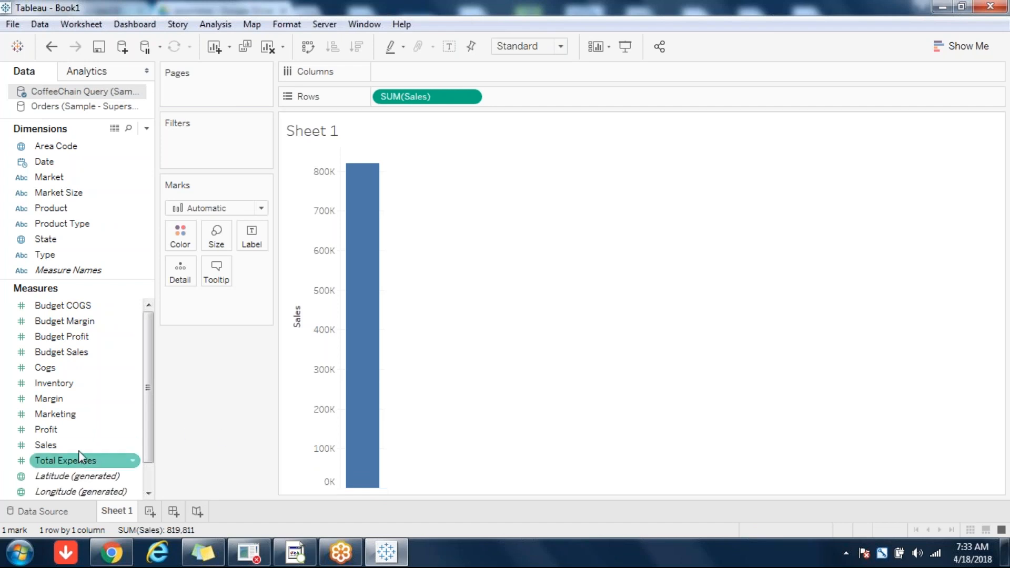
- Check the State link in the Orders data source and review the relationships with CoffeeChain Query as primary, leaving them as they are
left_click(58, 108)
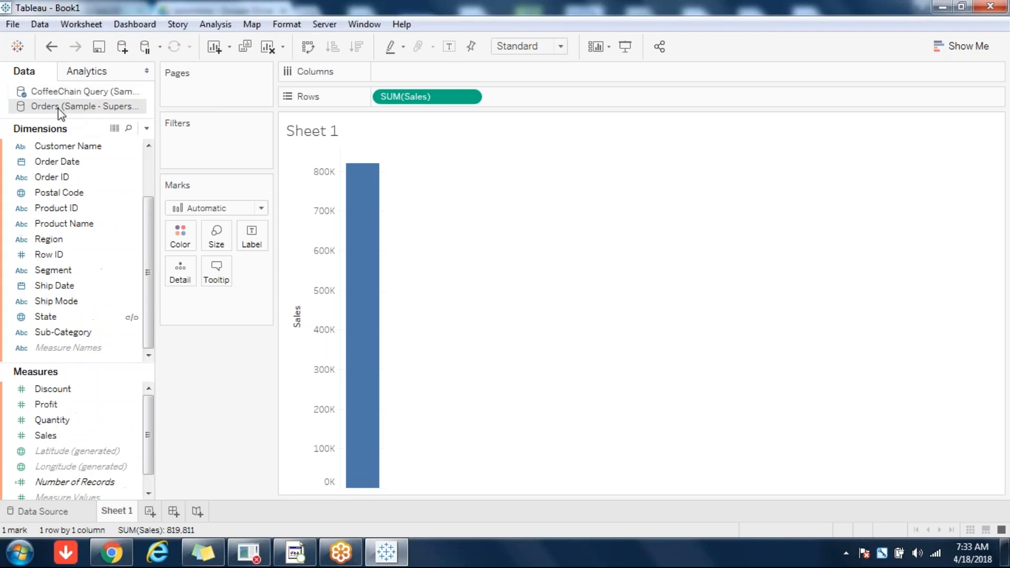
left_click(138, 317)
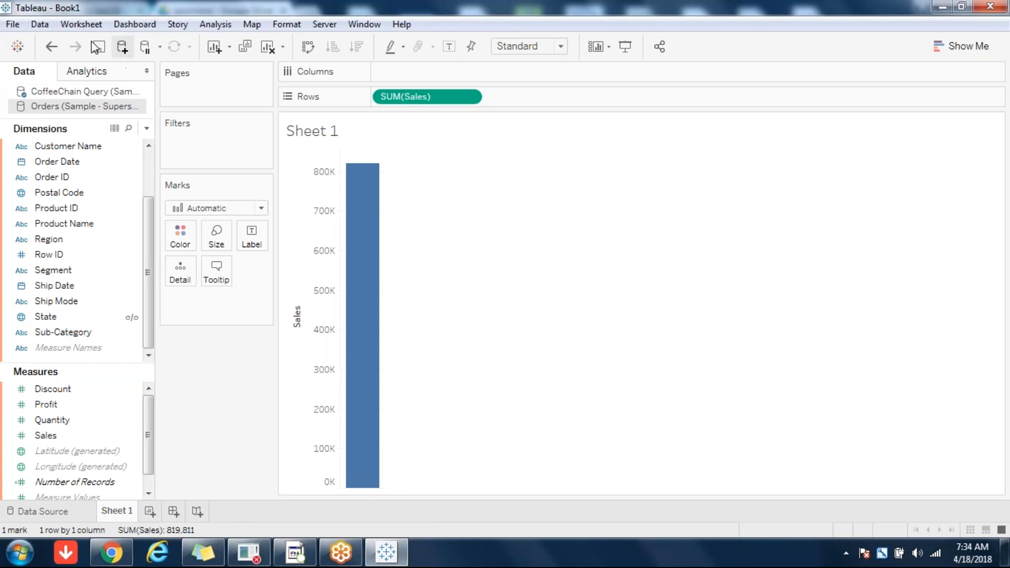
left_click(46, 27)
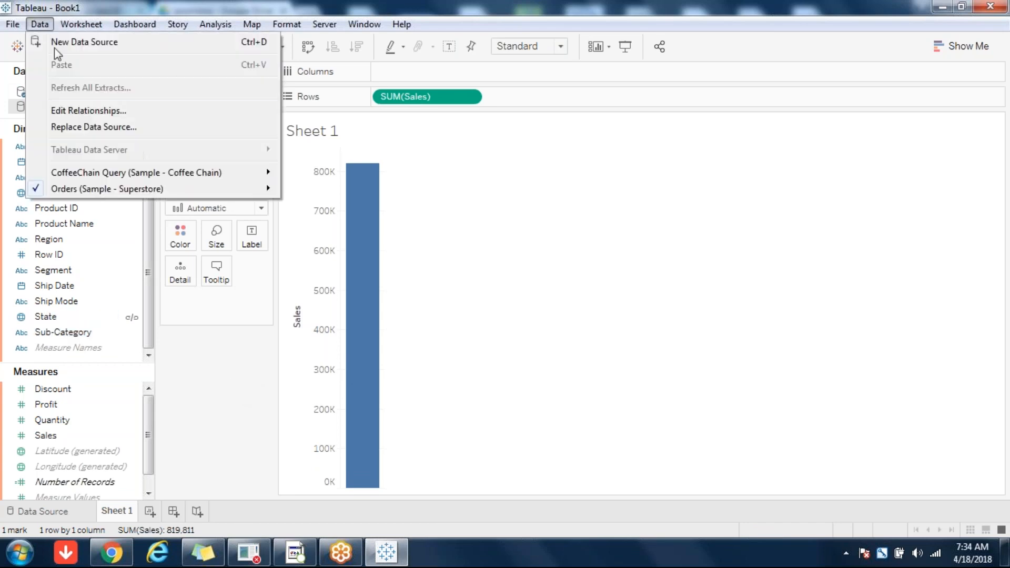
left_click(90, 111)
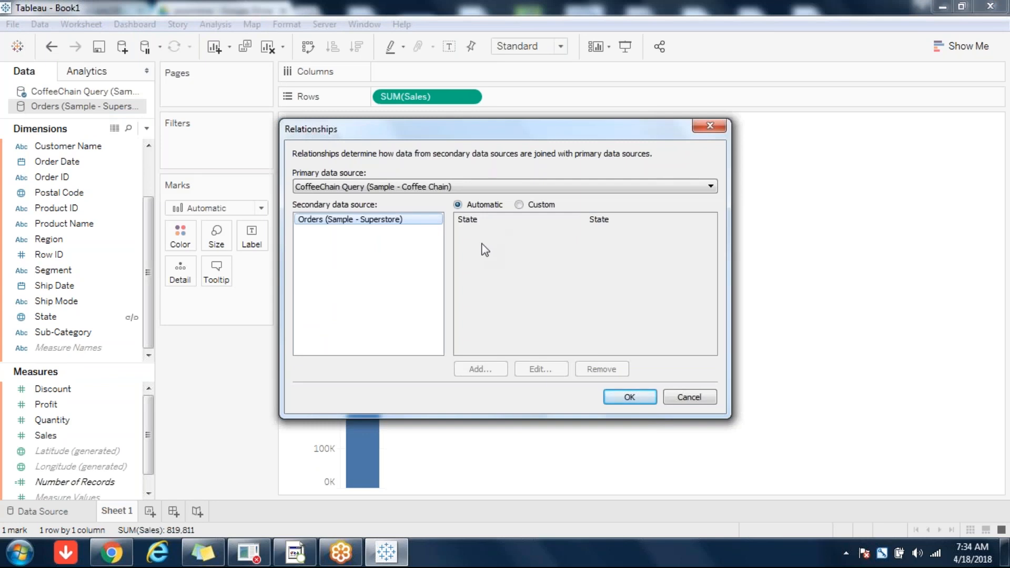
left_click(688, 397)
- Clear Sheet 1 and review the relationships with Orders as the primary data source, closing them without changes
left_click(268, 47)
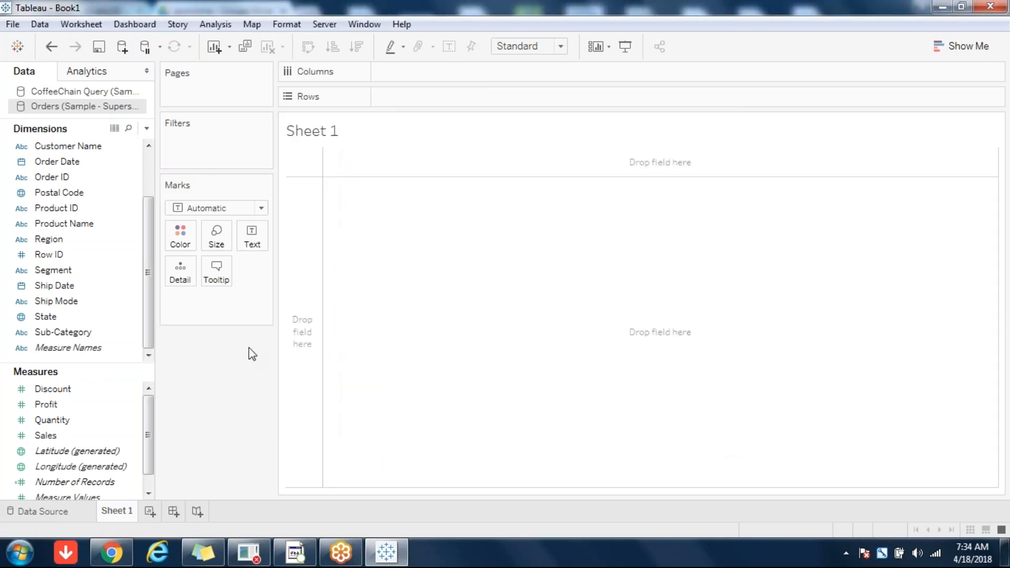
left_click(40, 24)
left_click(99, 112)
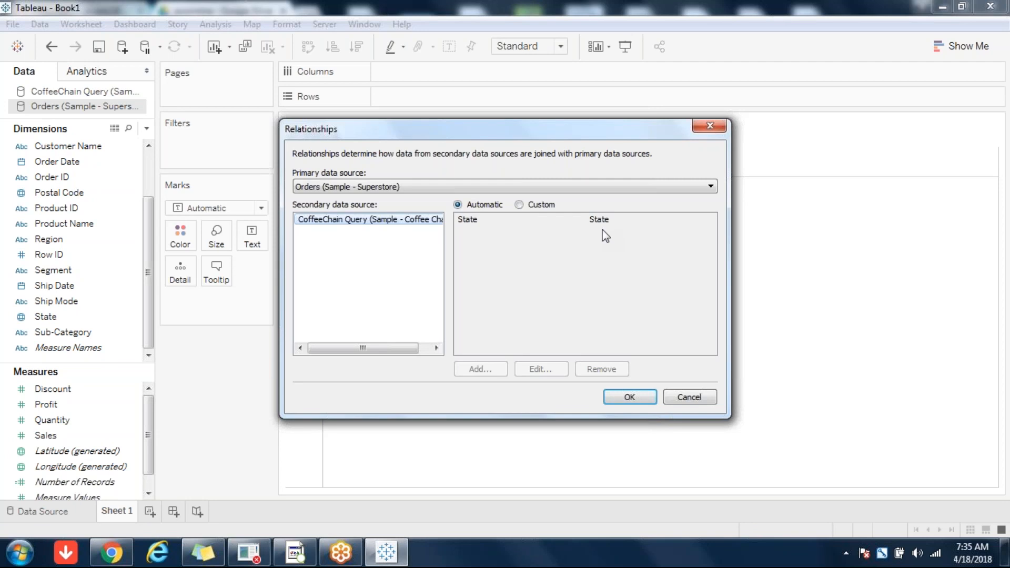
left_click(684, 398)
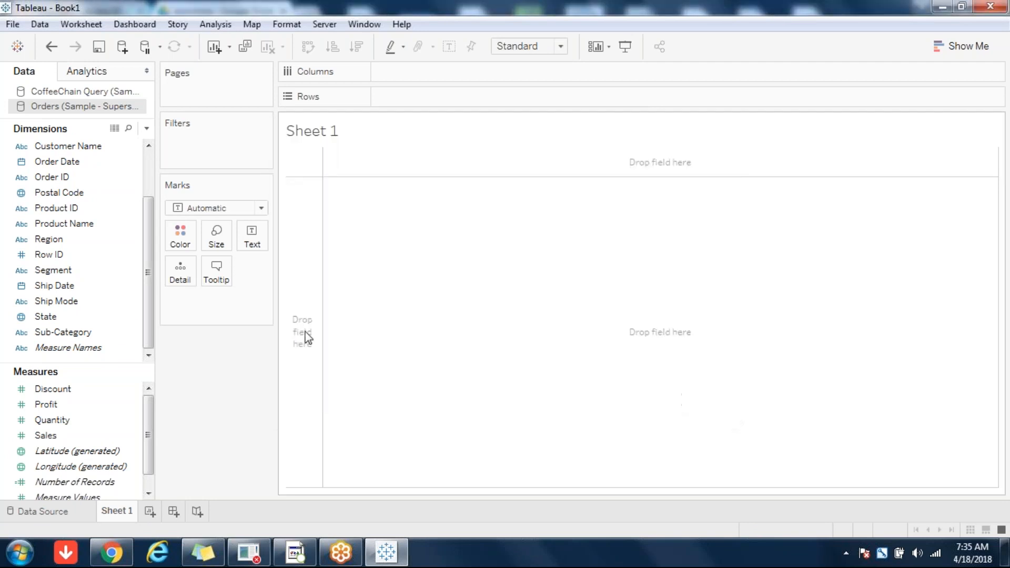
- Rename the State dimension of the Orders data source to Stat
left_click(67, 318)
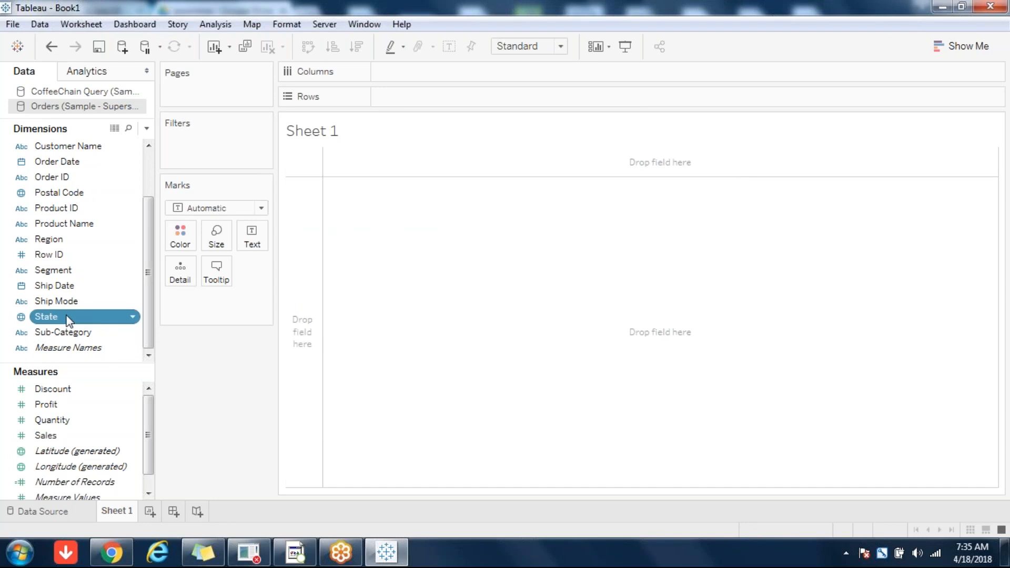
left_click(74, 316)
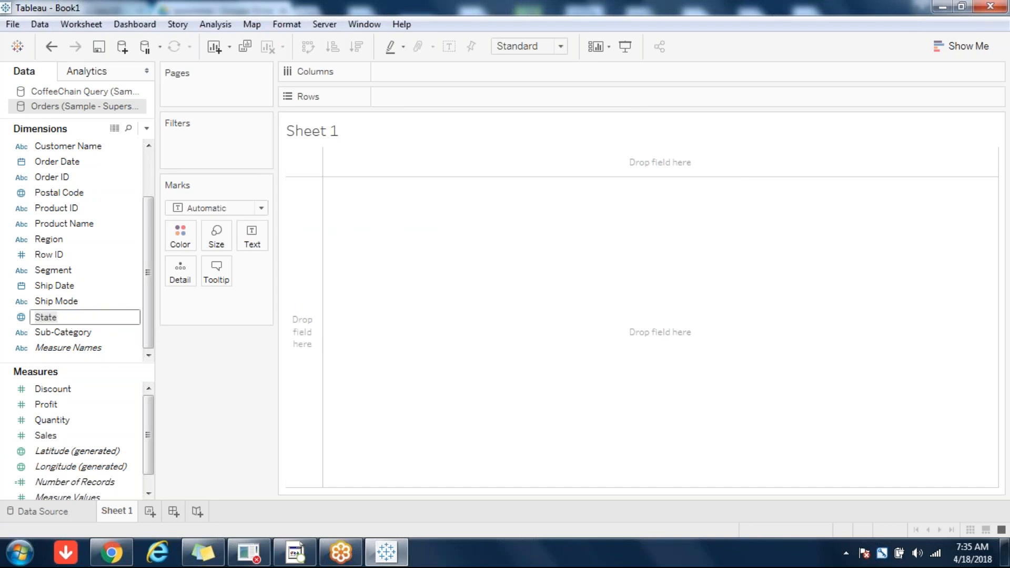
key("BackSpace")
key("Return")
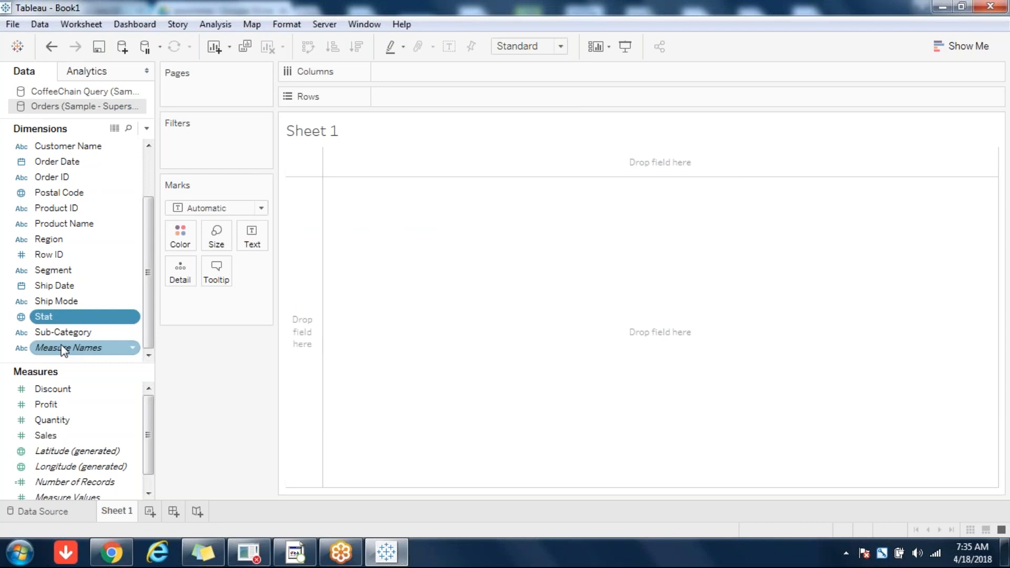
- Compare the State field of CoffeeChain Query with Stat in Orders, and check how the data source relationships treat the mismatched names
left_click(48, 92)
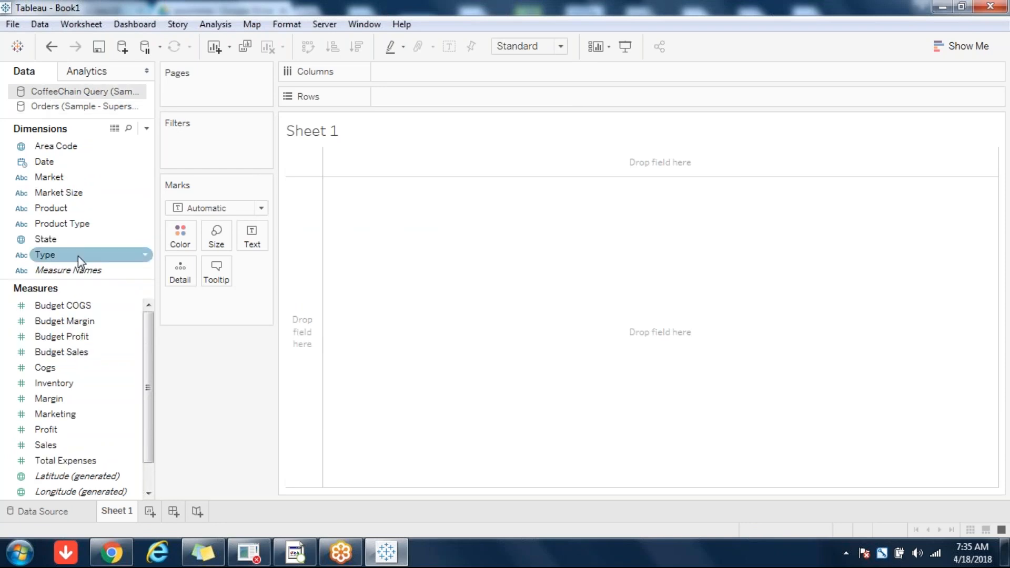
left_click(58, 108)
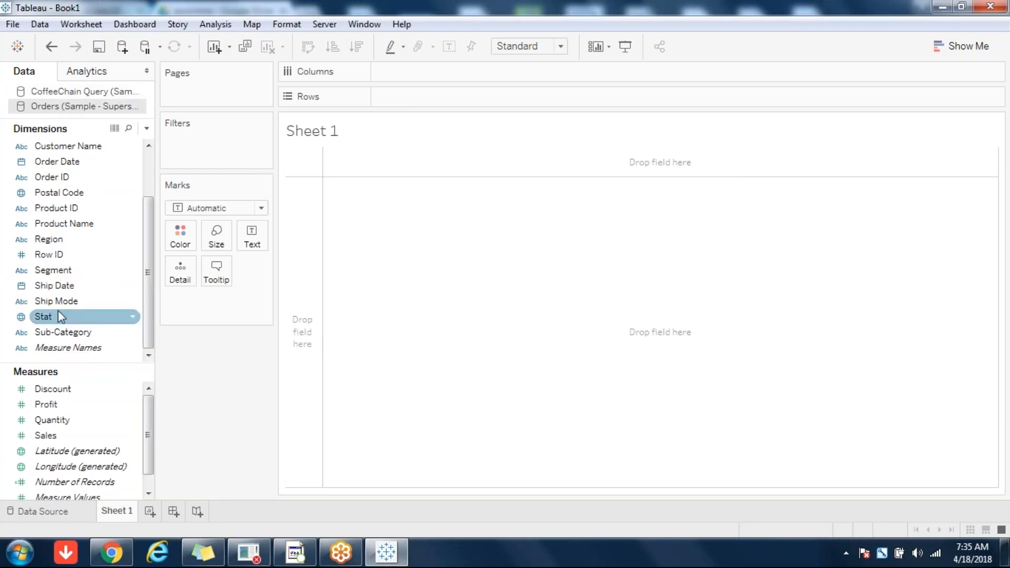
left_click(39, 24)
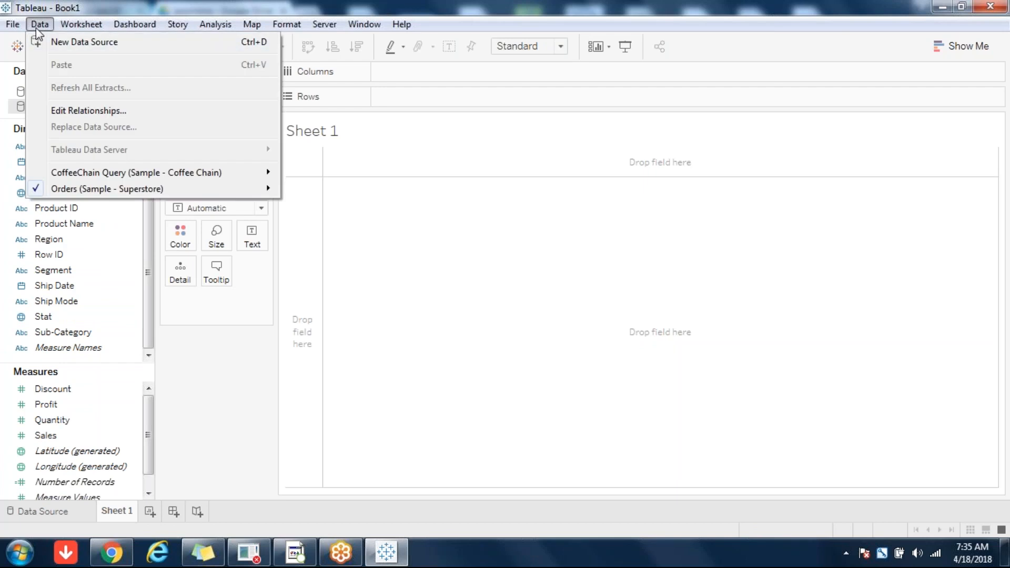
left_click(64, 109)
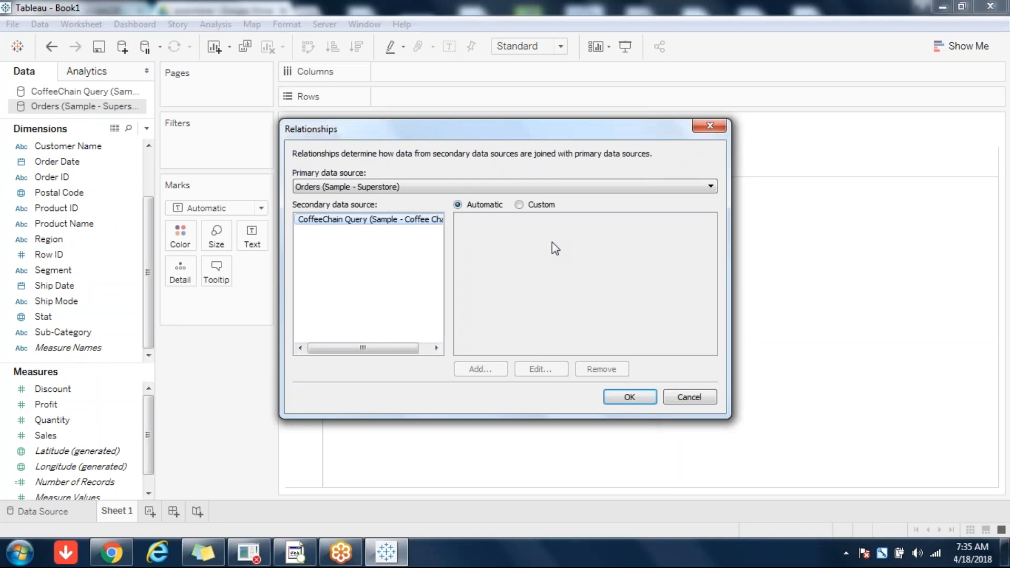
left_click(698, 397)
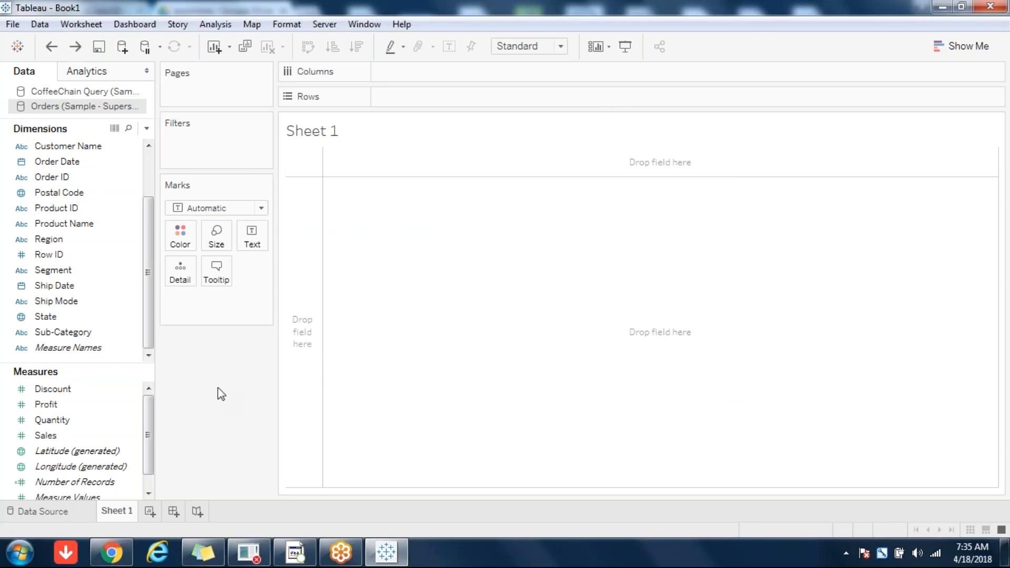
- Recheck the data source relationships with the Orders field named State again, and close them without changes
left_click(44, 28)
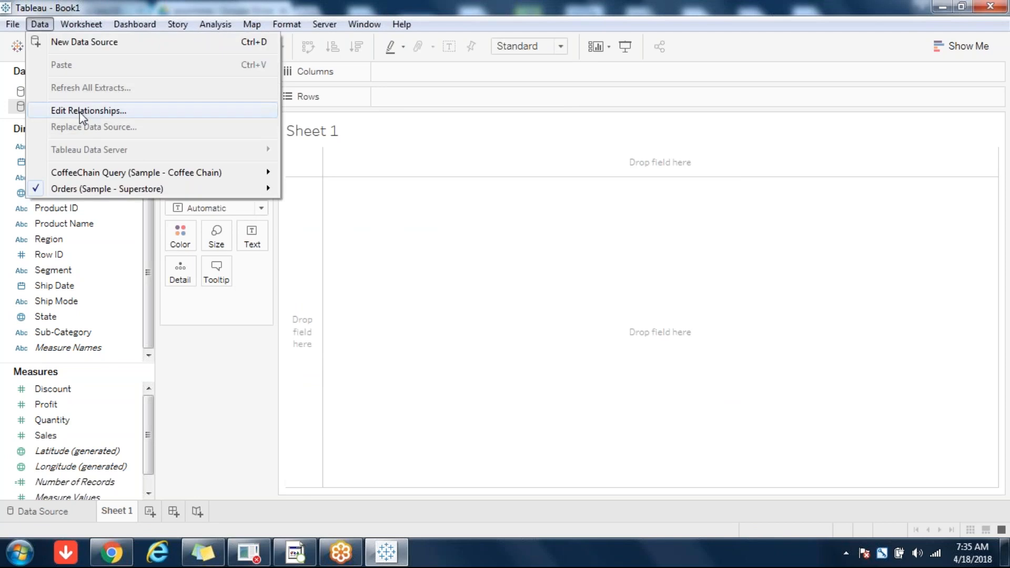
left_click(80, 111)
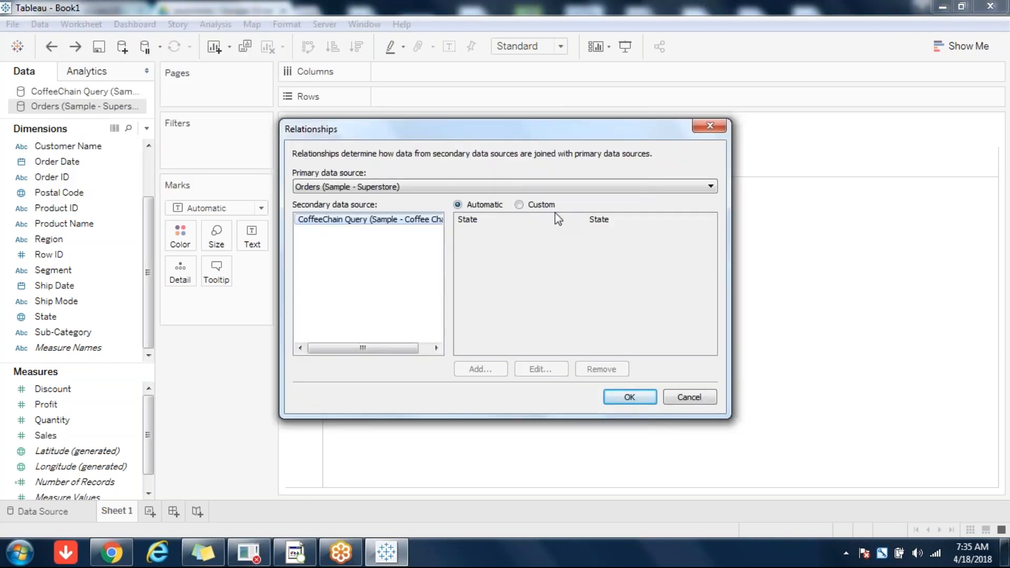
left_click(689, 396)
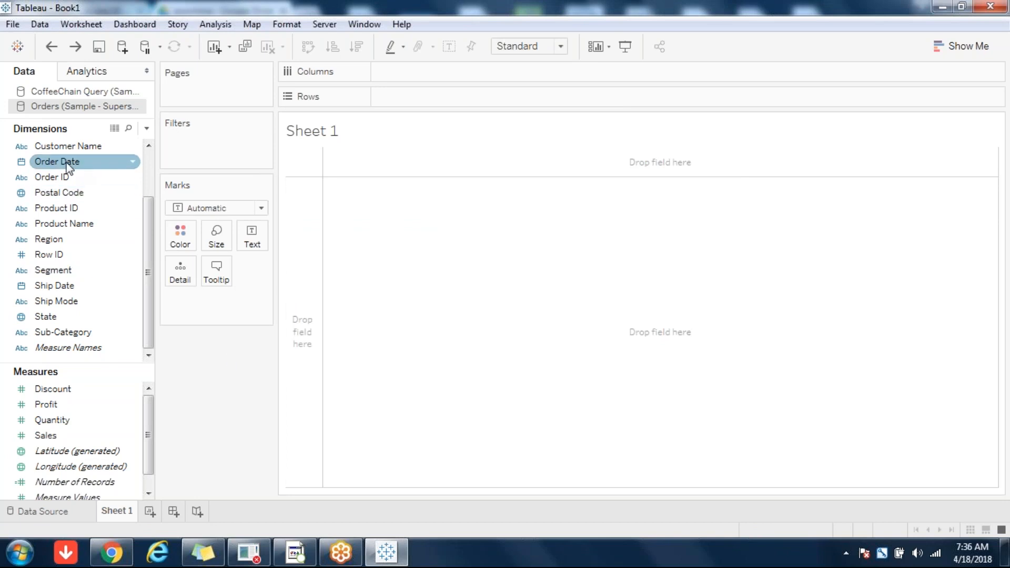
- Build a bar chart from Sales in CoffeeChain Query as the primary source and State in Orders as the secondary source
left_click(59, 93)
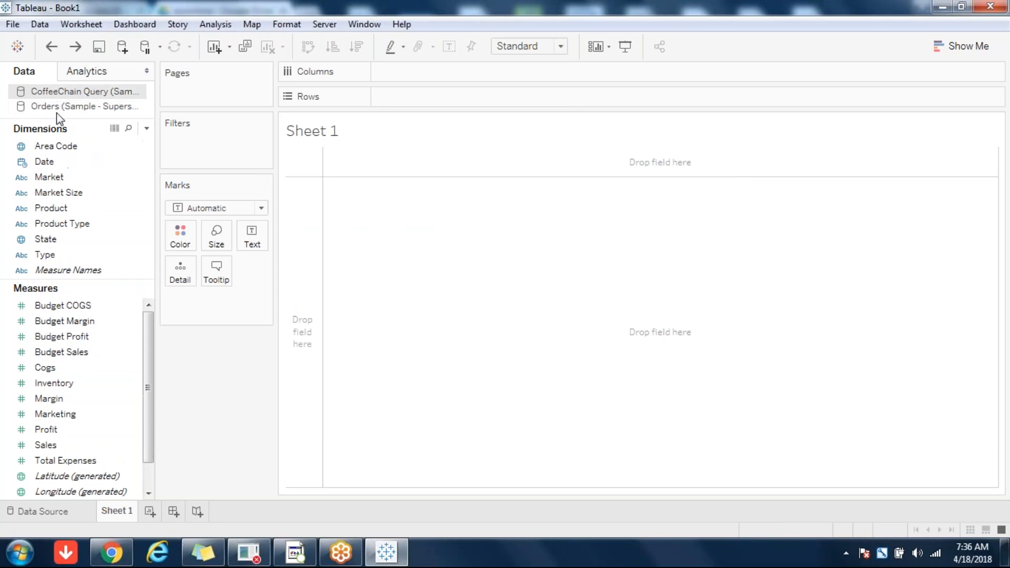
double_click(47, 446)
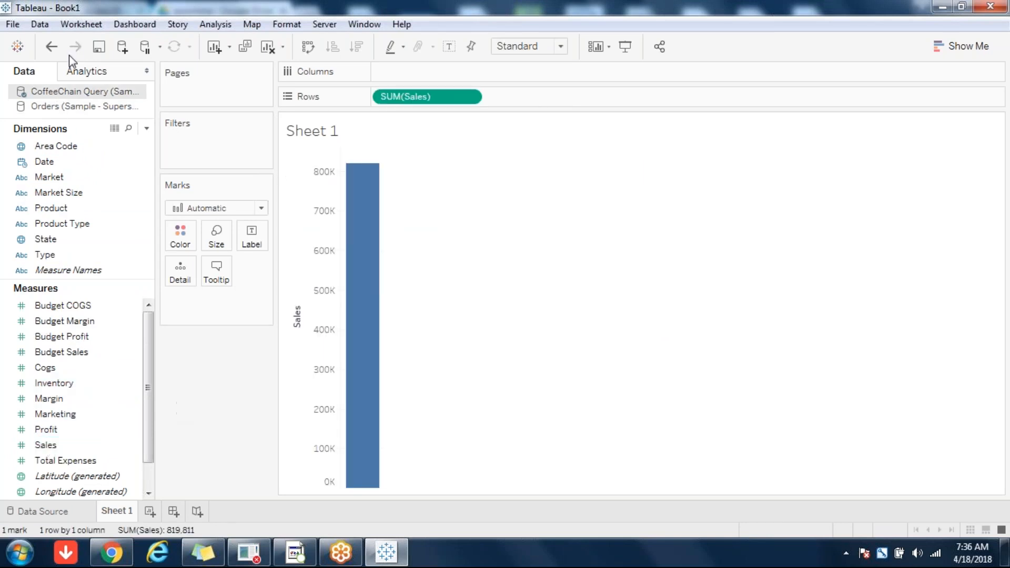
left_click(49, 106)
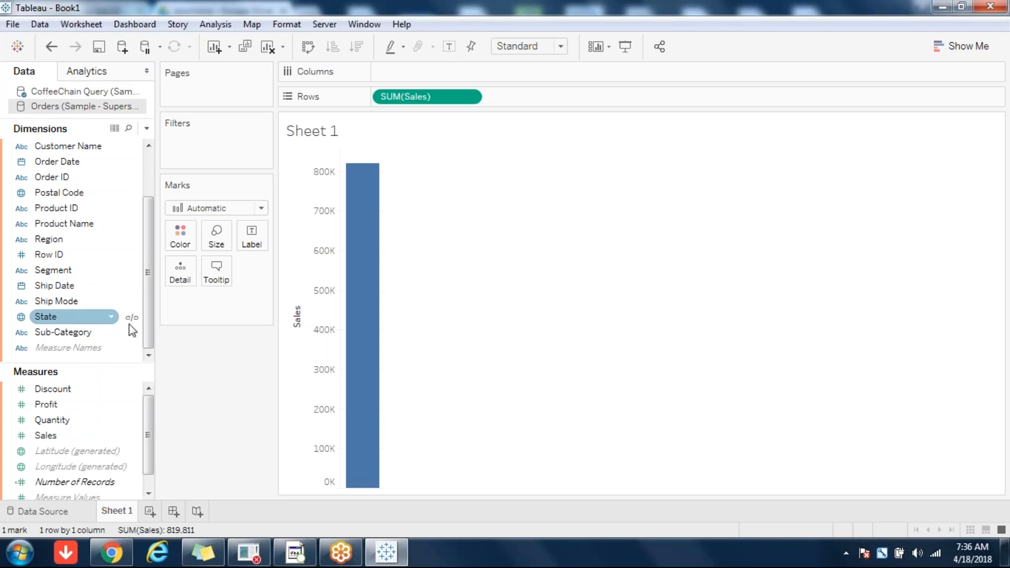
left_click(68, 319)
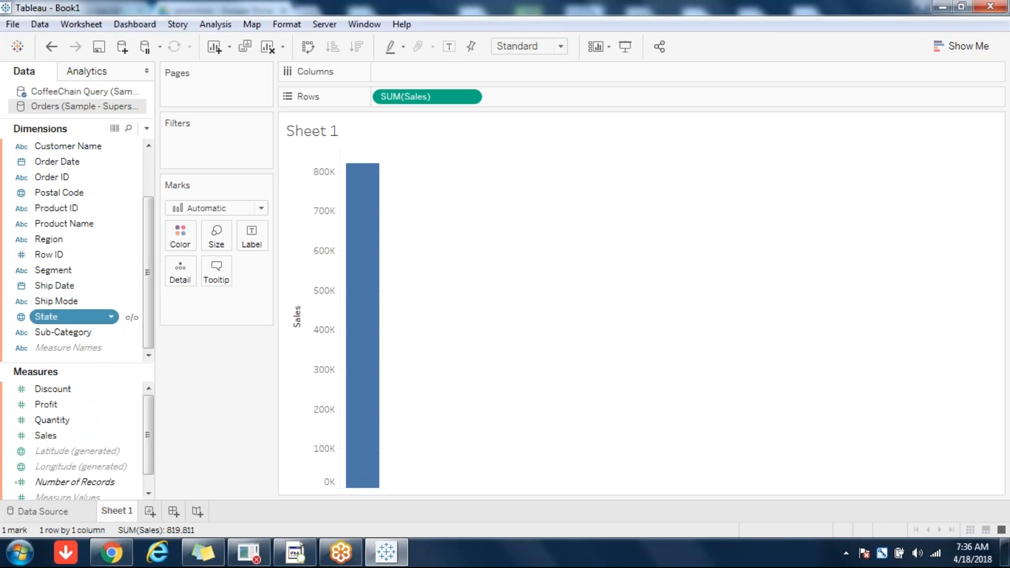
double_click(69, 316)
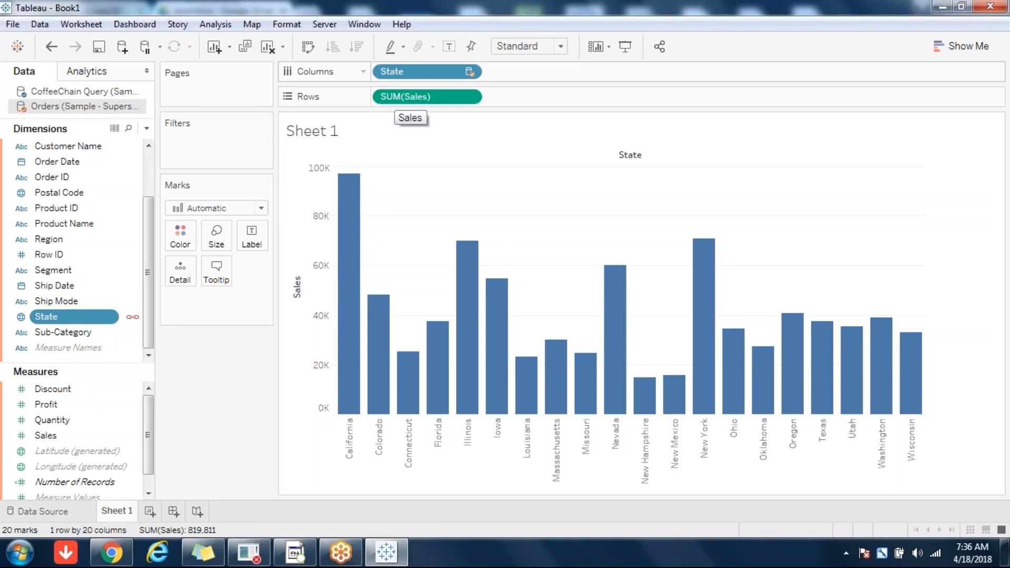
- Swap the rows and columns of the State sales chart, and add a new blank worksheet
left_click(308, 51)
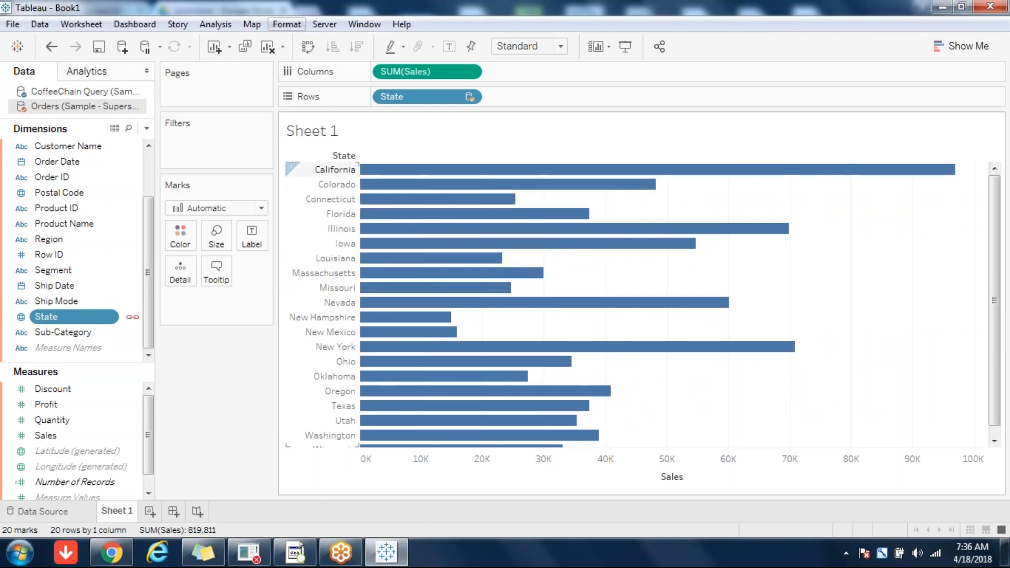
left_click(150, 511)
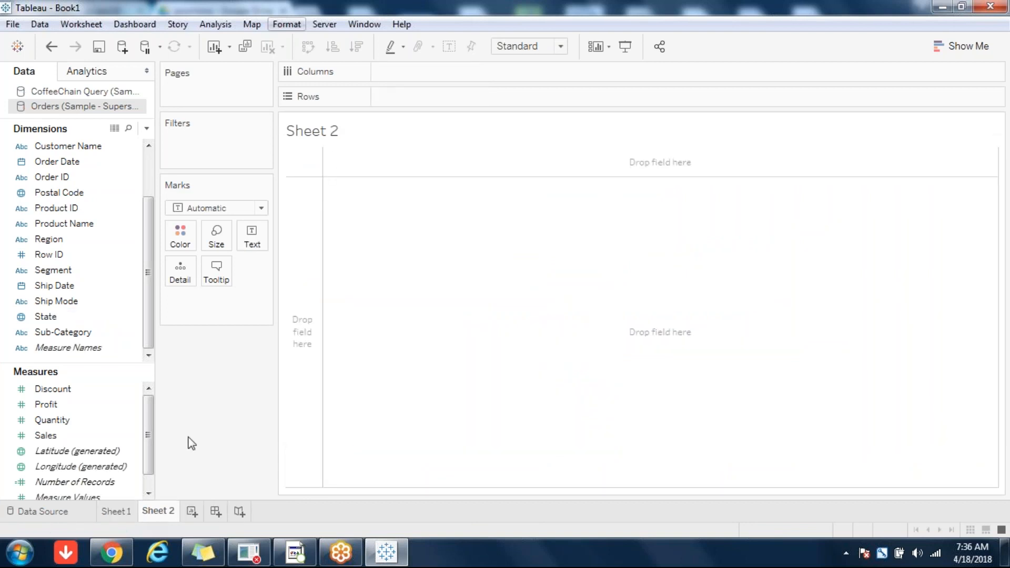
- Build a horizontal bar chart on Sheet 2 from Sales in Orders as the primary source and State in CoffeeChain Query as the secondary
double_click(39, 436)
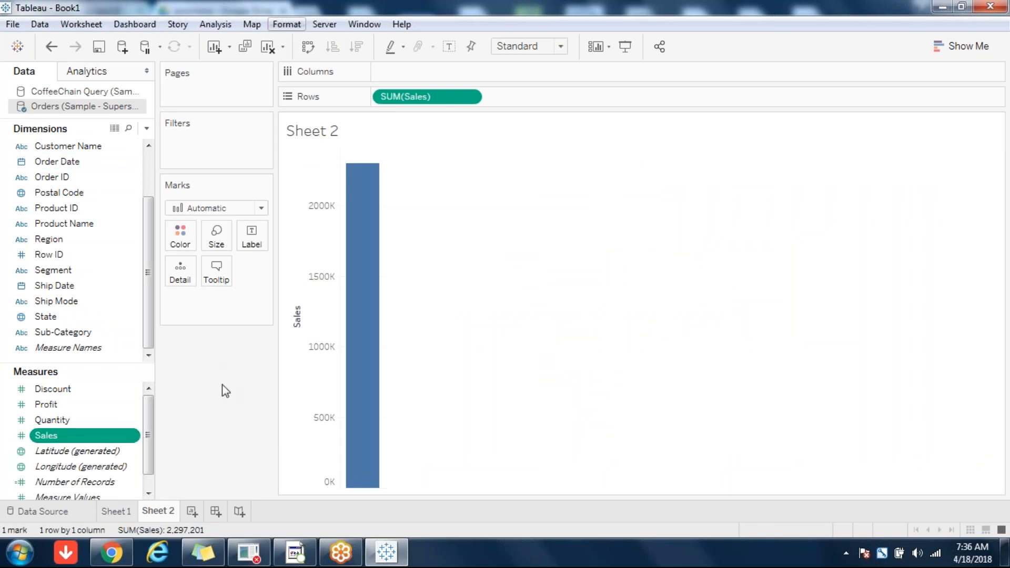
left_click(113, 512)
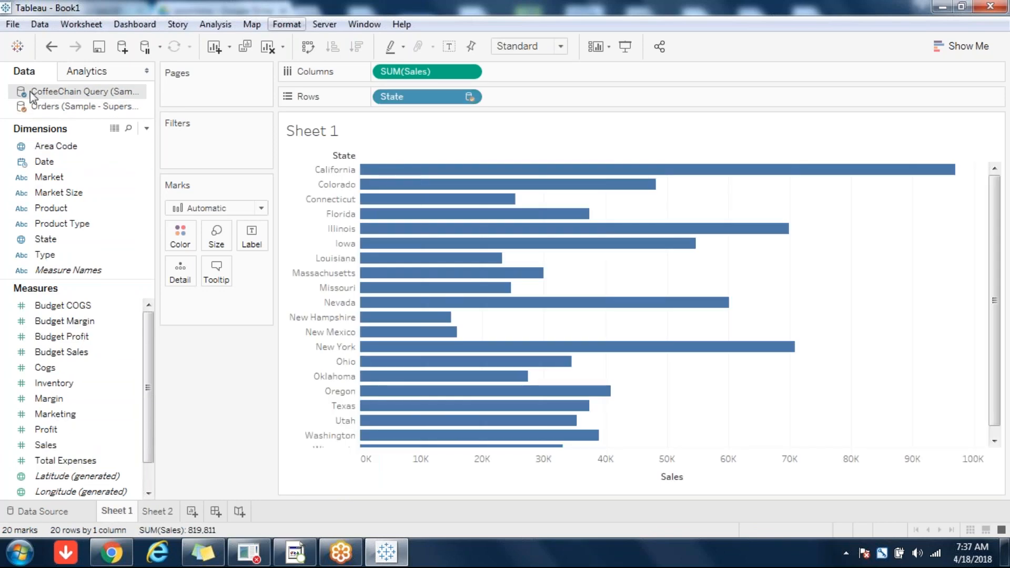
left_click(155, 512)
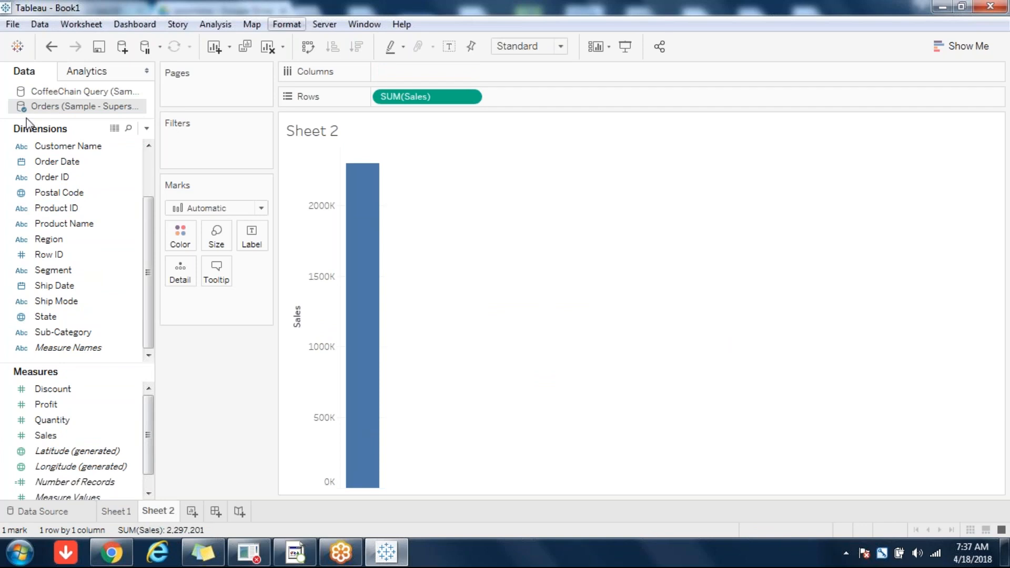
left_click(66, 92)
left_click(46, 240)
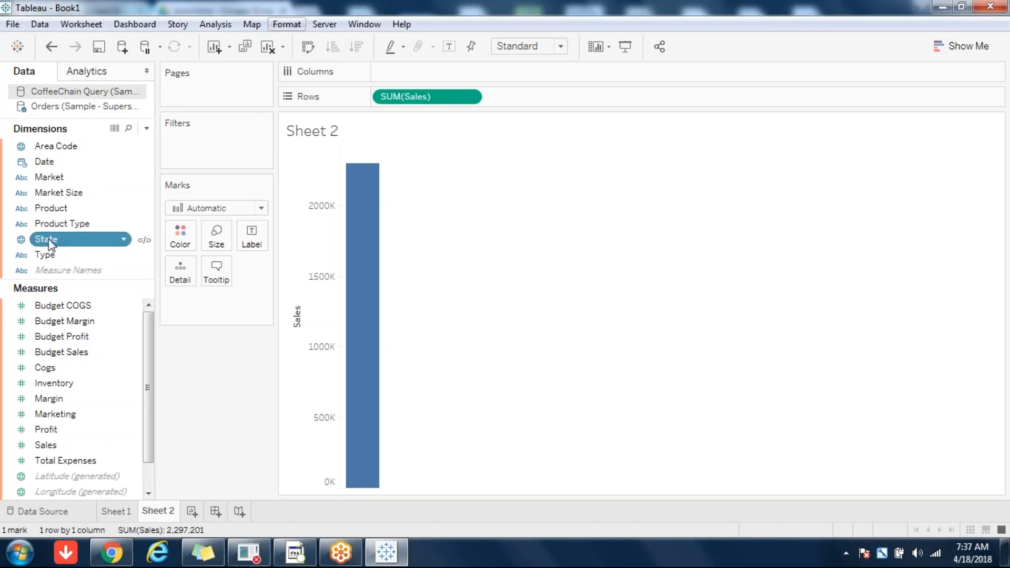
double_click(73, 243)
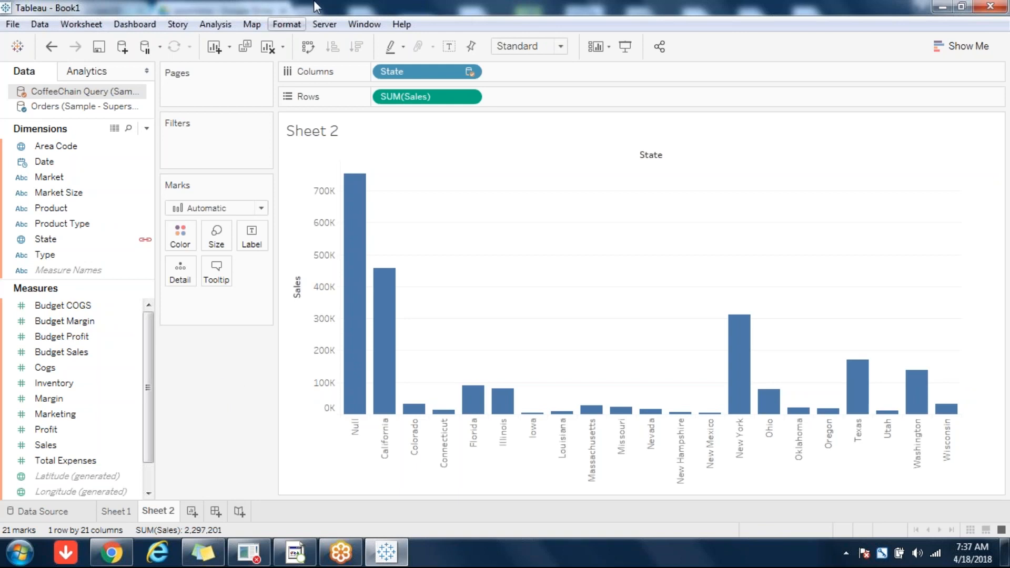
left_click(308, 46)
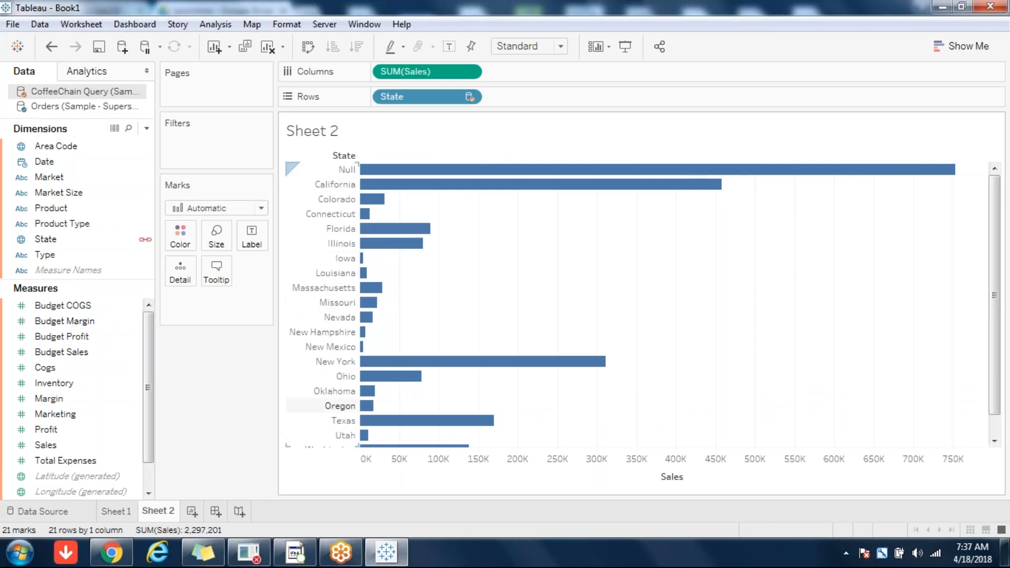
- Compare the State sales charts on Sheet 1 and Sheet 2, and examine the State link between the two data sources
left_click(116, 511)
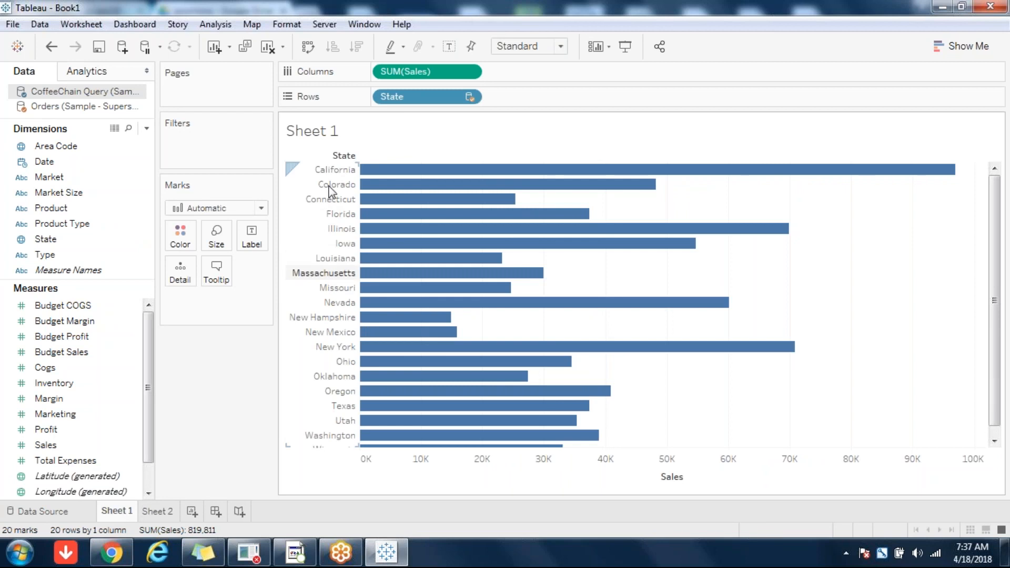
left_click(157, 511)
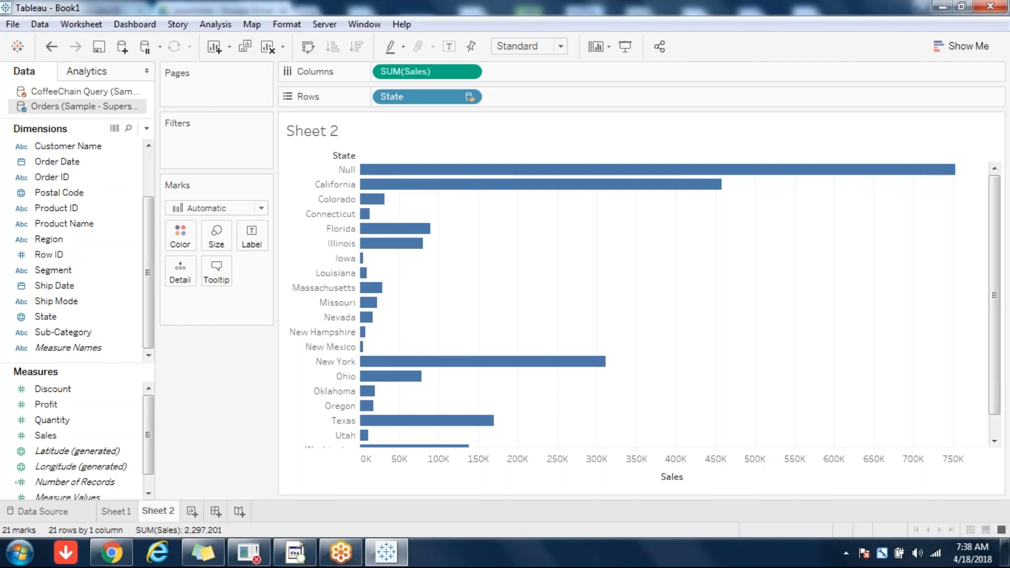
left_click(124, 513)
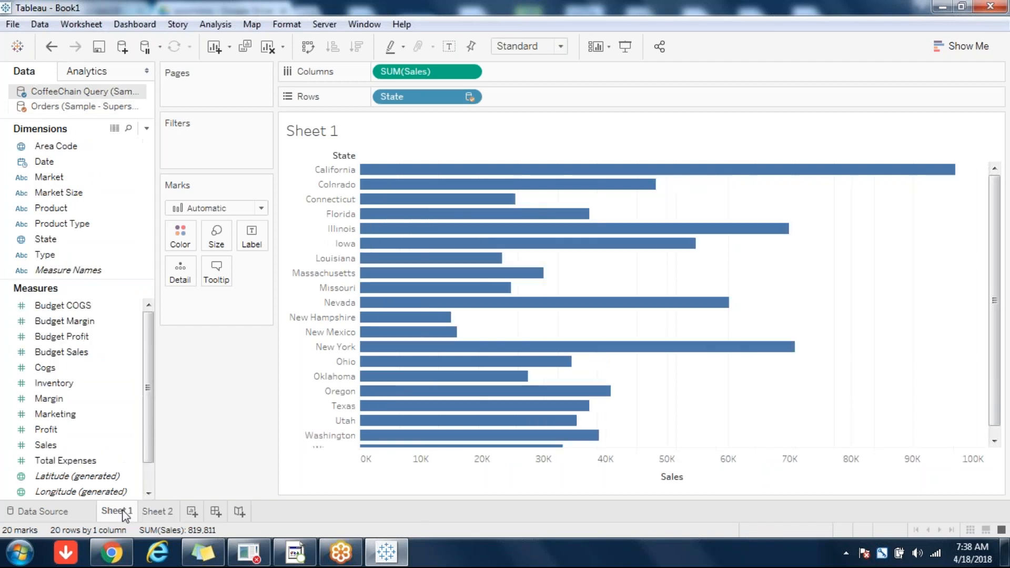
left_click(157, 515)
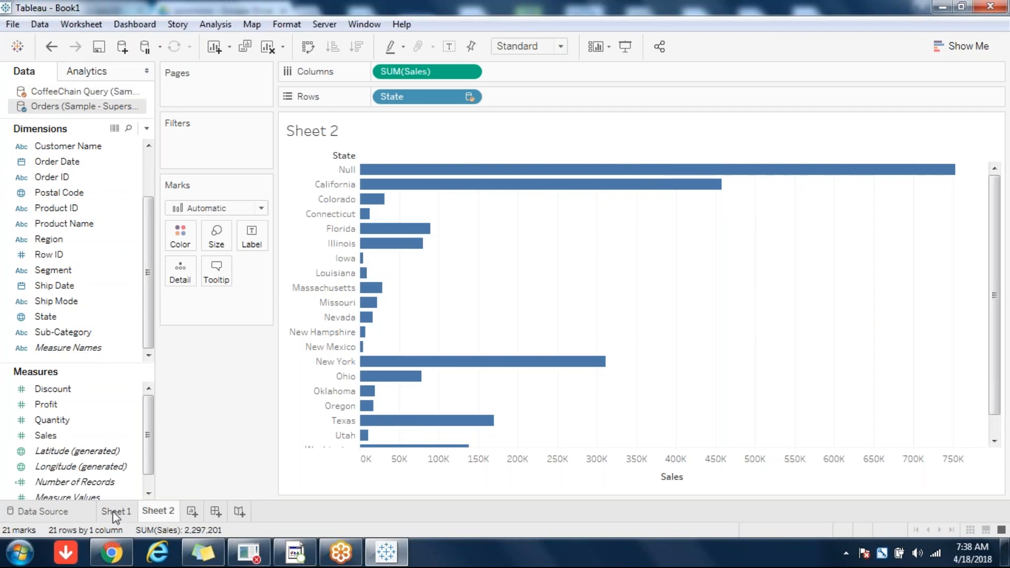
left_click(115, 512)
left_click(150, 511)
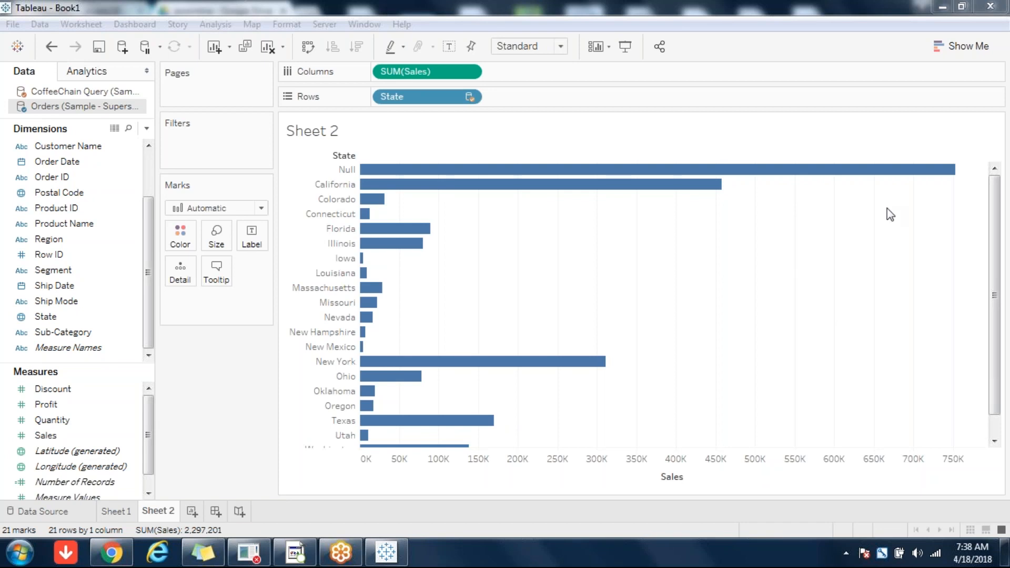
left_click(237, 399)
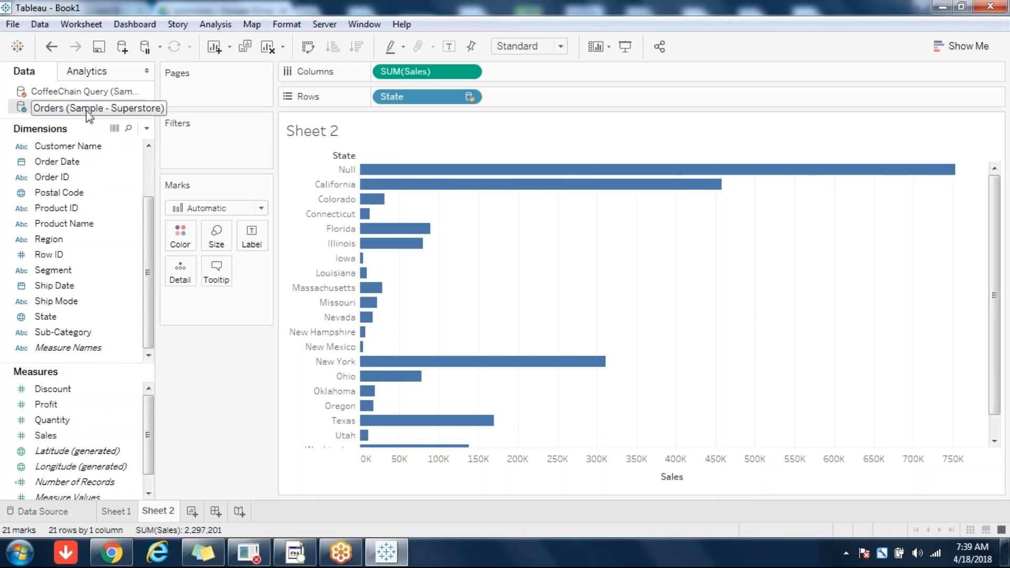
left_click(68, 91)
left_click(63, 241)
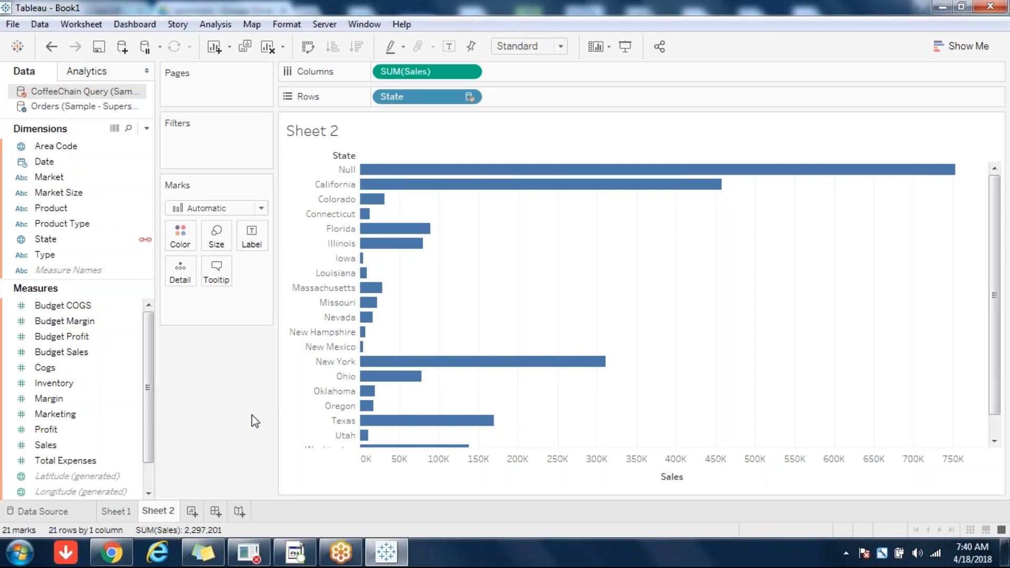
left_click(53, 108)
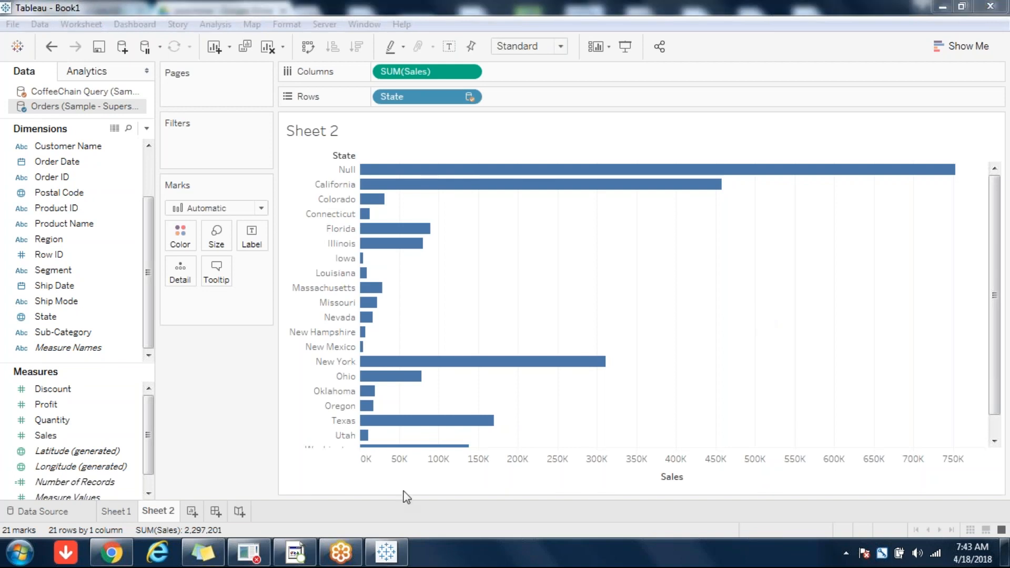
left_click(210, 377)
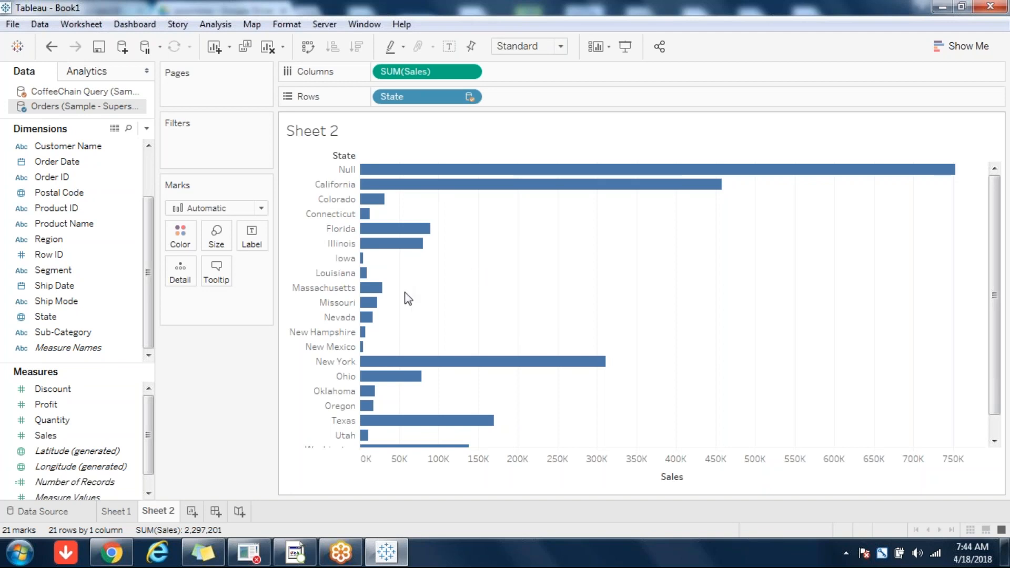
- Exclude the Null state from the Sheet 2 sales chart
right_click(345, 170)
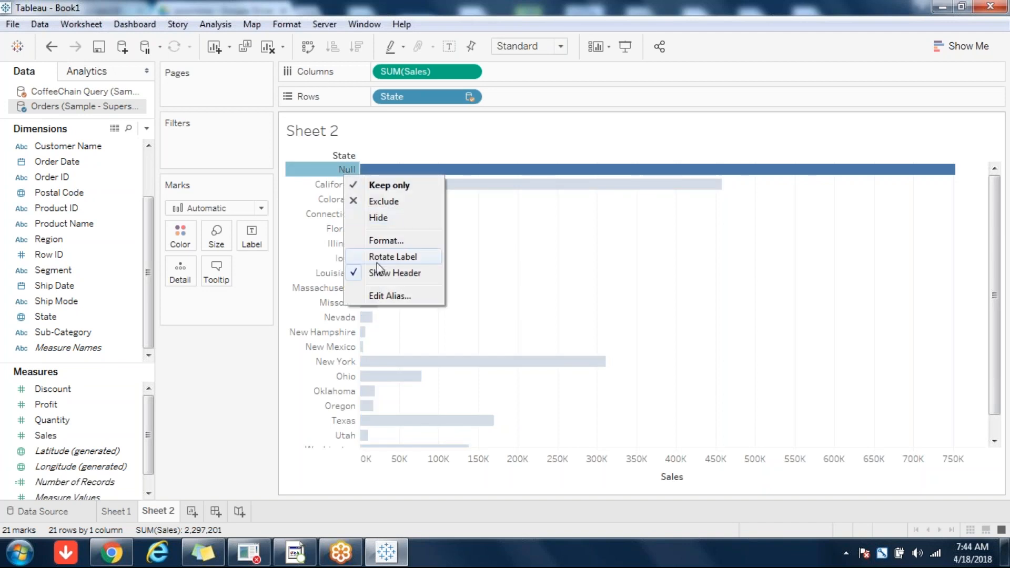
left_click(391, 201)
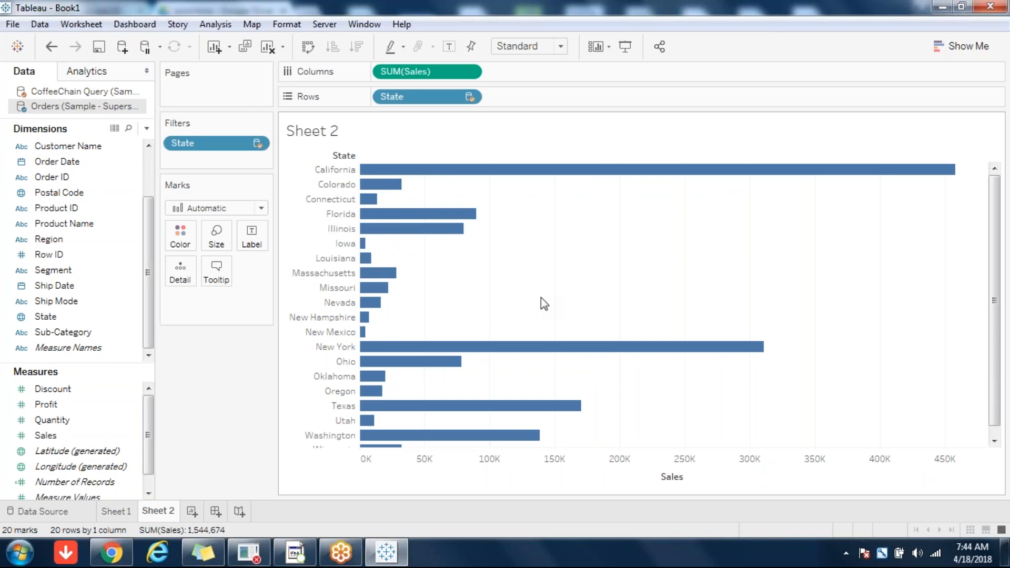
left_click(594, 561)
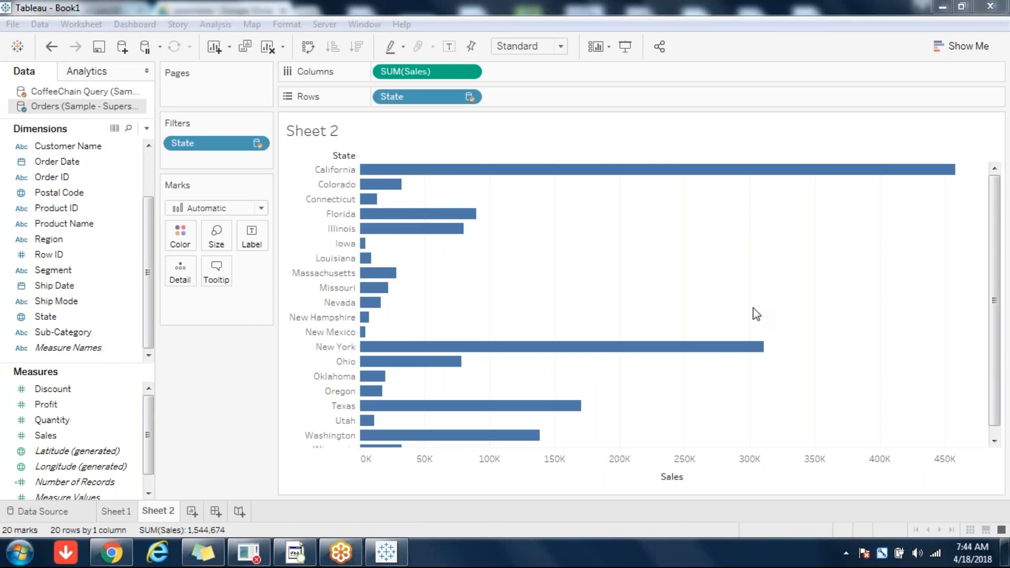
left_click(257, 420)
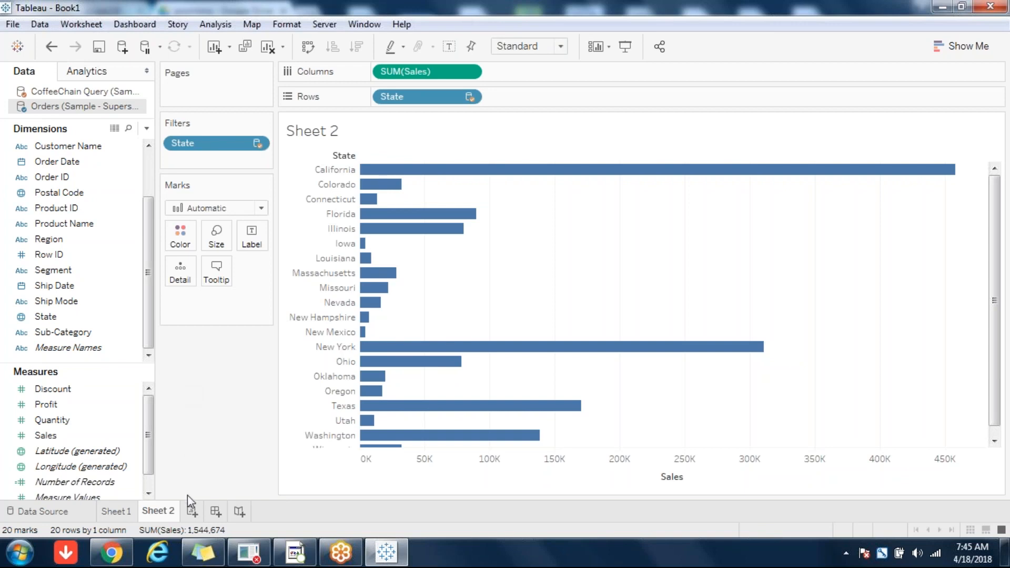
- Add a new worksheet and chart Sales from Orders on it as the primary source
left_click(189, 513)
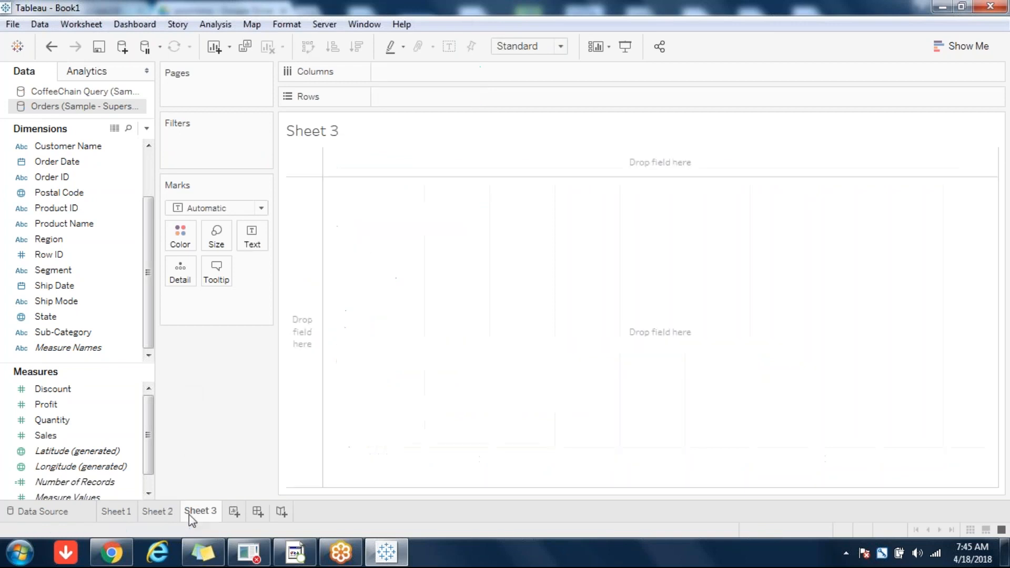
left_click(110, 223)
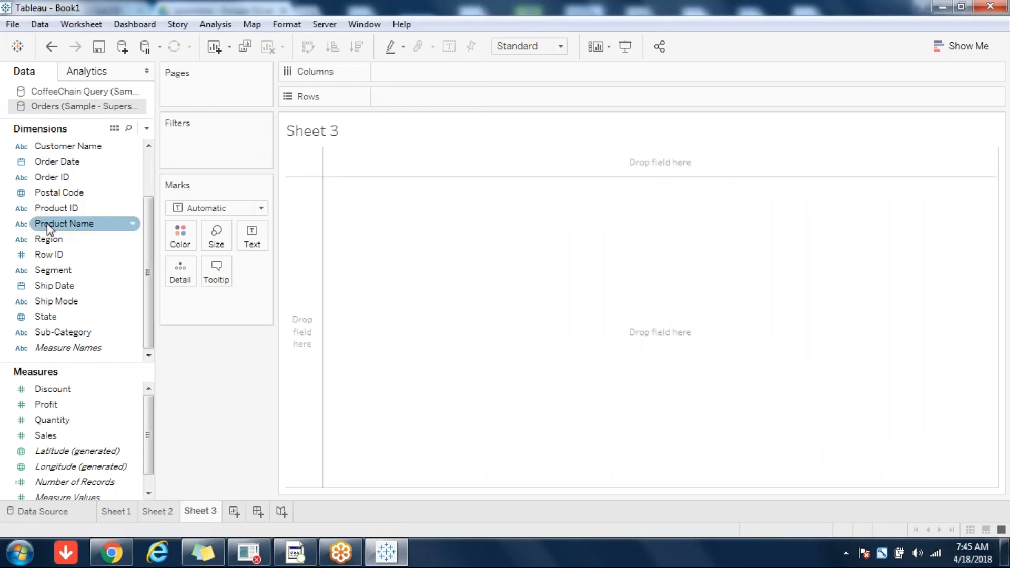
left_click(68, 316)
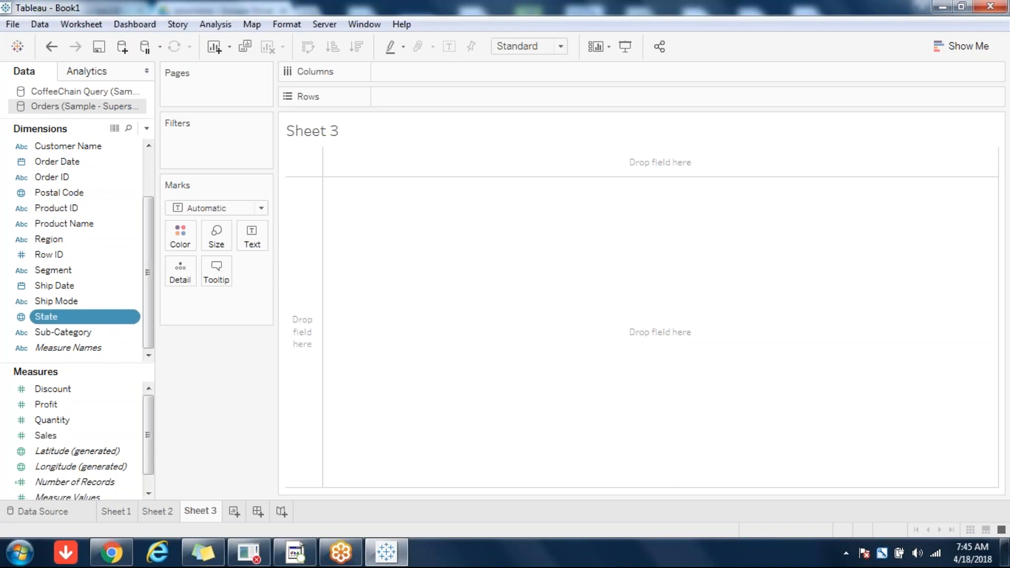
left_click(79, 93)
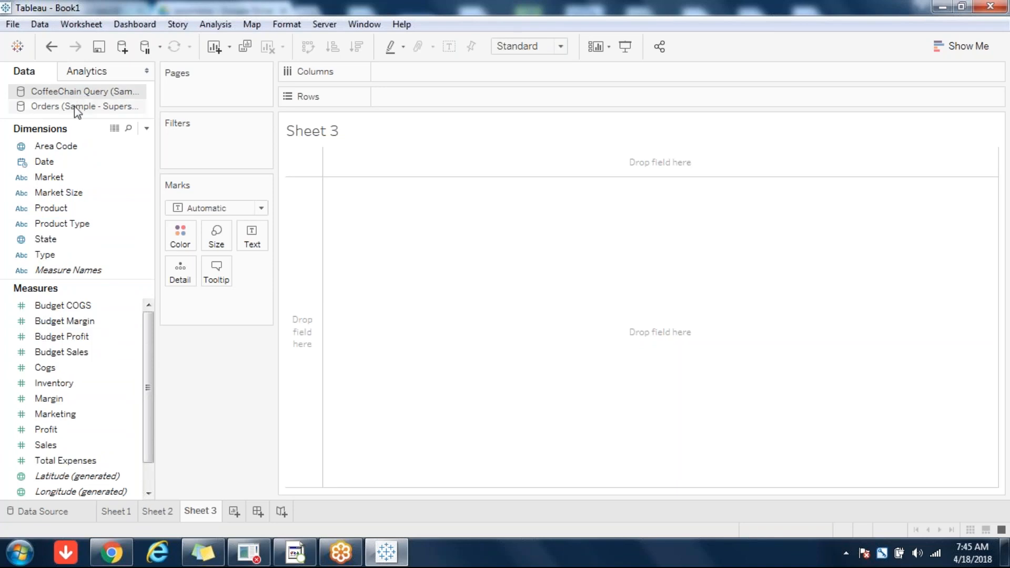
left_click(77, 108)
double_click(63, 436)
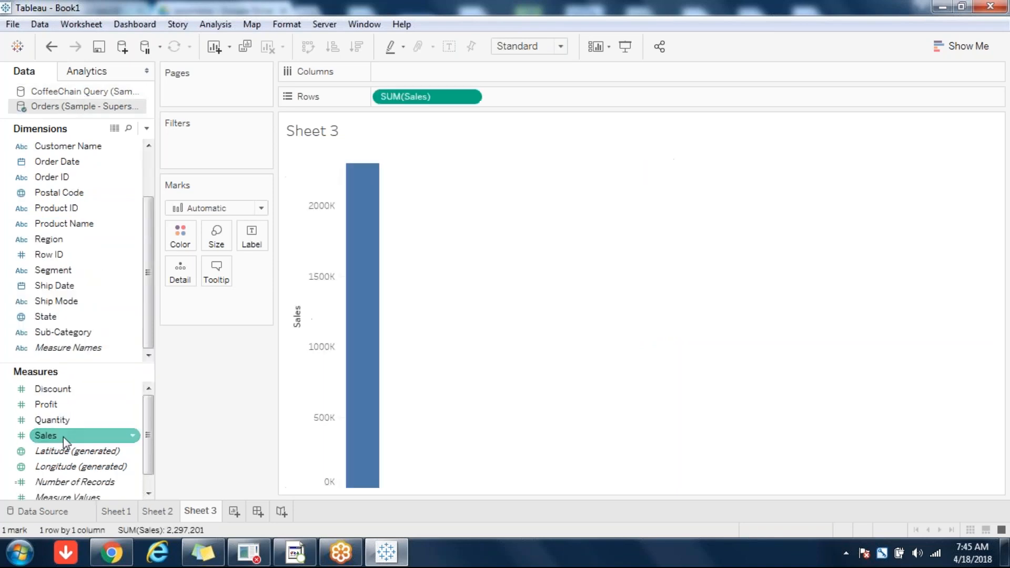
- Add Market from CoffeeChain Query to the Sales chart without linking State, and swap the chart's rows and columns
left_click(61, 90)
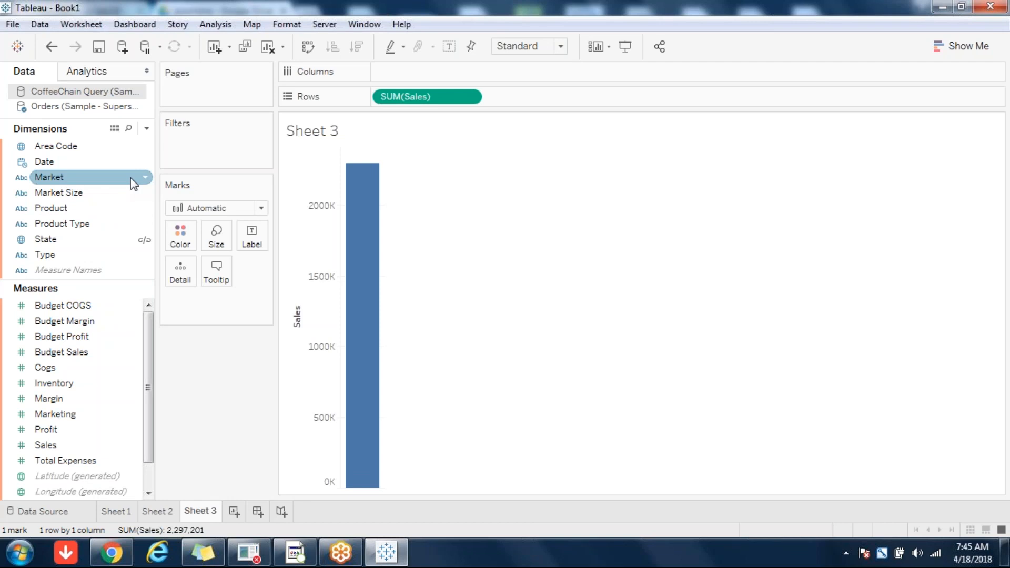
left_click(75, 105)
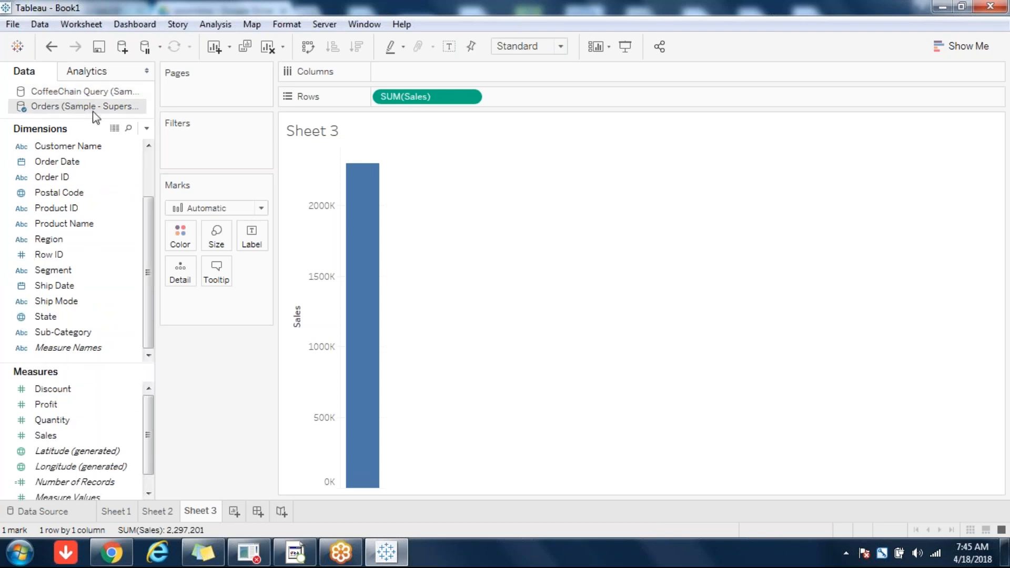
left_click(51, 95)
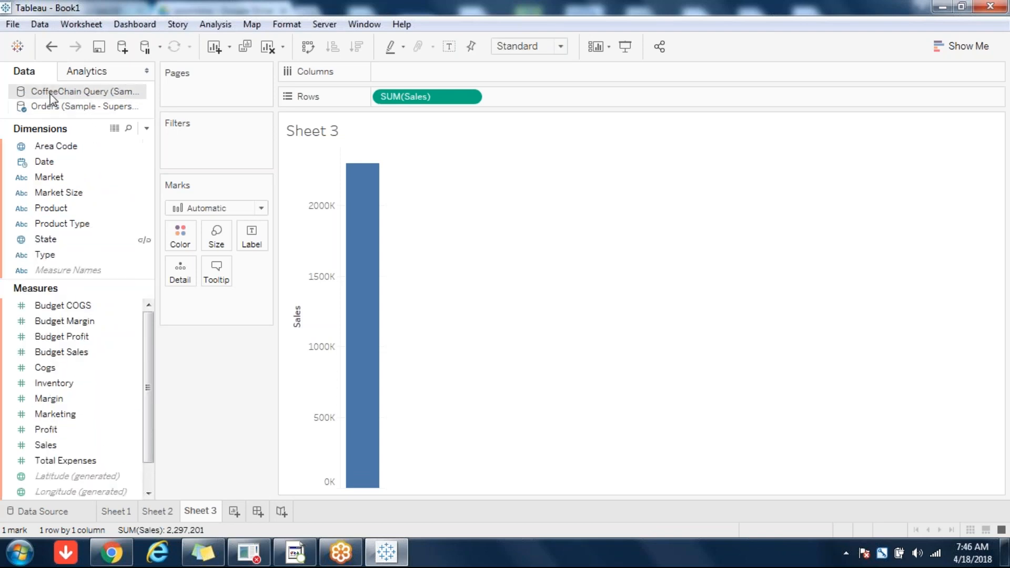
left_click(55, 182)
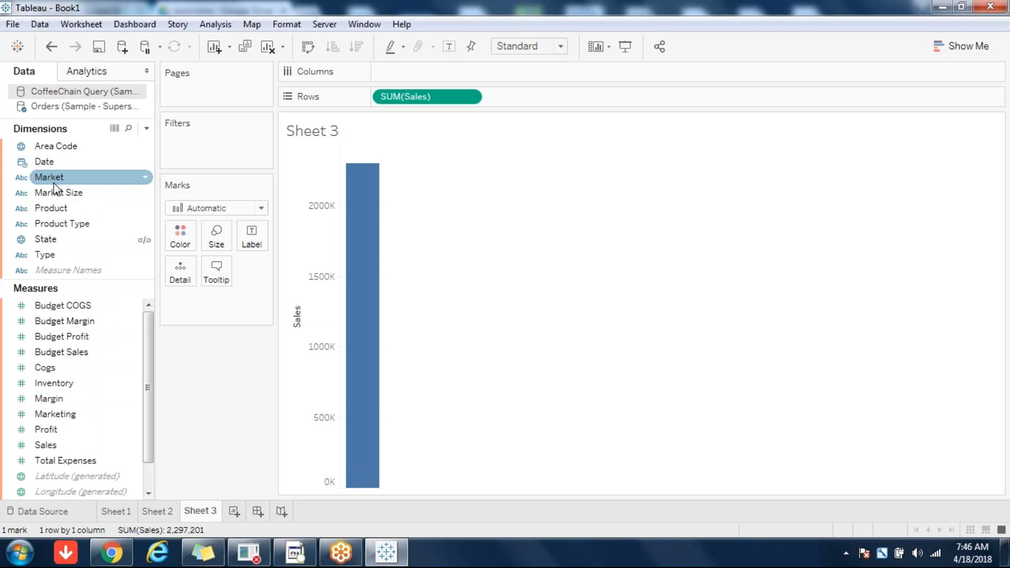
double_click(54, 182)
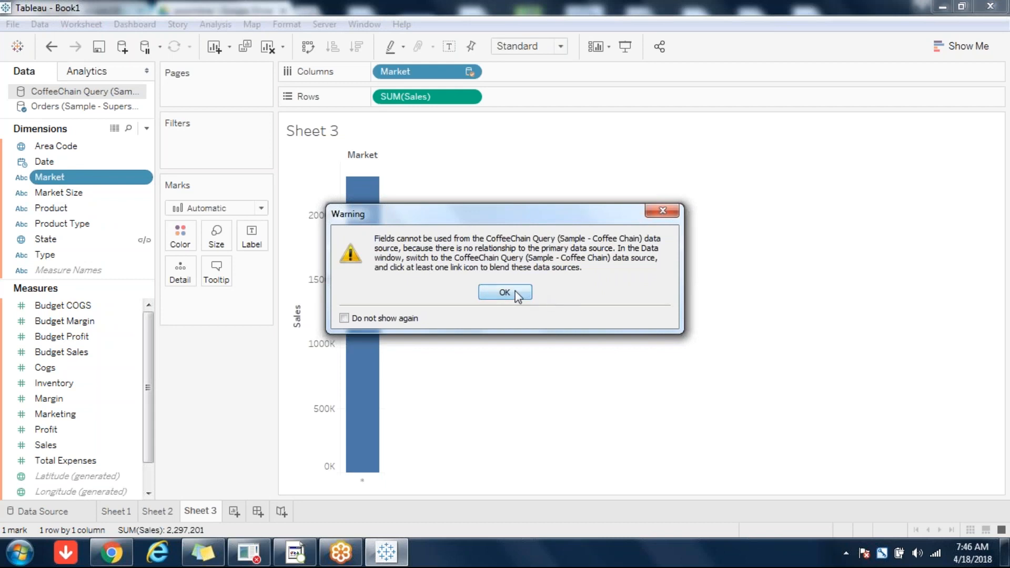
left_click(517, 294)
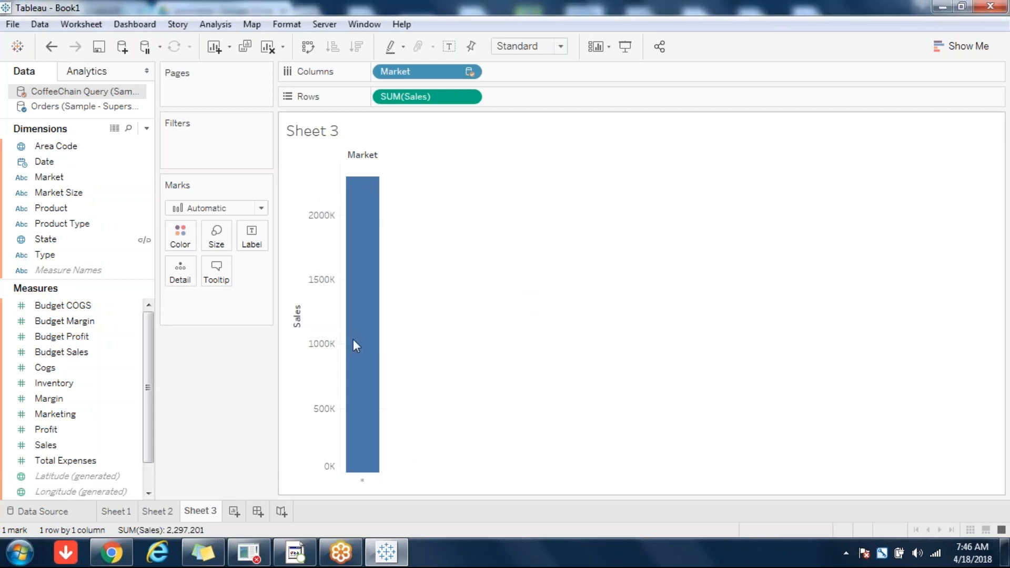
left_click(309, 46)
left_click(504, 293)
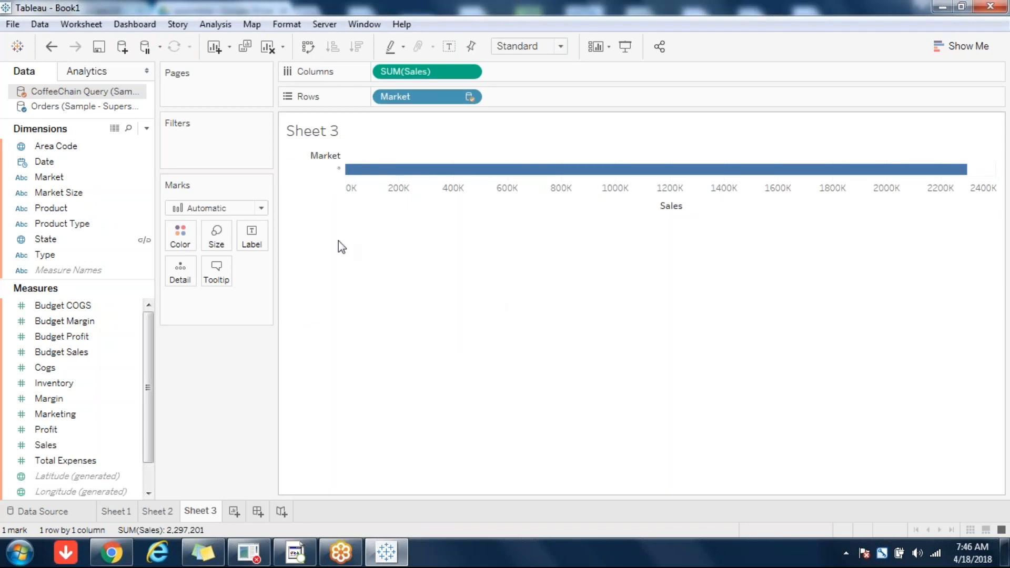
- Examine the members of the Market field in its aliases, and close them without changes
left_click(77, 179)
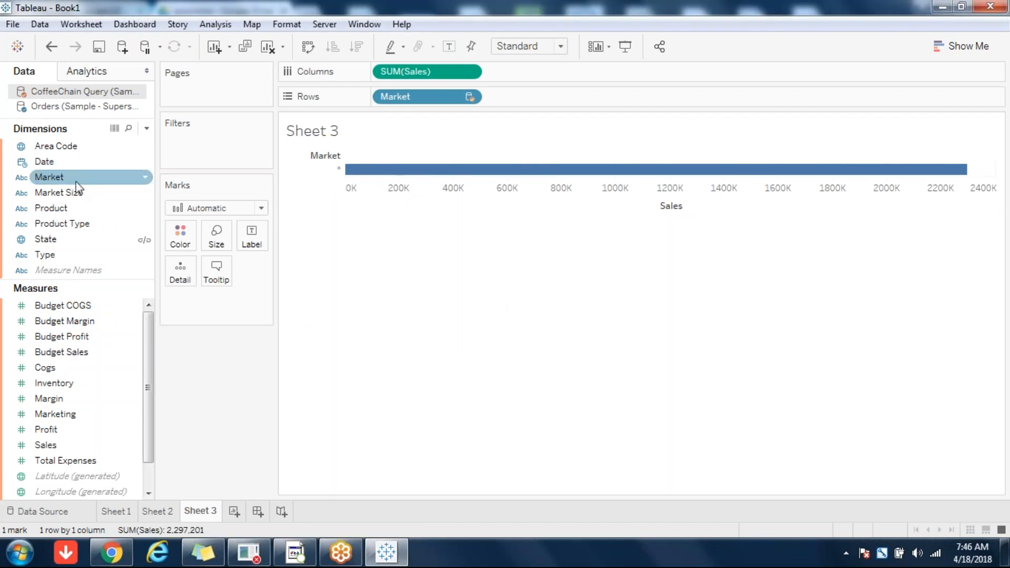
right_click(76, 182)
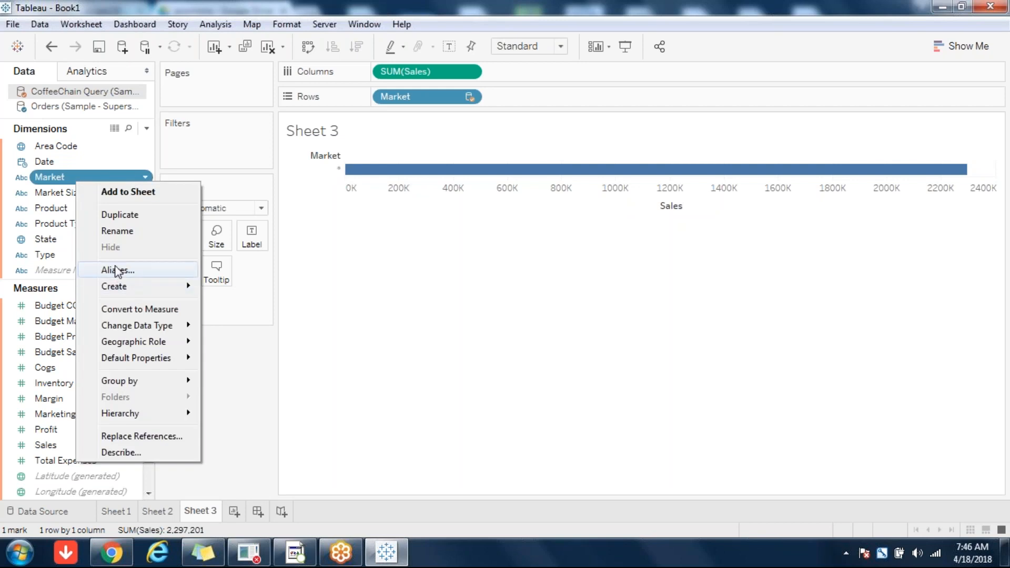
left_click(118, 271)
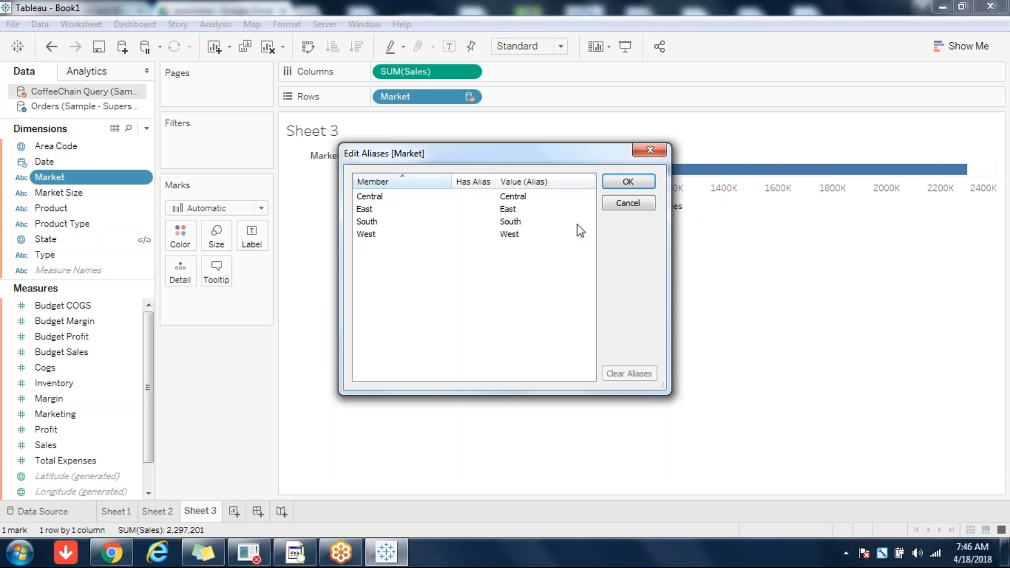
left_click(643, 204)
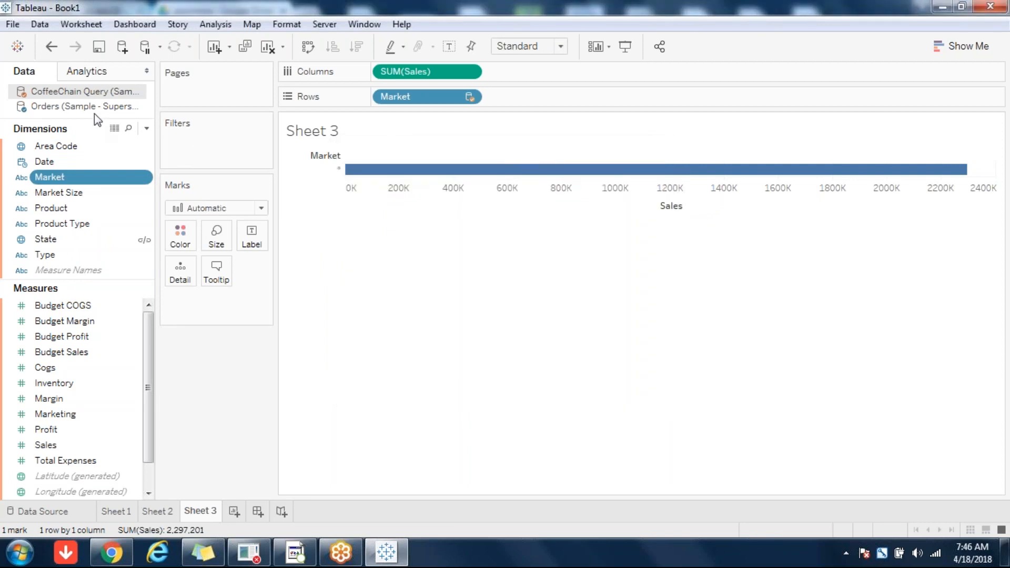
- Examine the members of the Orders Region field in its aliases, and close them without changes
left_click(49, 108)
left_click(65, 239)
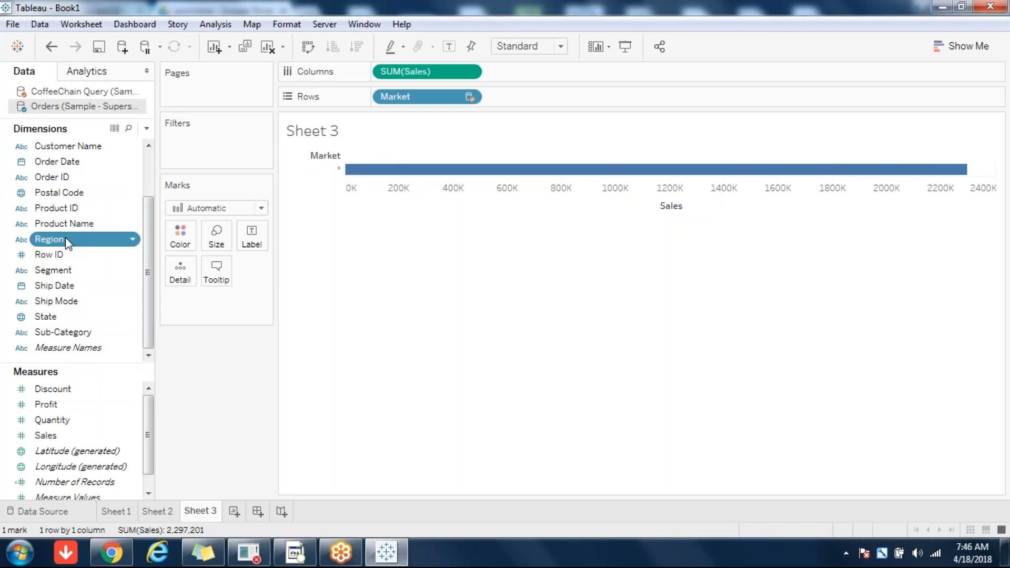
right_click(66, 239)
left_click(113, 344)
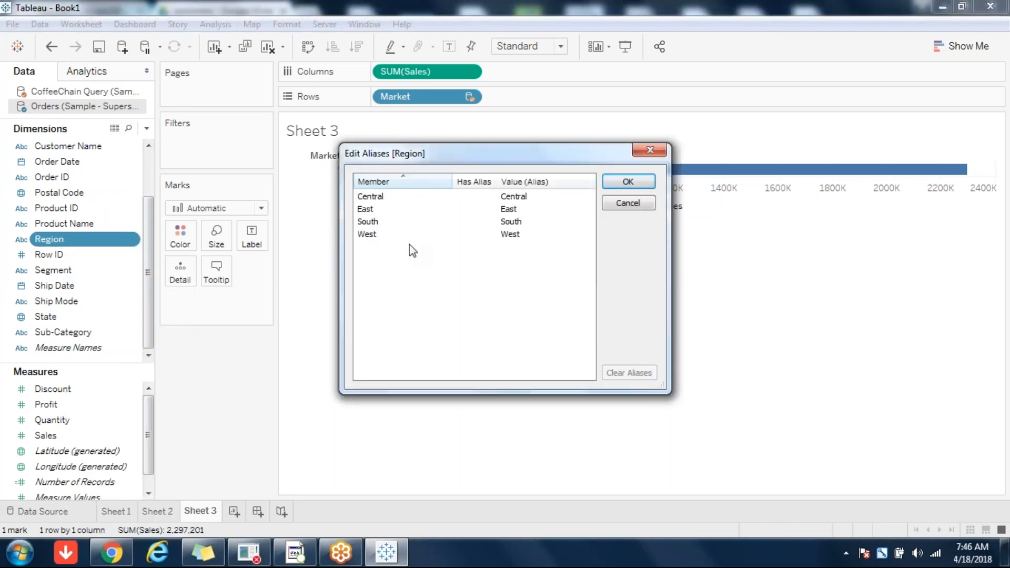
left_click(627, 204)
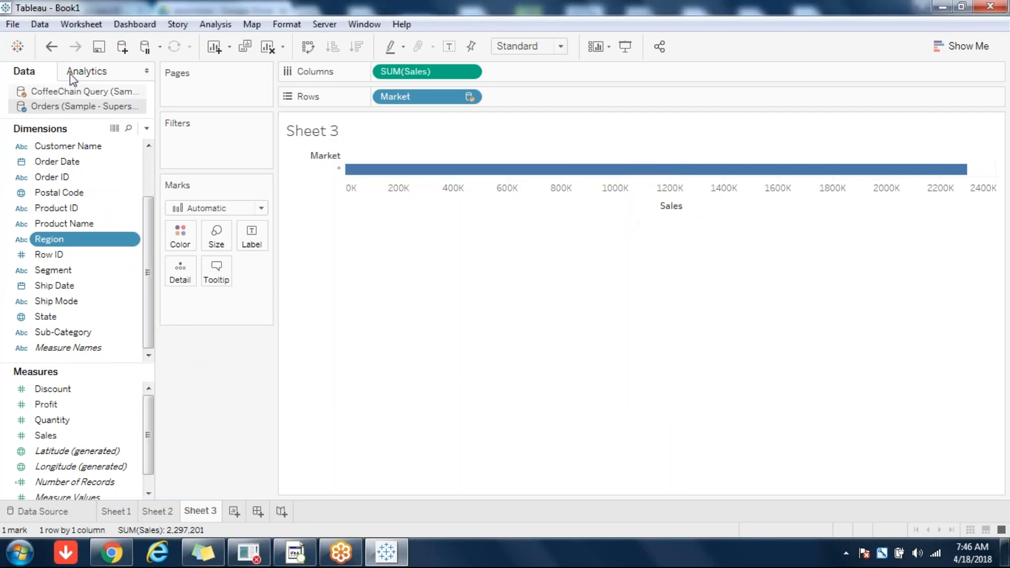
- Edit the relationships between Orders and CoffeeChain Query, switch them to custom, and start adding a field mapping
left_click(68, 93)
left_click(59, 177)
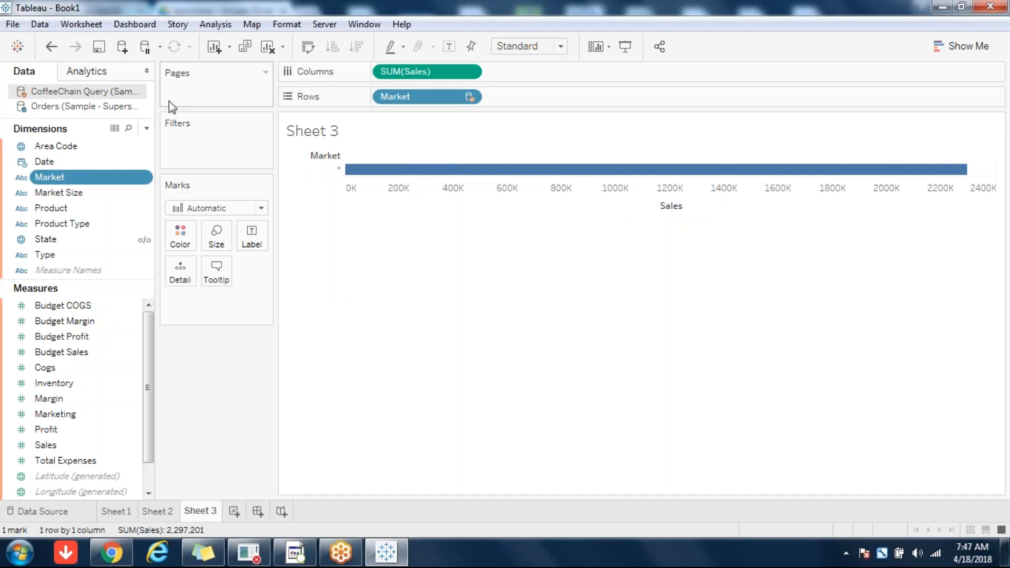
left_click(38, 25)
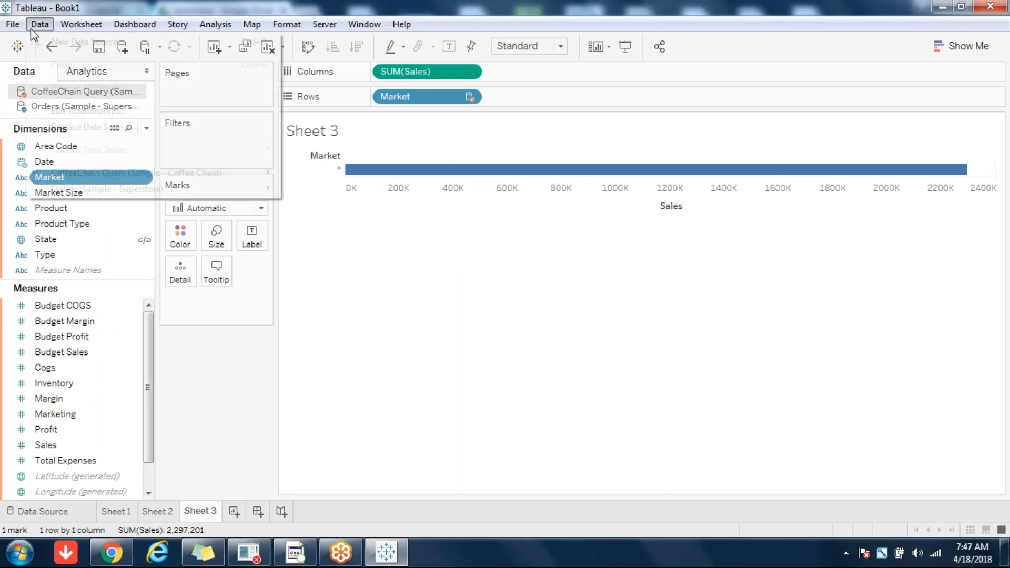
left_click(56, 111)
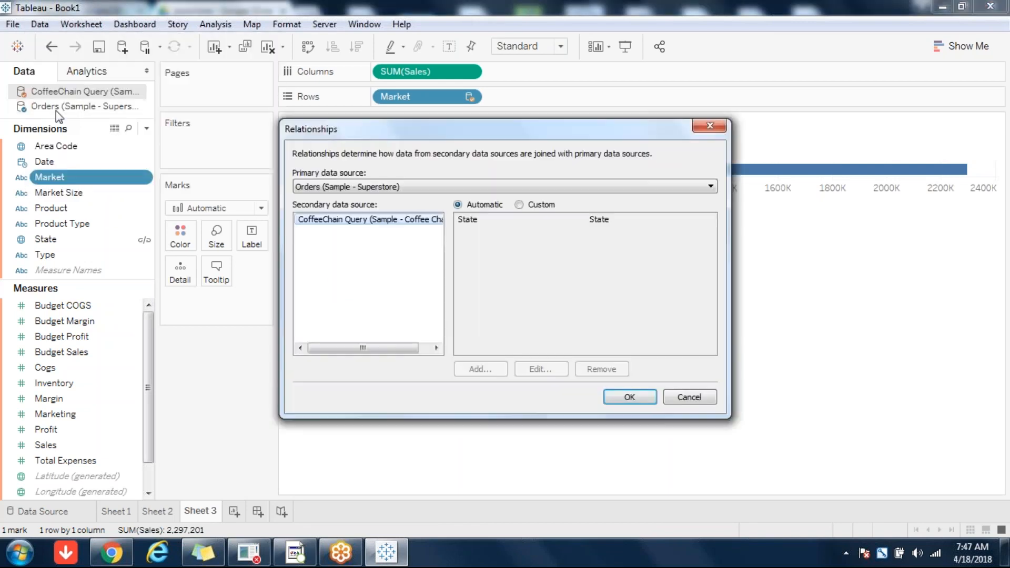
left_click(526, 206)
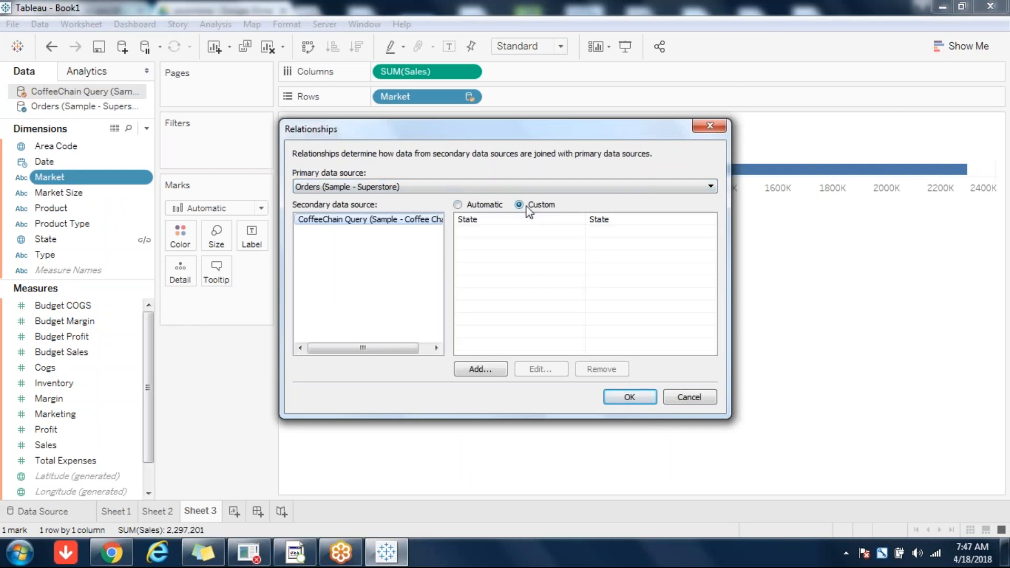
left_click(490, 369)
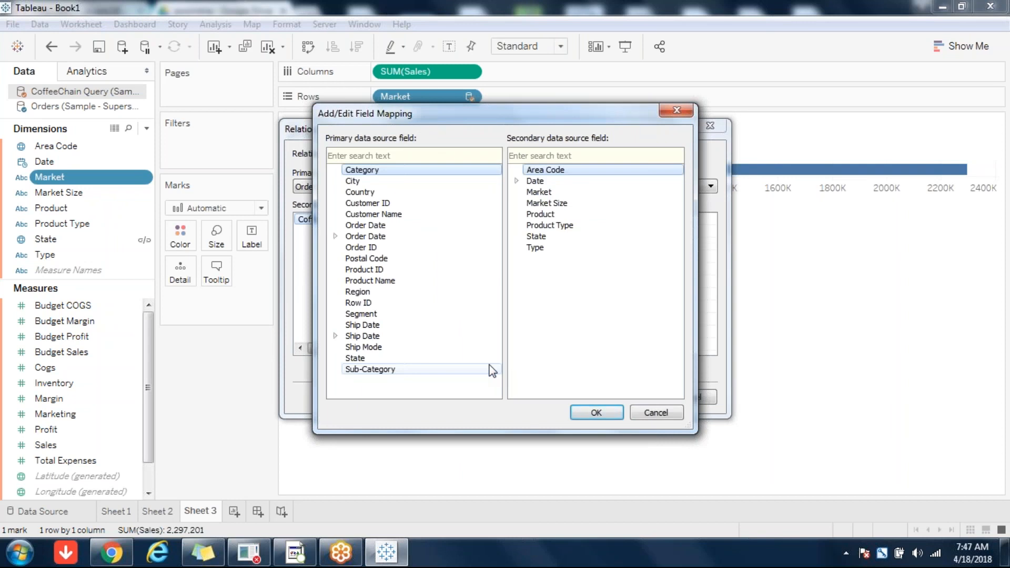
- Map the primary field Region to the secondary field Market, and apply the data source relationships
left_click(384, 283)
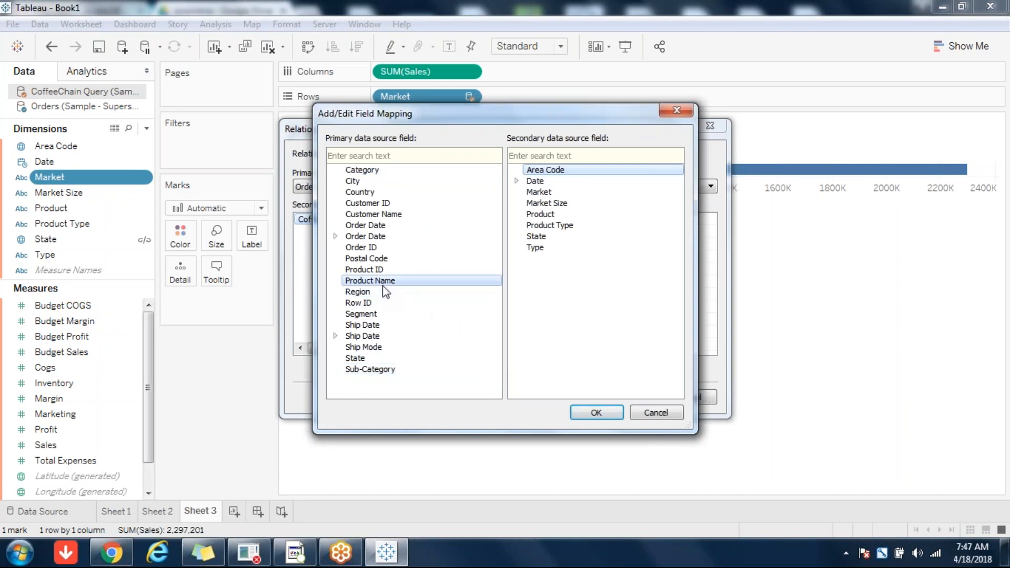
left_click(385, 292)
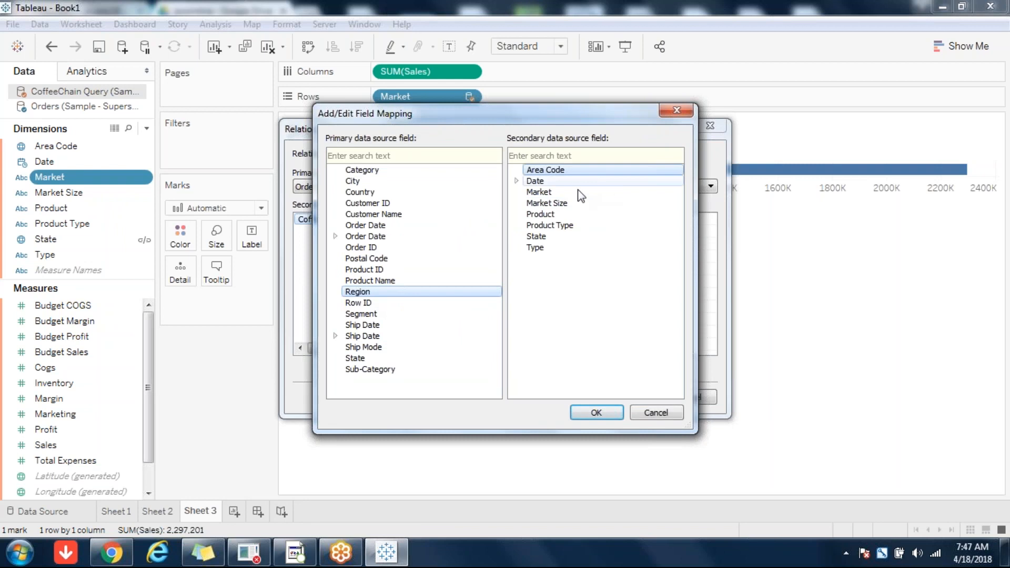
left_click(560, 192)
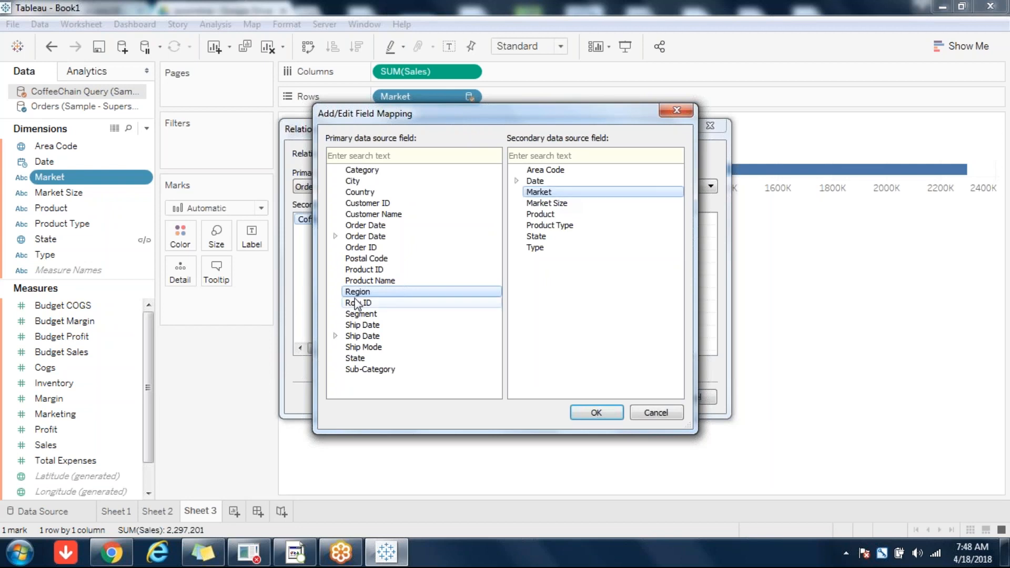
left_click(544, 171)
left_click(550, 226)
left_click(544, 216)
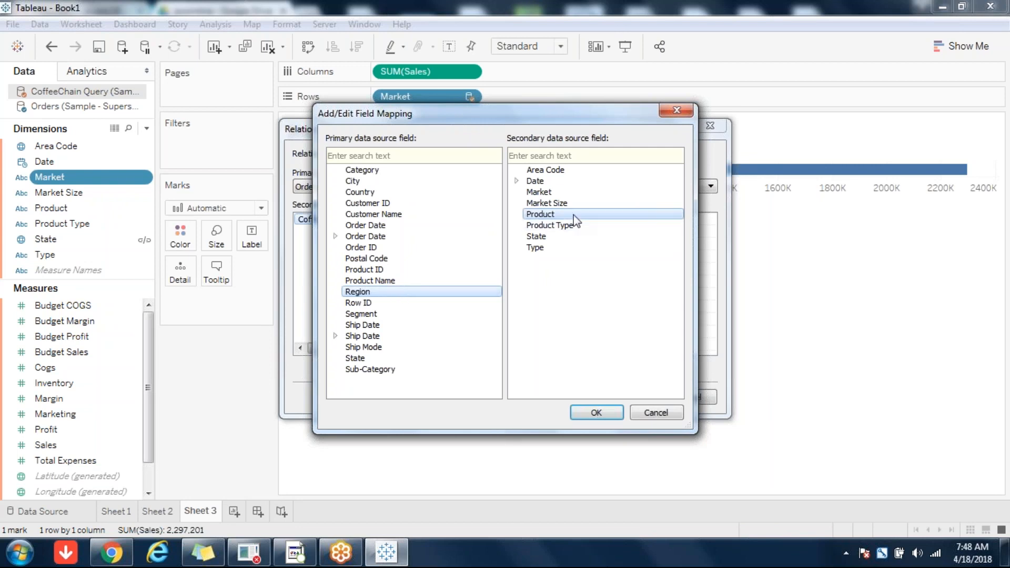
left_click(540, 234)
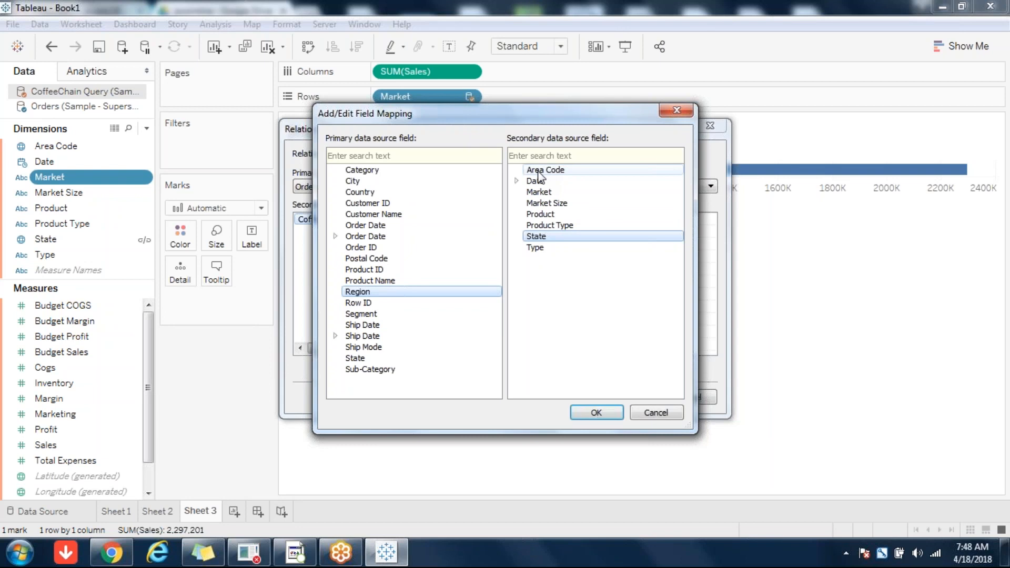
left_click(540, 193)
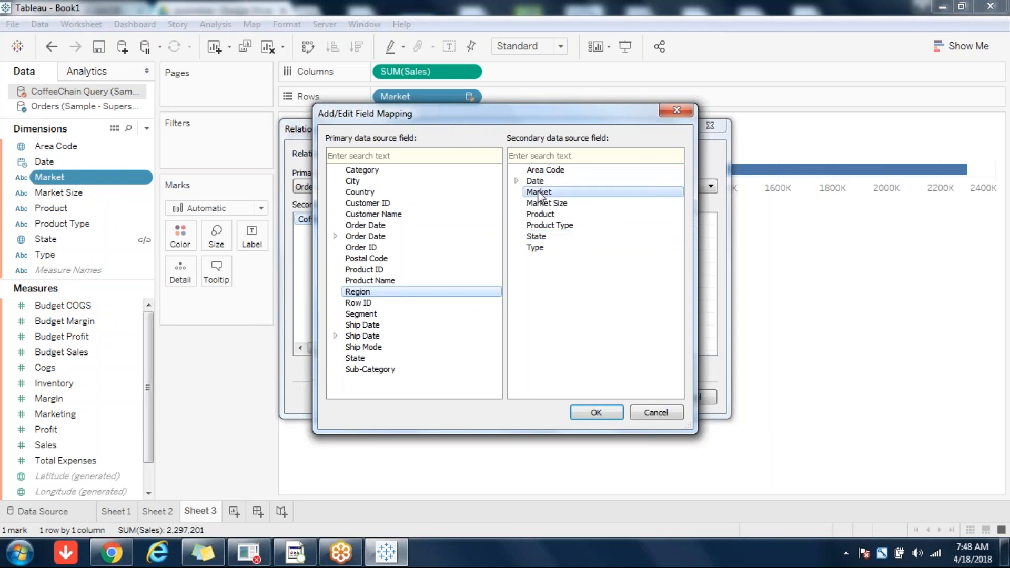
left_click(593, 416)
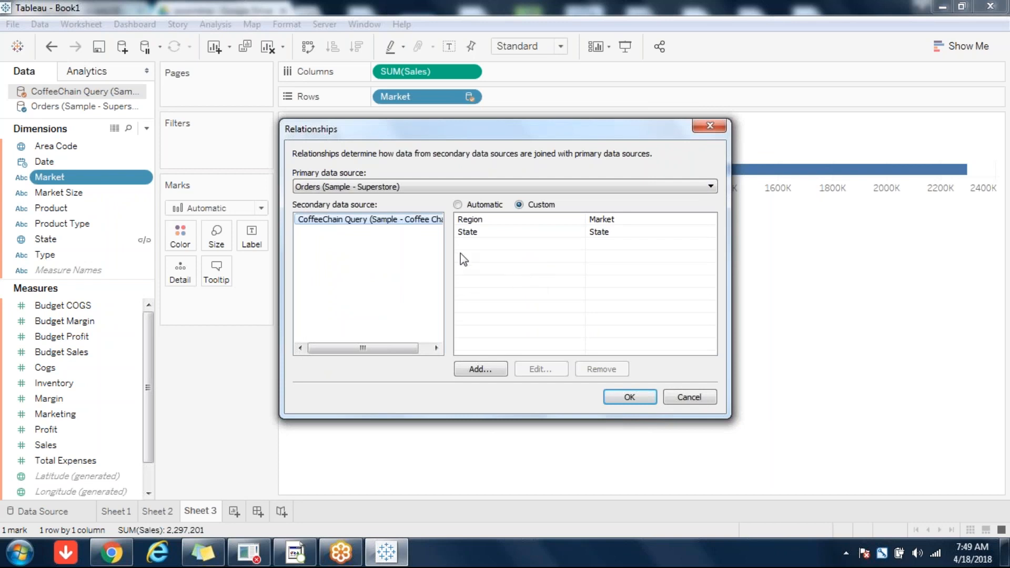
left_click(638, 397)
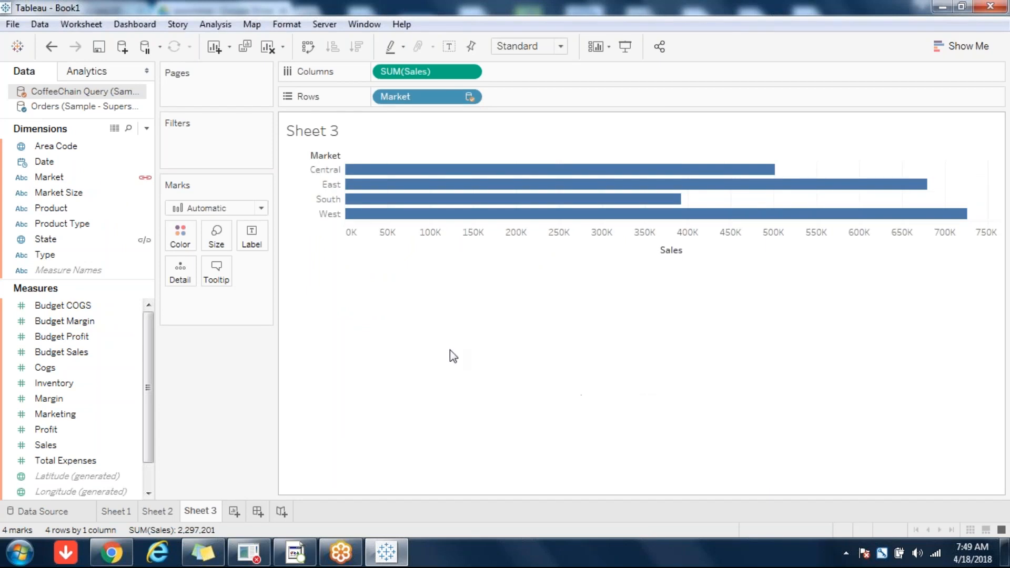
- Add Product from CoffeeChain Query to the chart's rows after Market
left_click(145, 178)
left_click(66, 179)
left_click(68, 213)
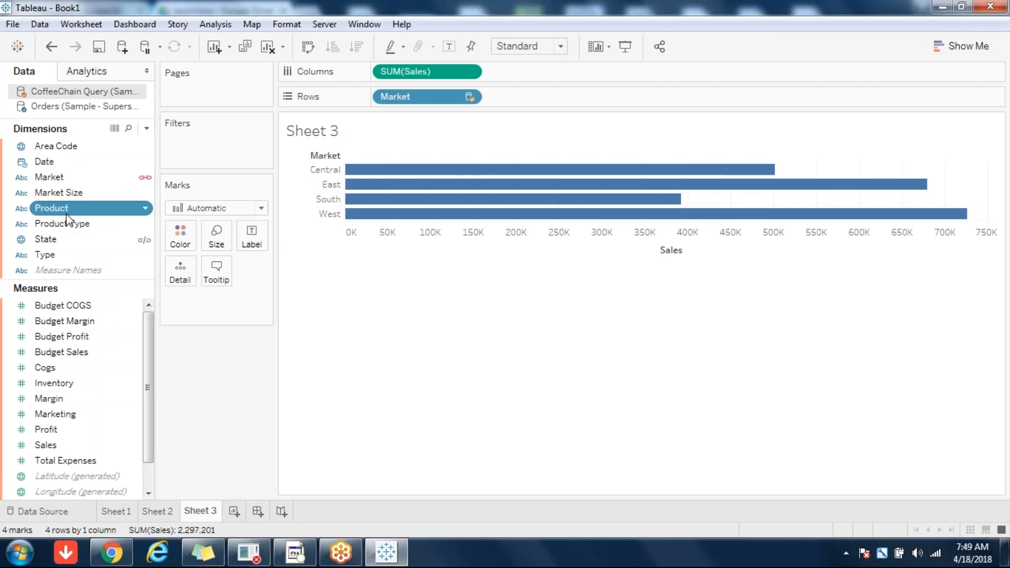
mouse_move(68, 221)
left_mouse_down()
mouse_move(559, 106)
mouse_move(493, 97)
left_mouse_up()
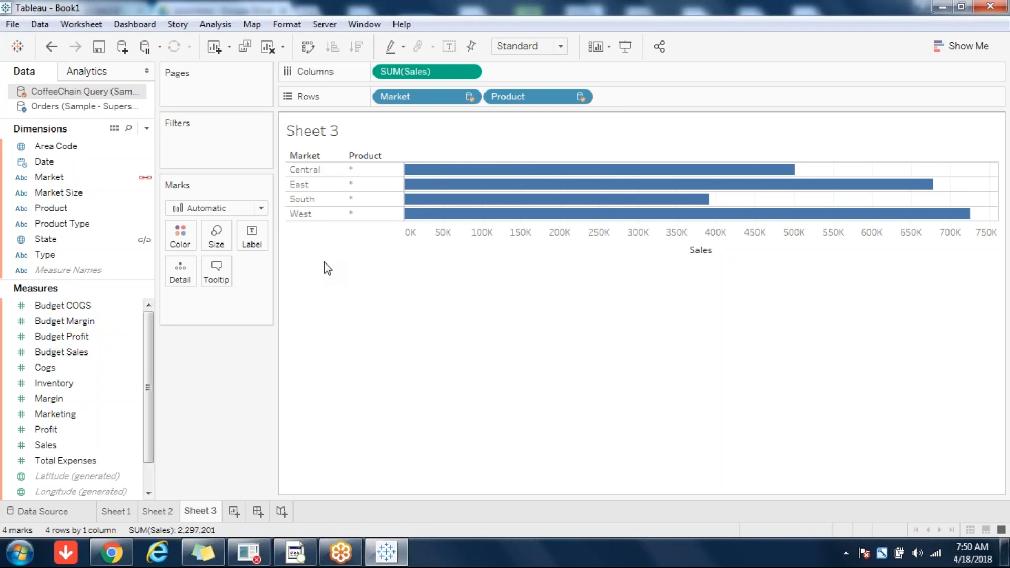
- Add Ship Mode and Segment from Orders to the chart's rows after Product
left_click(81, 106)
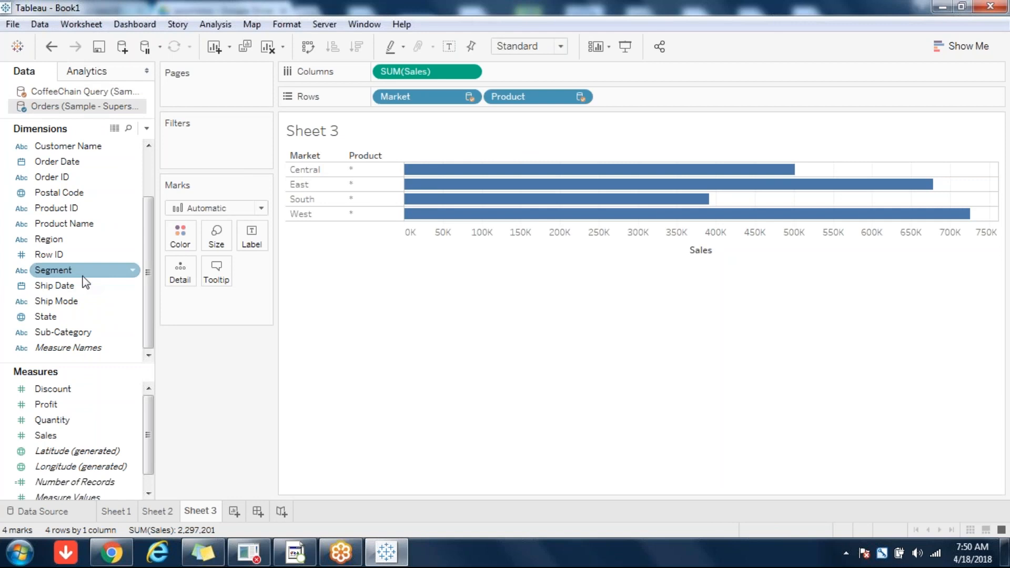
mouse_move(55, 308)
left_mouse_down()
mouse_move(558, 176)
mouse_move(600, 97)
left_mouse_up()
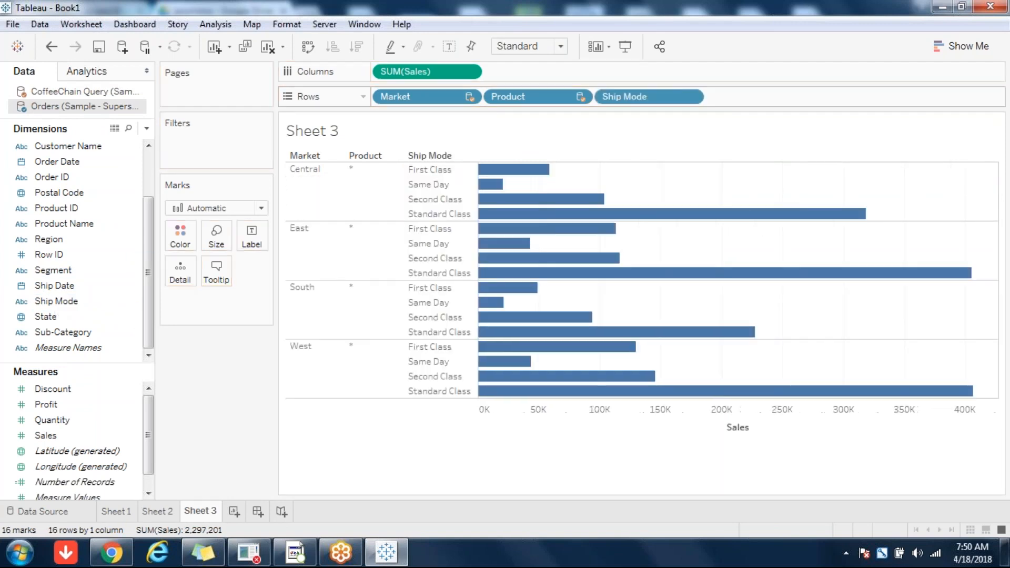
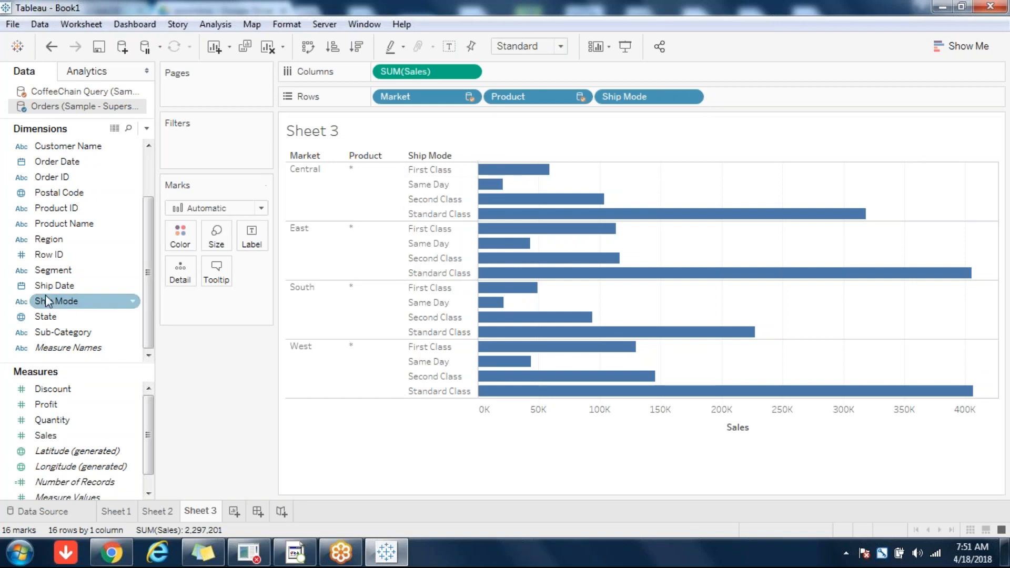
left_click_drag(51, 270, 730, 106)
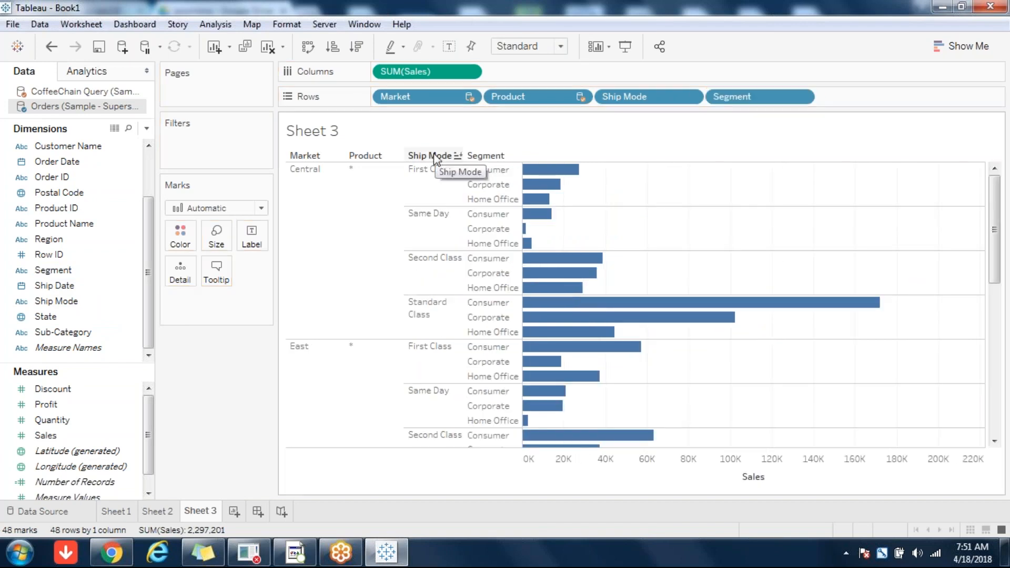
- Remove Ship Mode and Segment from the chart's rows
left_click(65, 95)
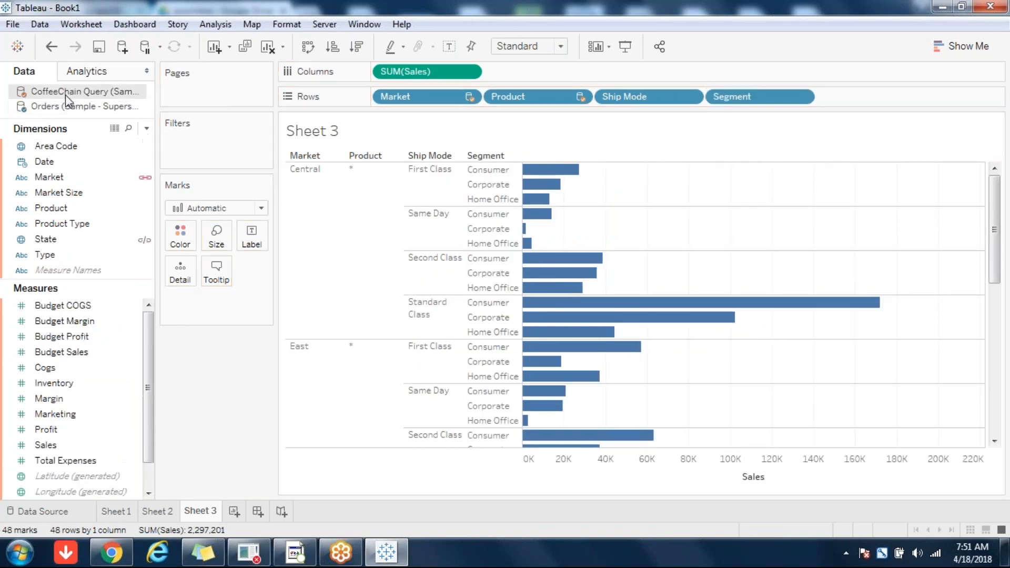
left_click_drag(96, 193, 373, 426)
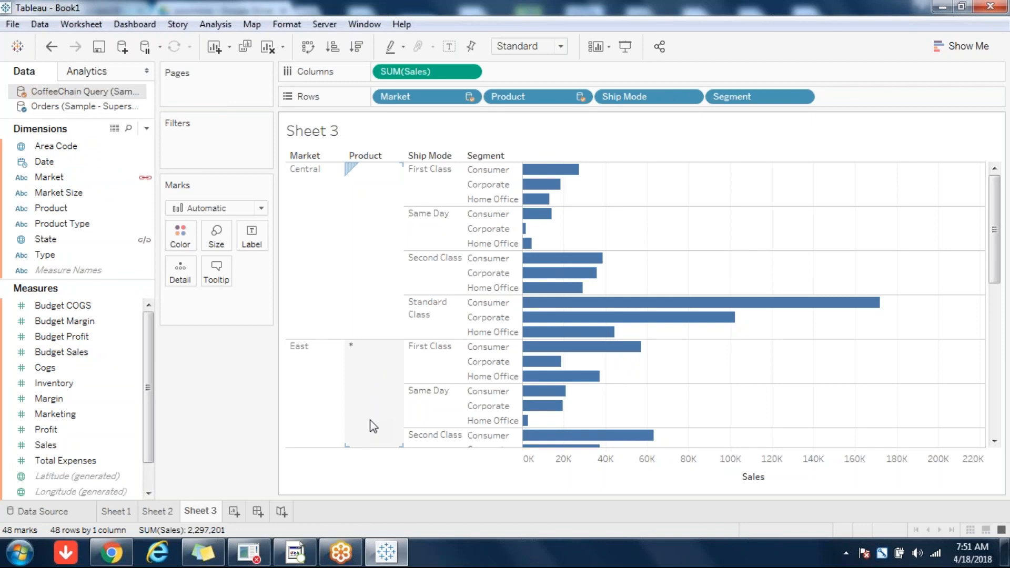
left_click_drag(374, 426, 371, 418)
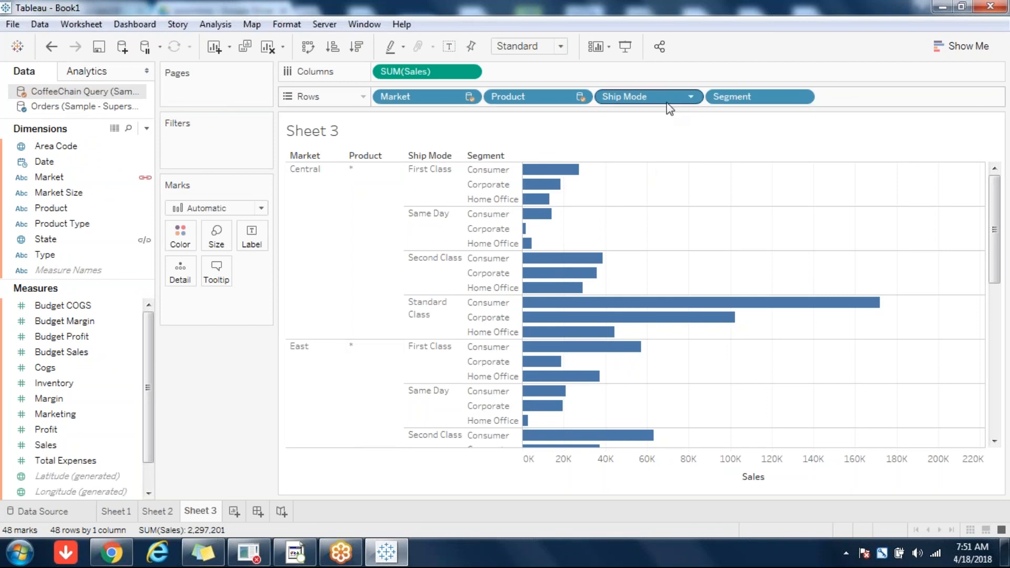
left_click_drag(650, 100, 212, 370)
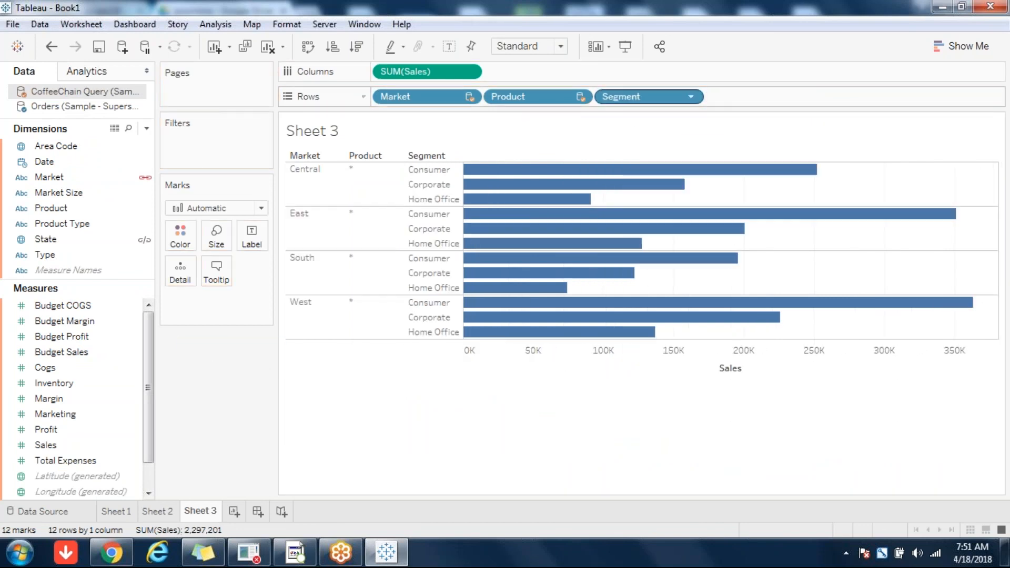
left_click_drag(642, 100, 212, 375)
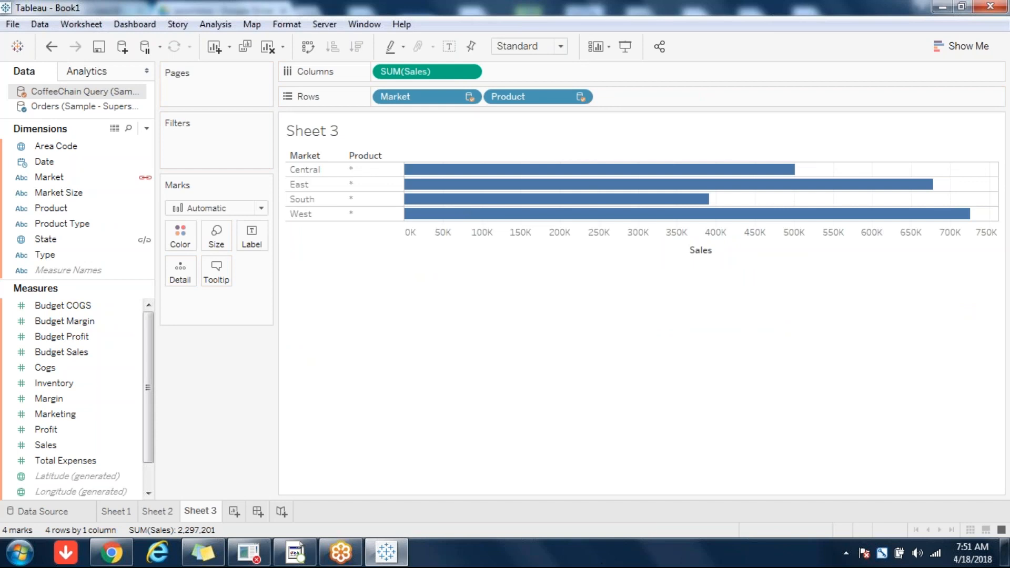
left_click(613, 556)
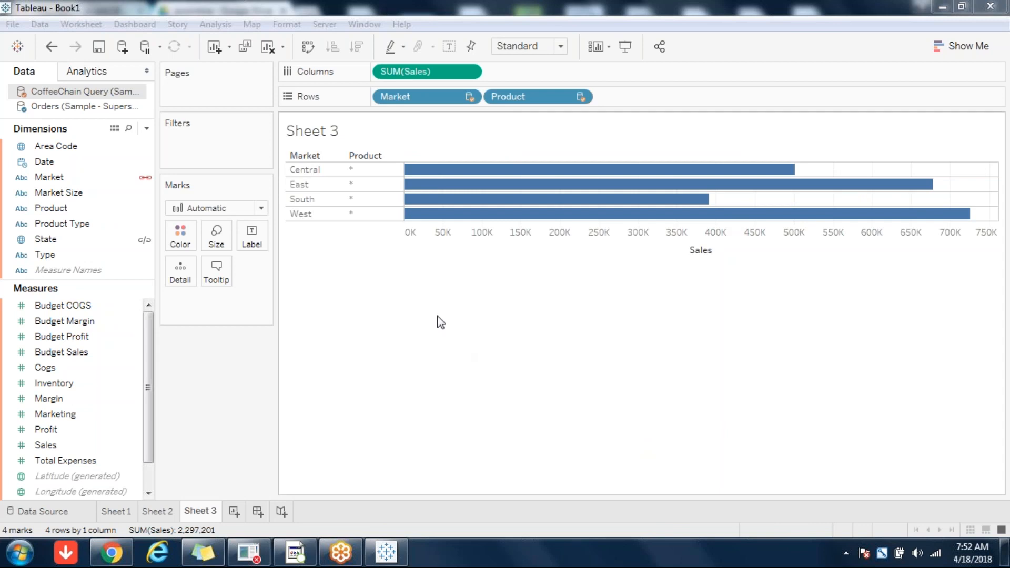
left_click(248, 410)
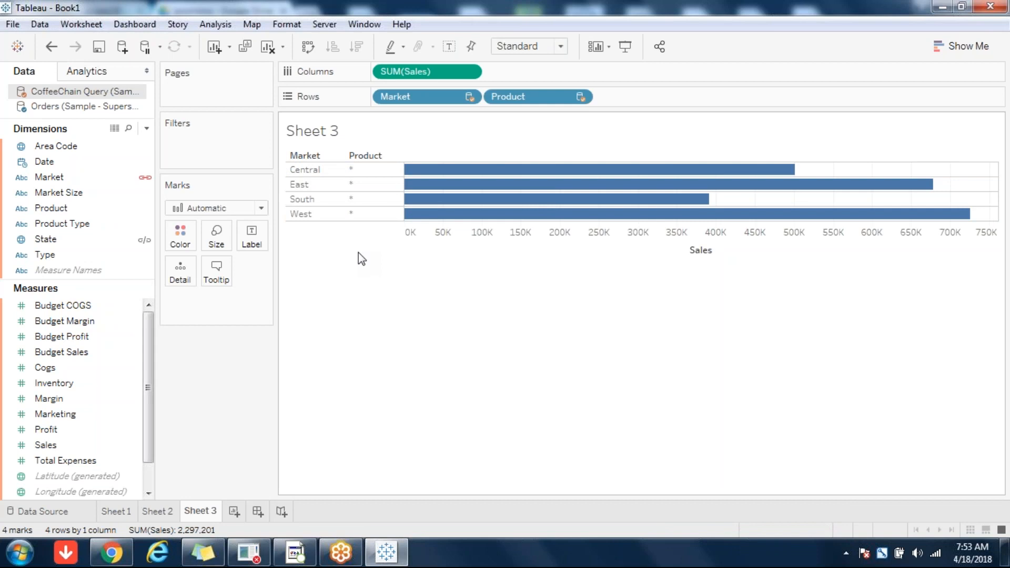
- Examine the members of the CoffeeChain Query Product field in its aliases, and close them without changes
left_click(58, 193)
left_click(55, 205)
right_click(55, 205)
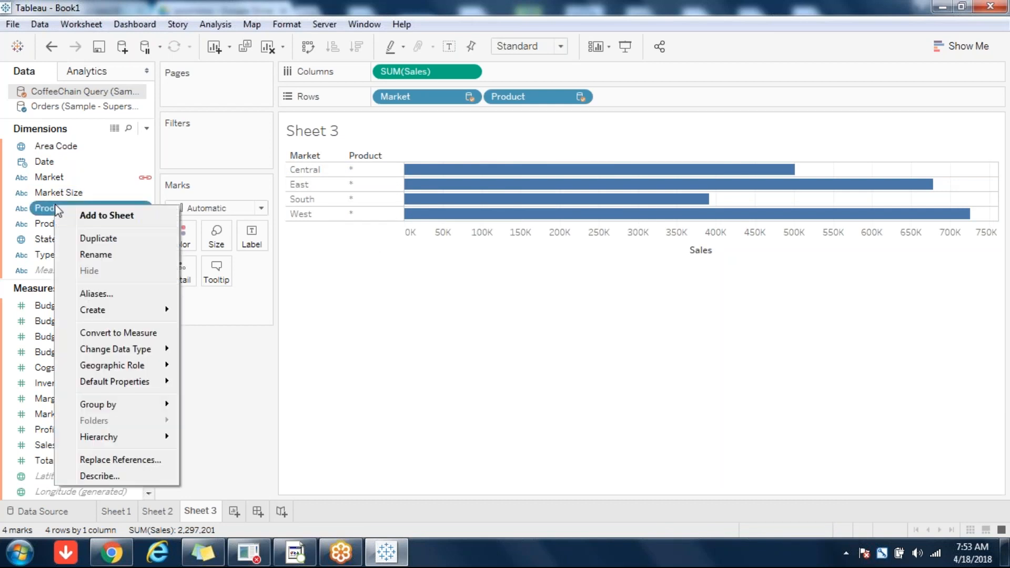
left_click(116, 292)
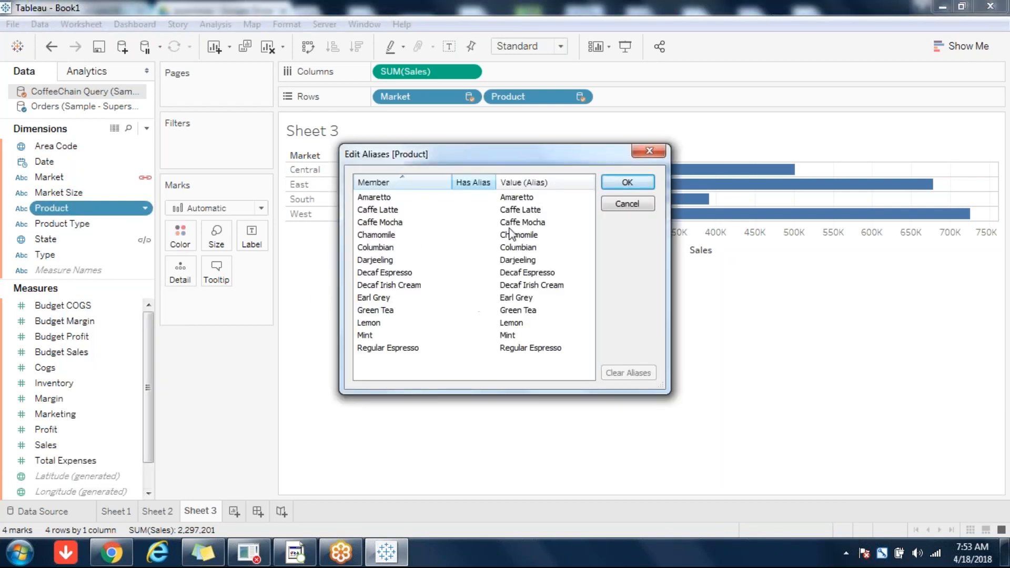
left_click(634, 203)
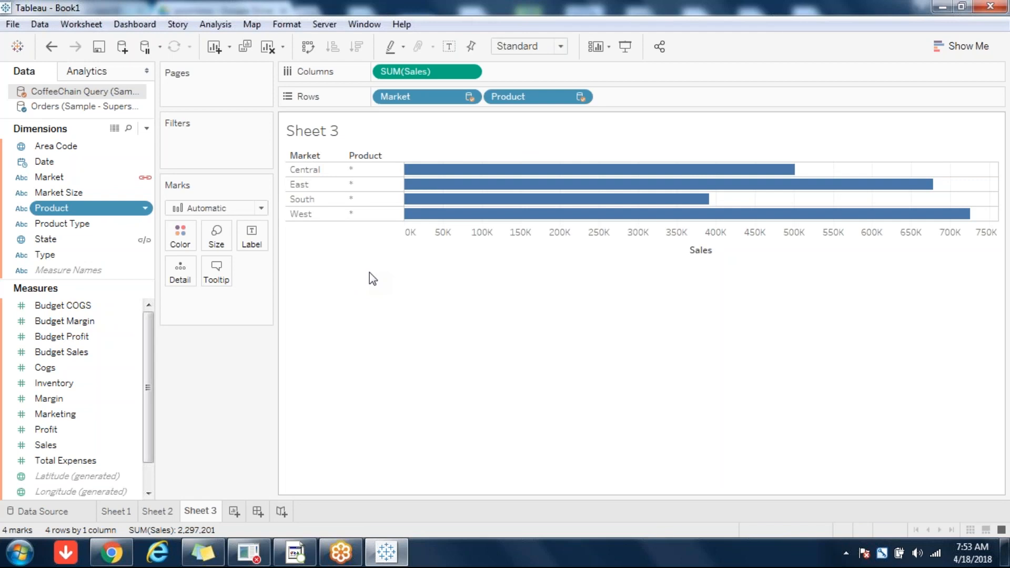
- Create a new worksheet and map the State field from CoffeeChain Query on it
left_click(234, 512)
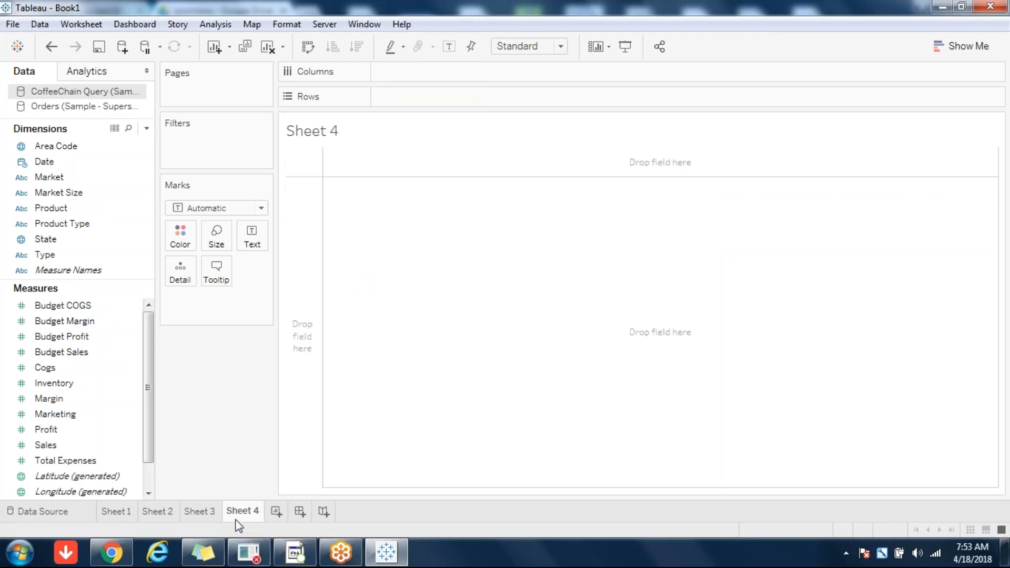
left_click(58, 242)
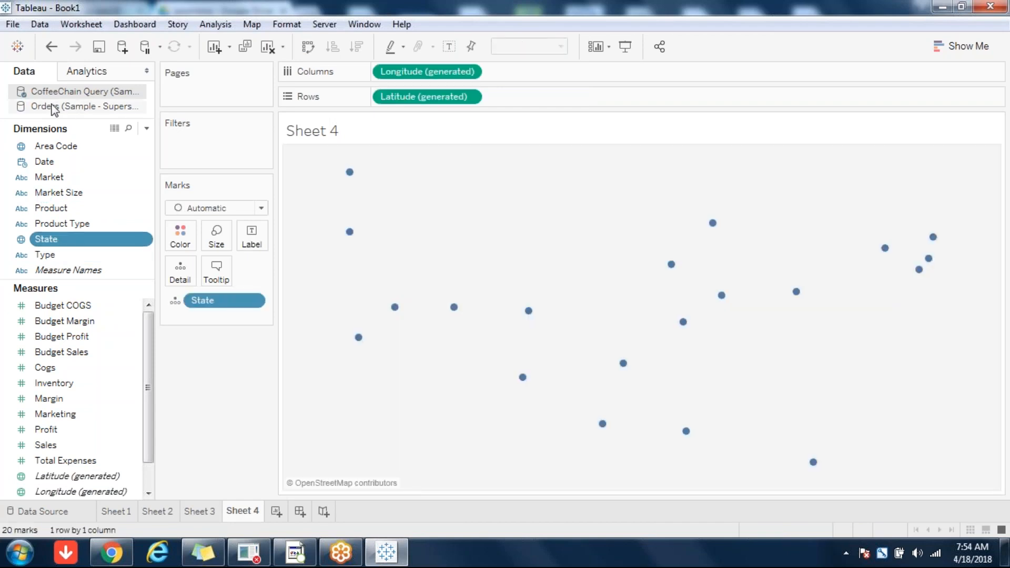
- Add Sales from Orders as mark size and Profit as mark color on the state map, and enlarge the marks
left_click(52, 107)
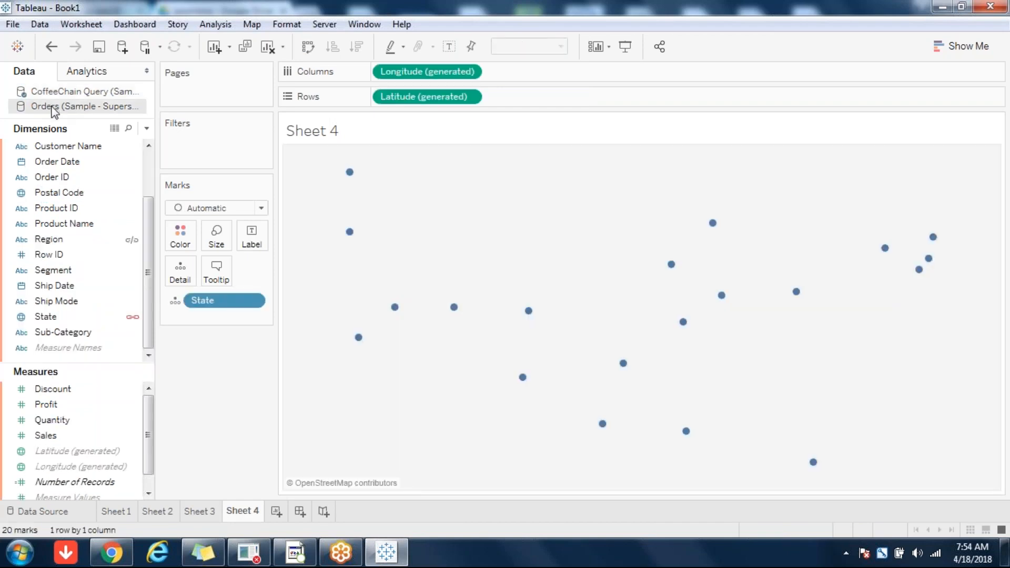
left_click(56, 437)
double_click(57, 436)
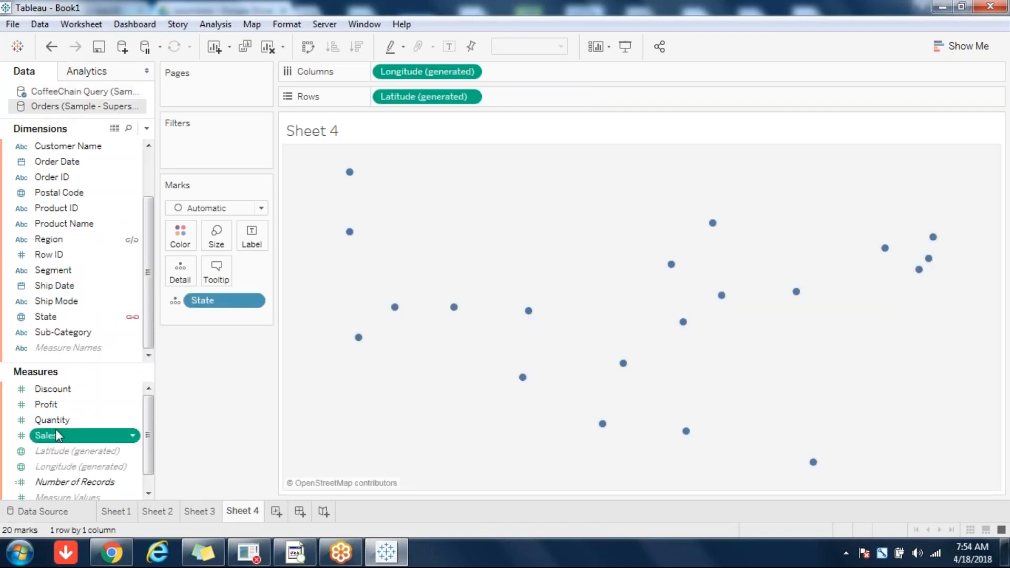
left_click(51, 405)
double_click(51, 405)
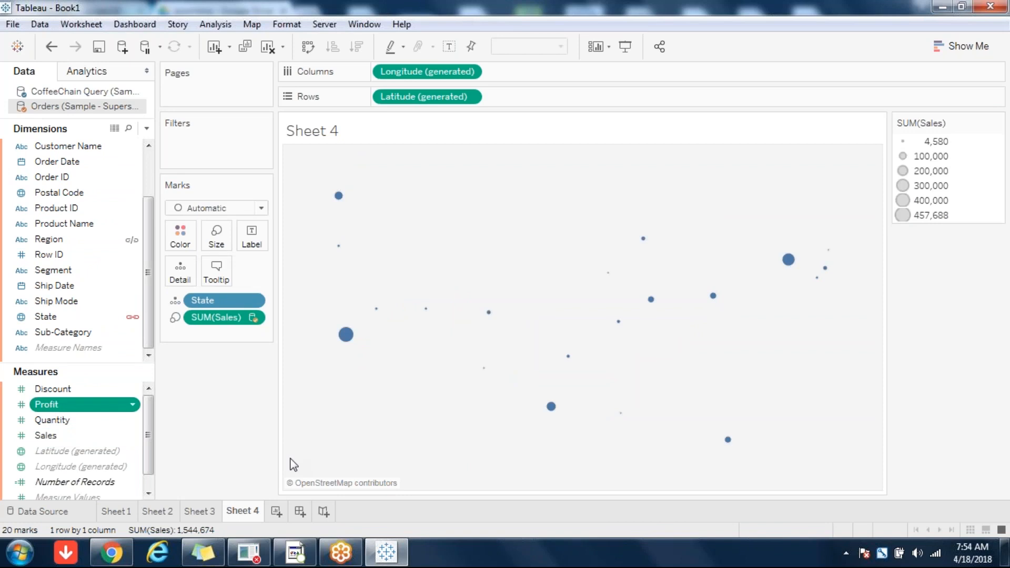
left_click(216, 243)
left_click(287, 272)
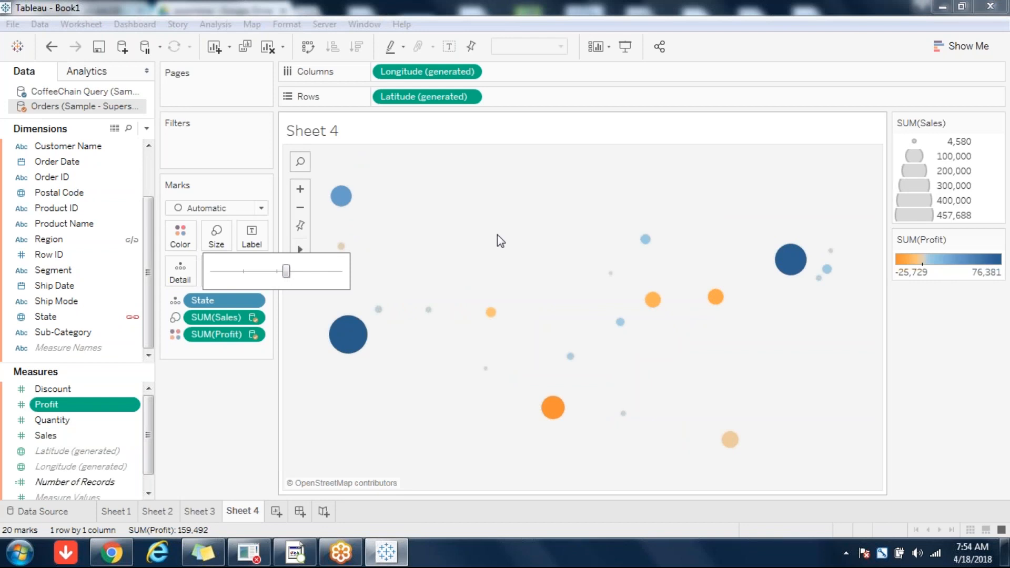
- Clear Sheet 4 and map State from Orders, with Sales from CoffeeChain Query as size and Profit as color
left_click(269, 51)
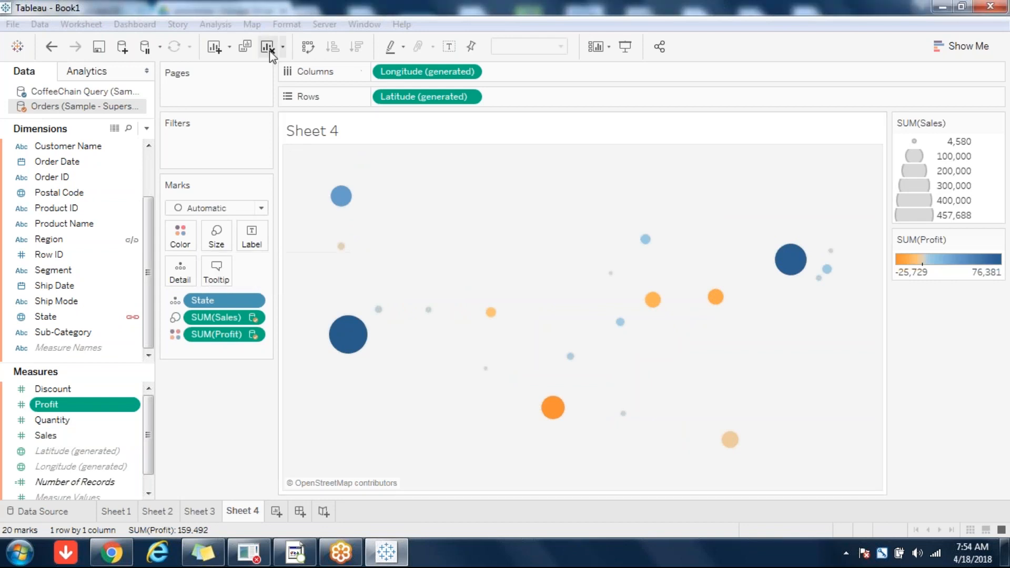
left_click(269, 51)
left_click(59, 318)
double_click(59, 318)
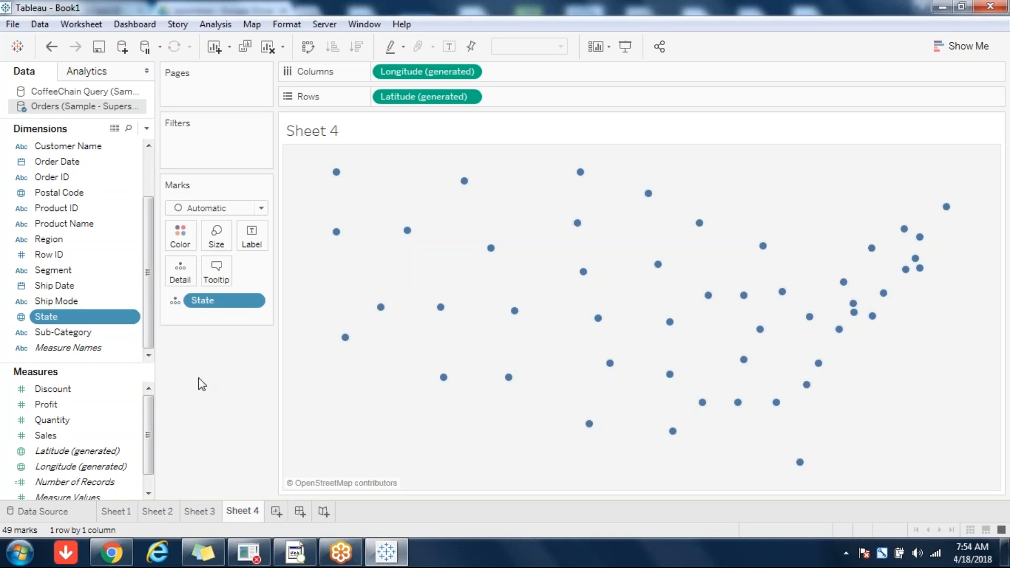
left_click(58, 92)
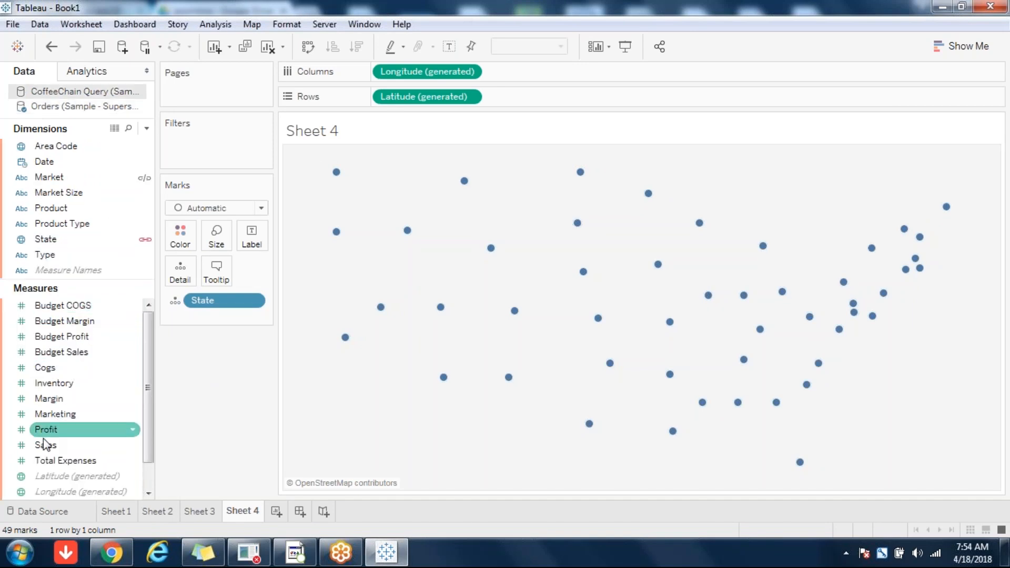
left_click_drag(54, 441, 212, 412)
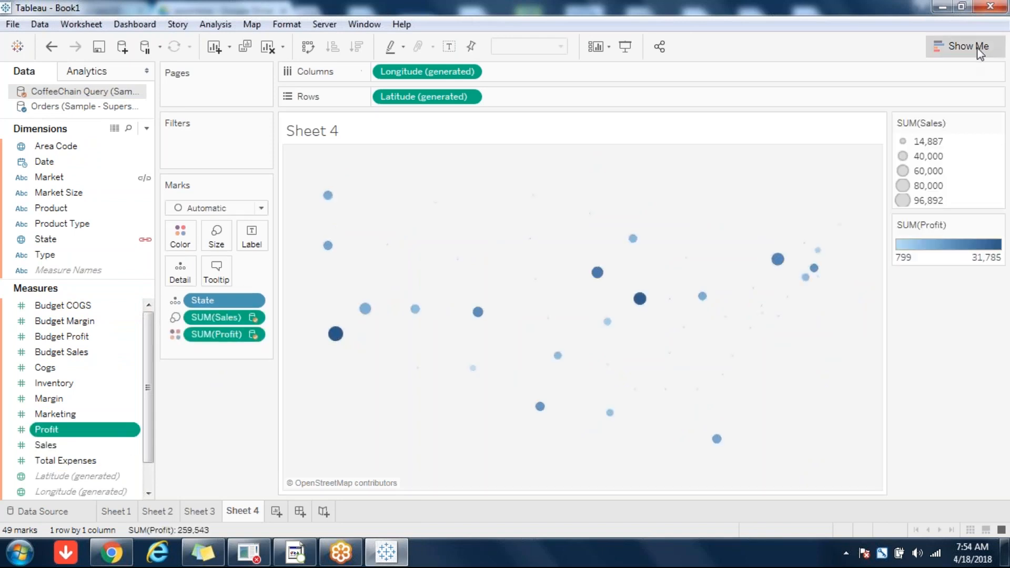
- Try the blended map as a treemap, box-and-whisker plot, packed bubbles and a pie chart in Entire View, and clear the sheet
left_click(977, 51)
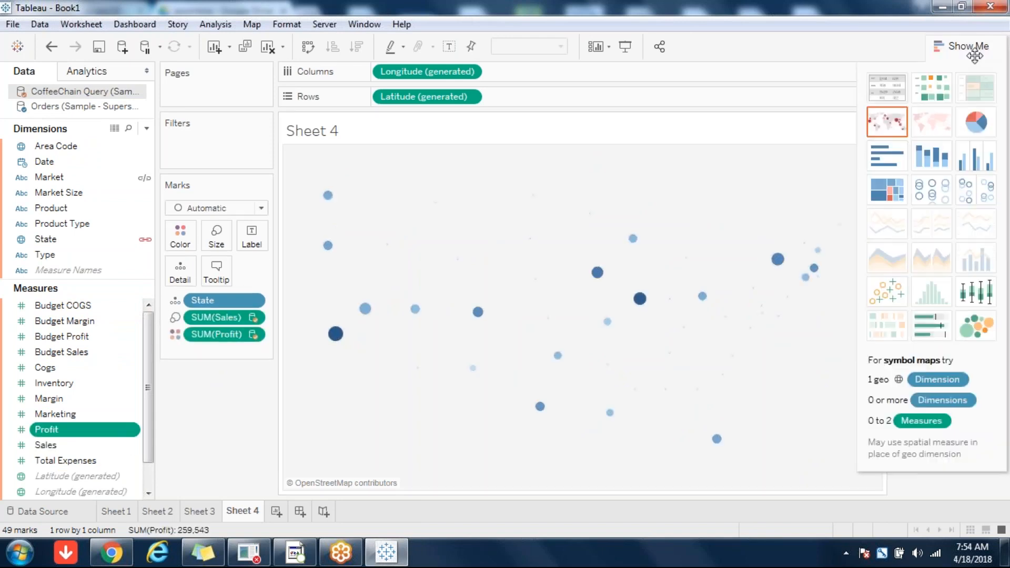
left_click(893, 197)
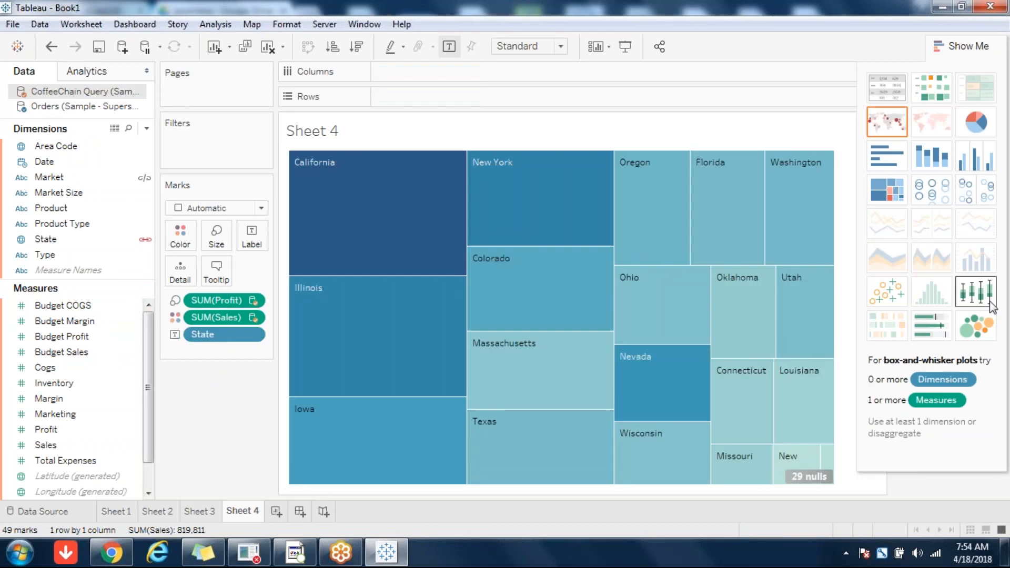
left_click(989, 301)
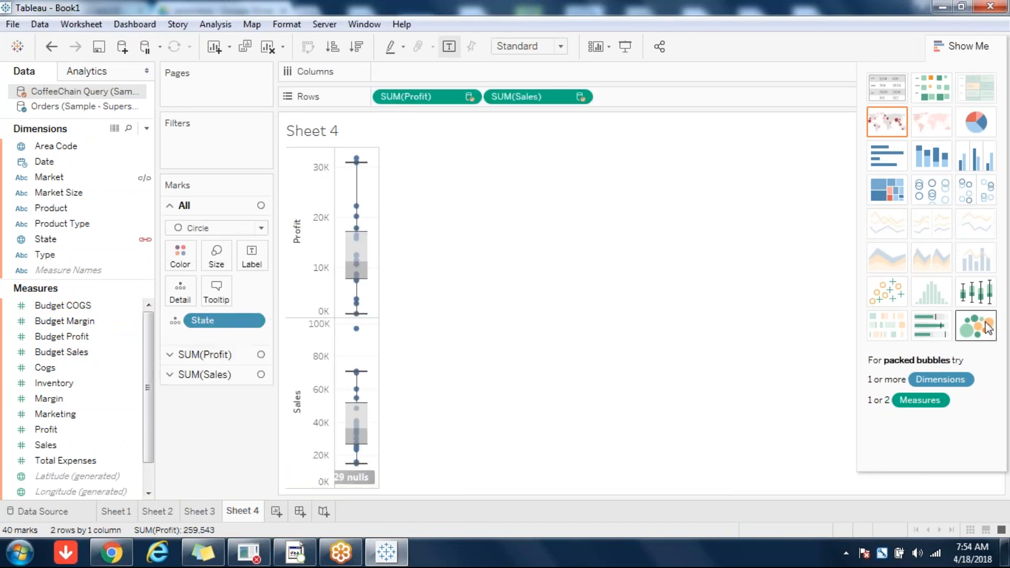
left_click(988, 329)
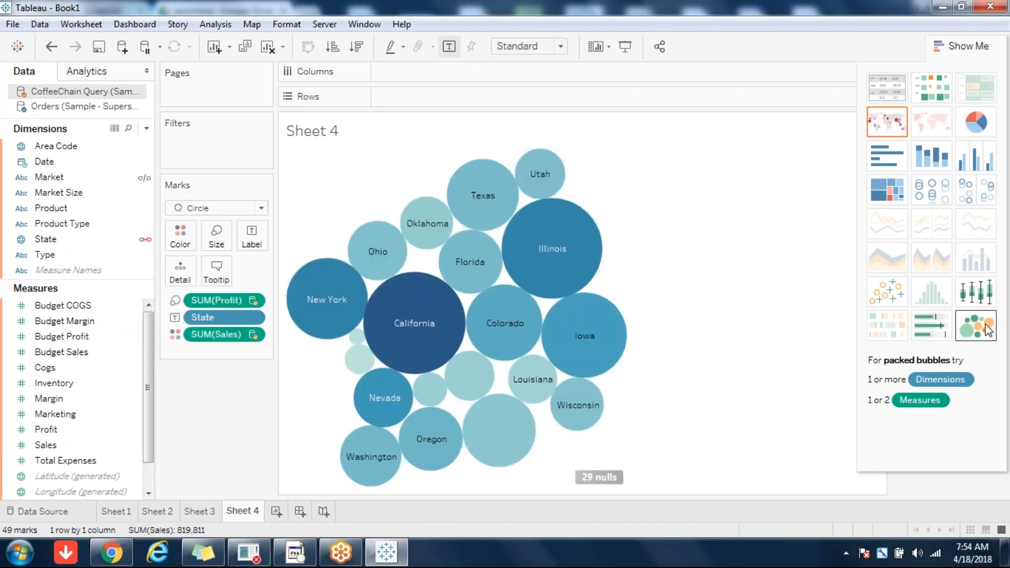
left_click(976, 132)
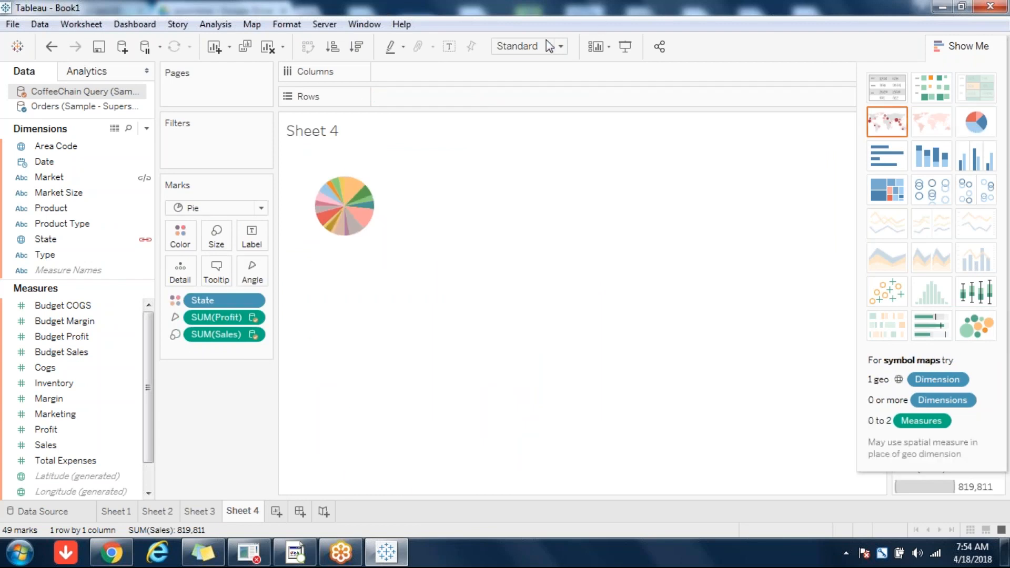
left_click(560, 47)
left_click(529, 109)
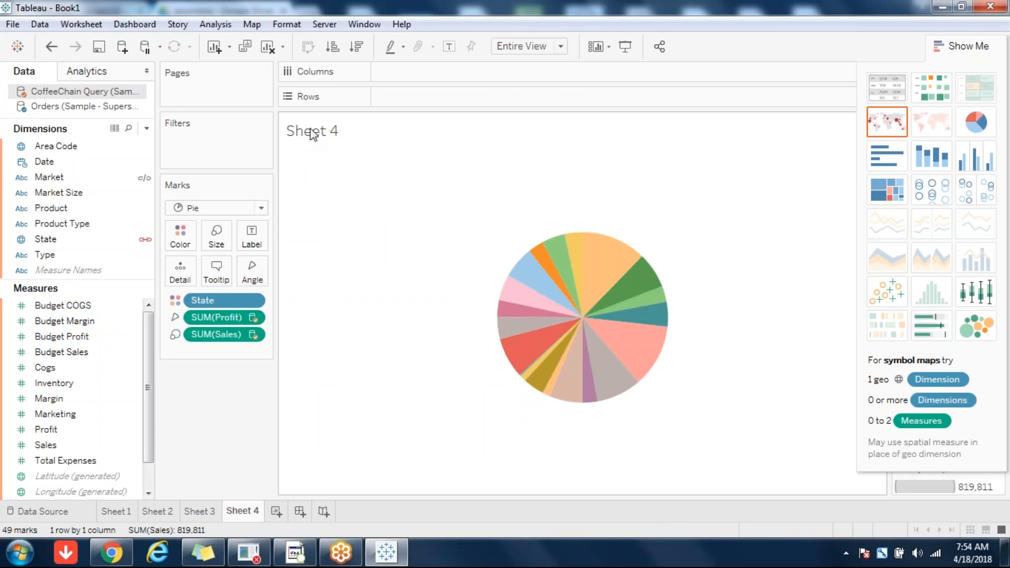
left_click(267, 49)
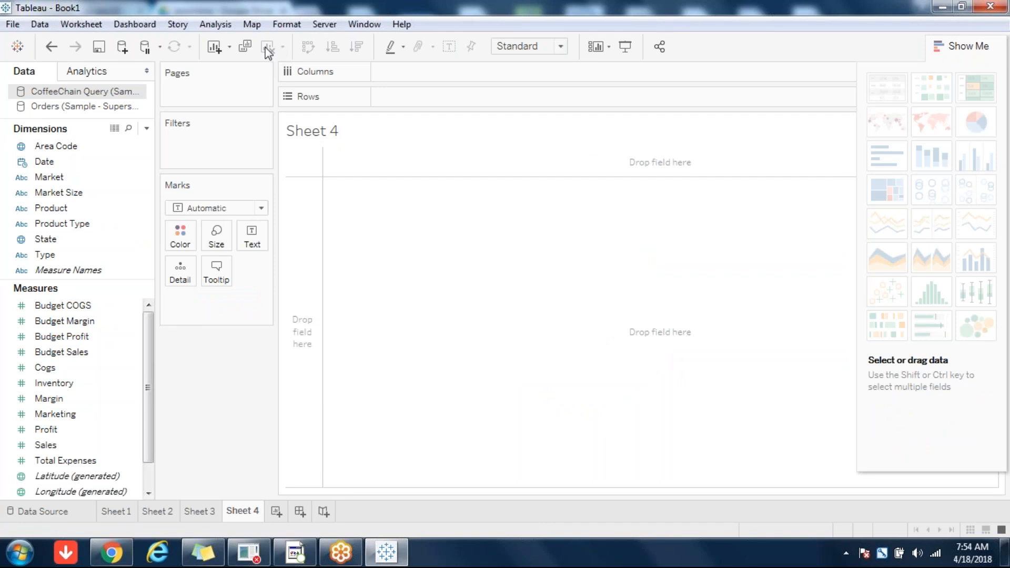
- Compare the primary and secondary data sources used by the charts on Sheet 1, Sheet 2 and Sheet 3
left_click(209, 512)
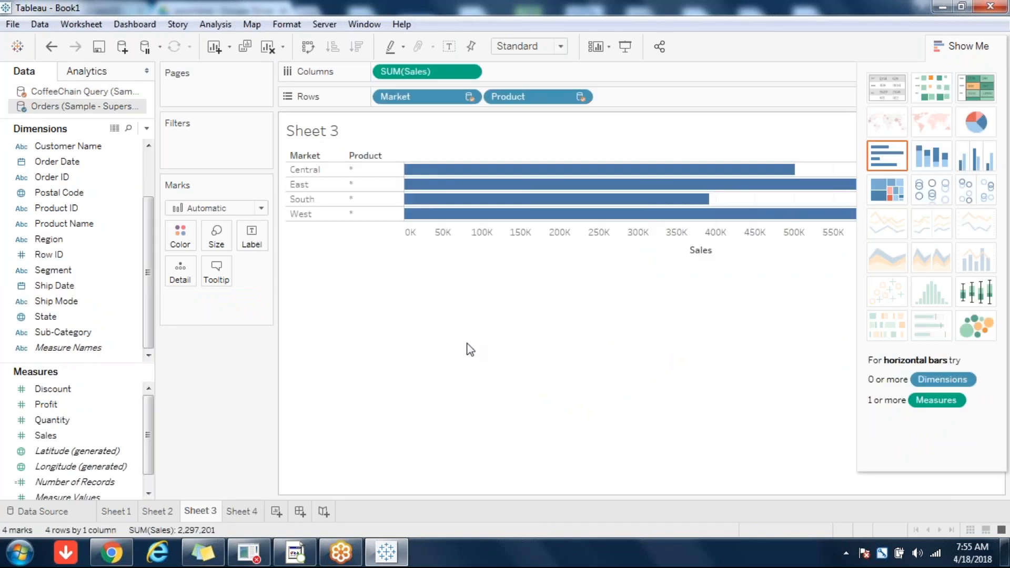
left_click(967, 47)
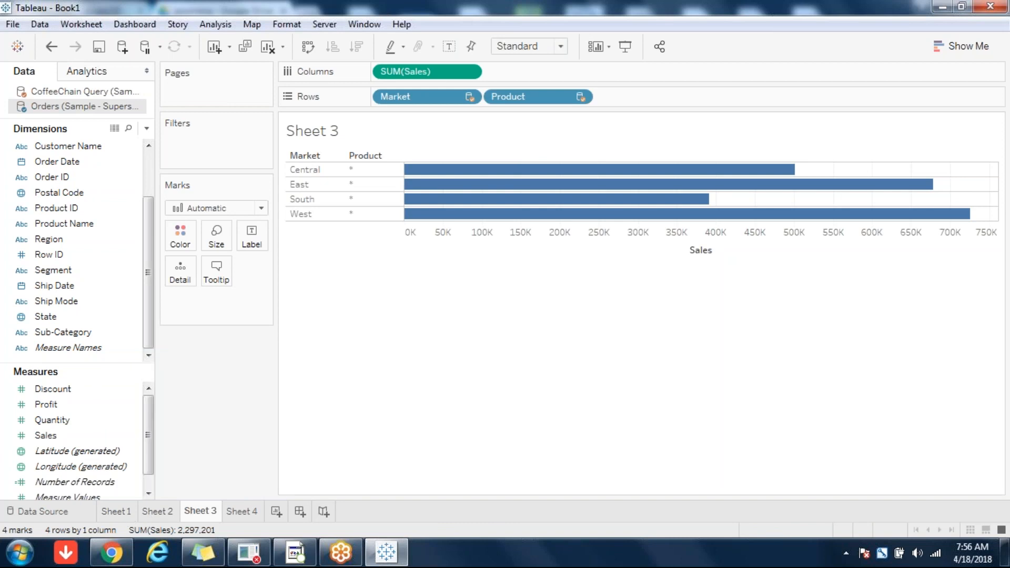
left_click(243, 512)
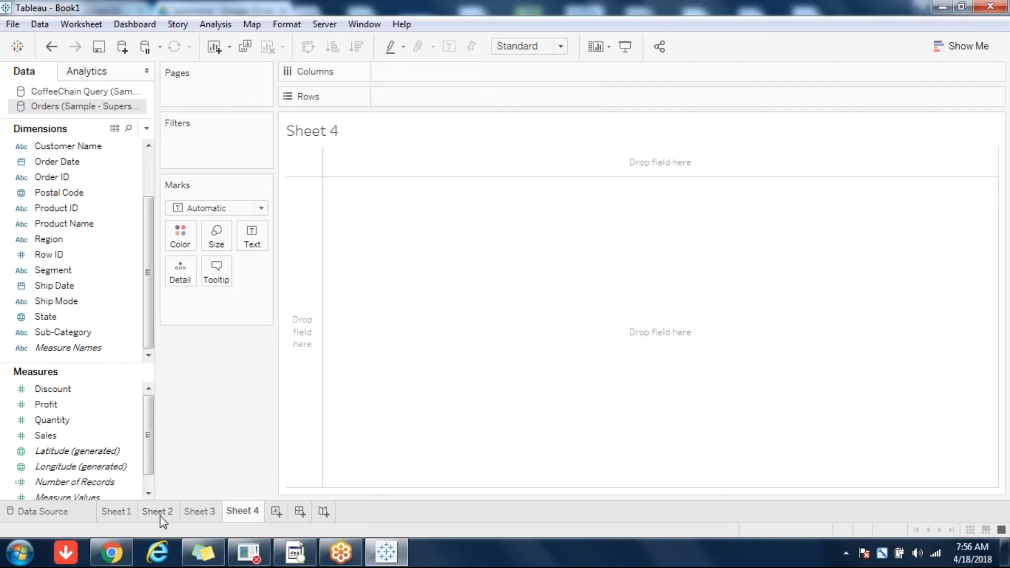
left_click(198, 513)
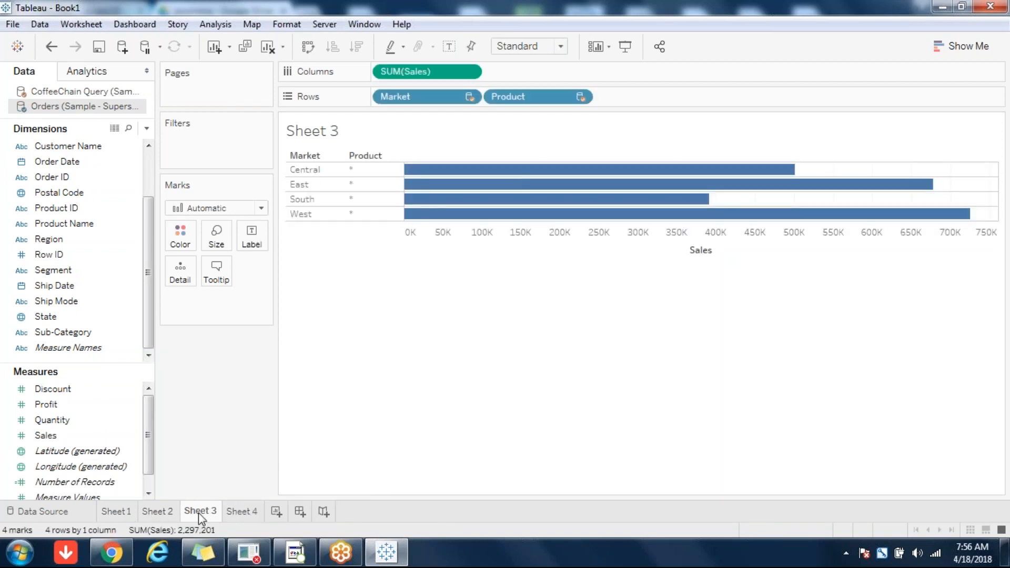
left_click(129, 516)
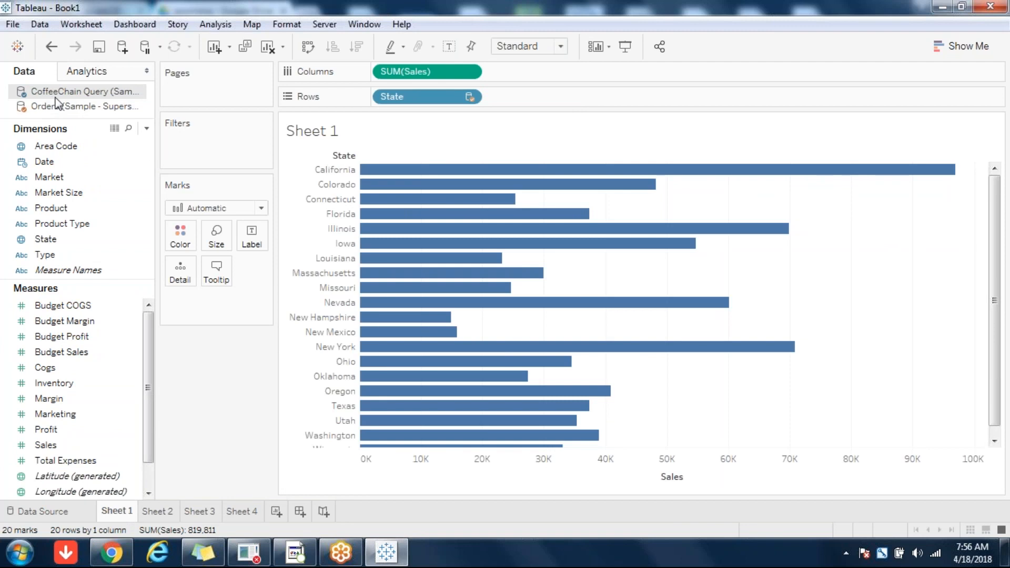
left_click(162, 514)
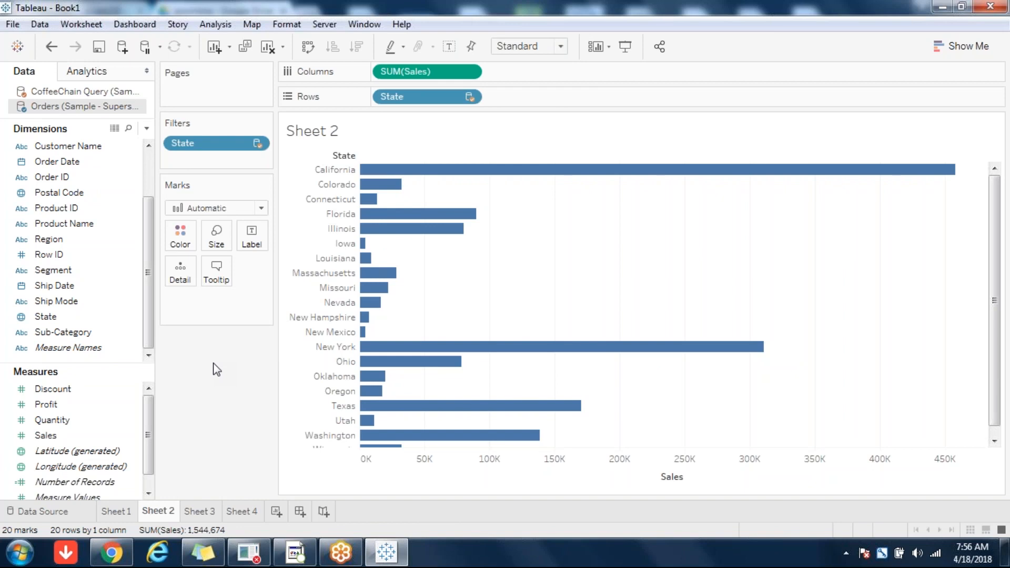
left_click(198, 512)
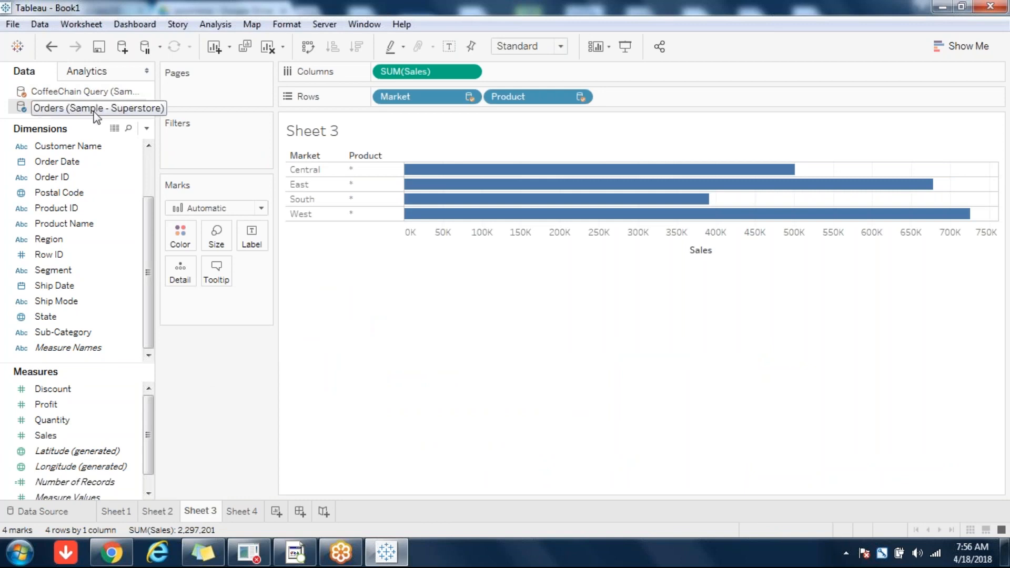
- Add Profit from CoffeeChain Query to the rows of the empty Sheet 4 and clear the sheet again
left_click(240, 511)
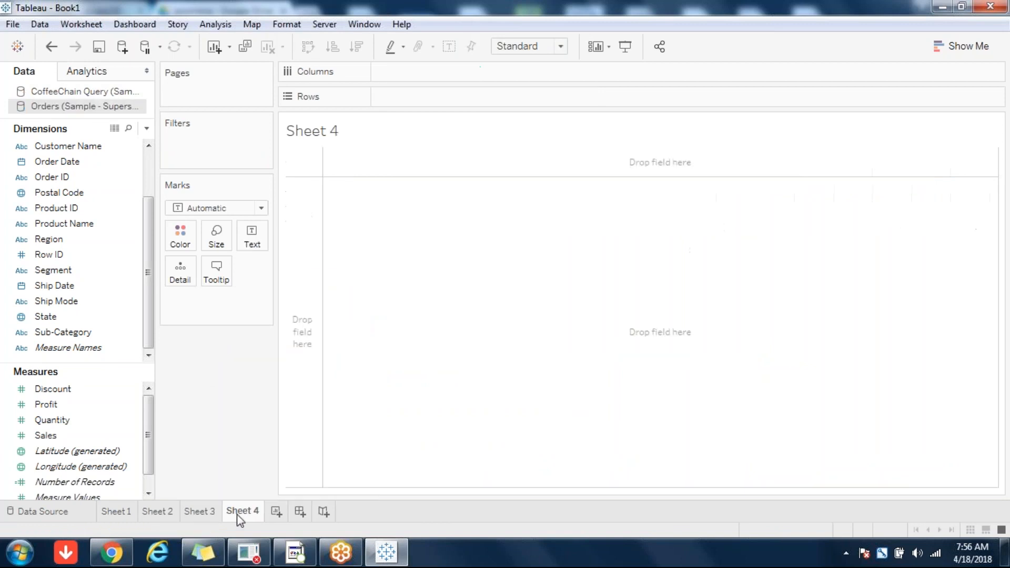
left_click(68, 93)
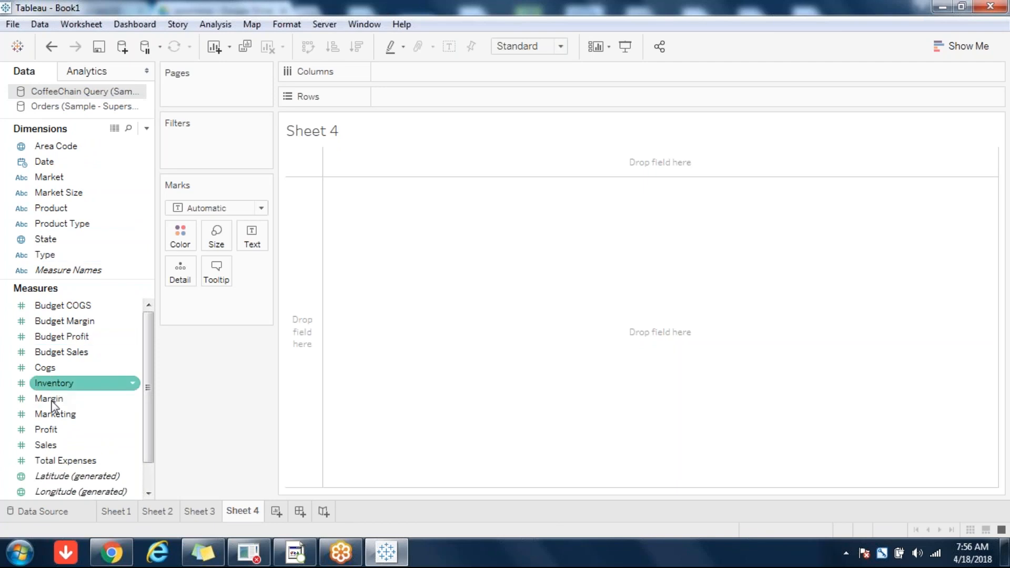
double_click(51, 431)
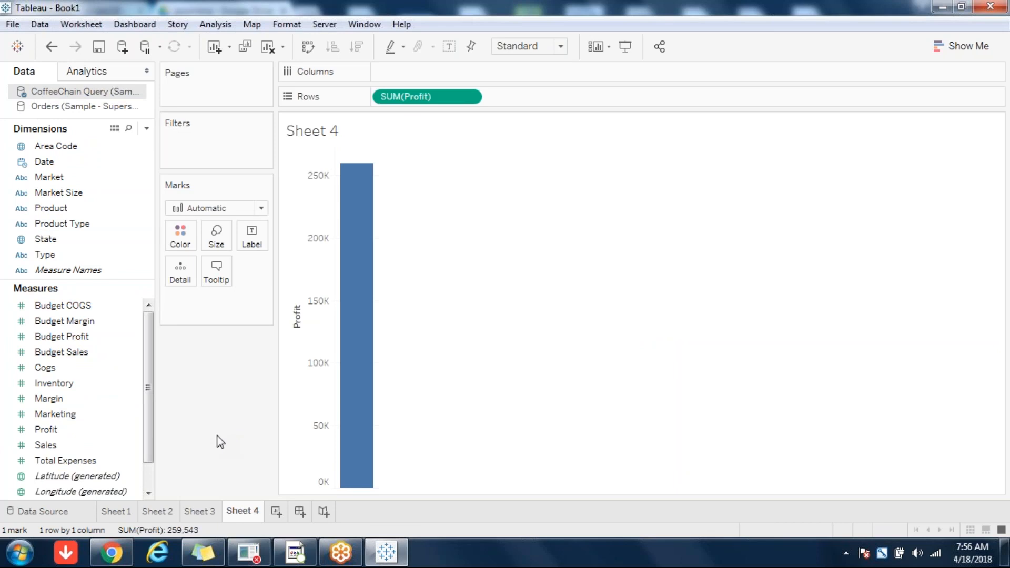
left_click(268, 46)
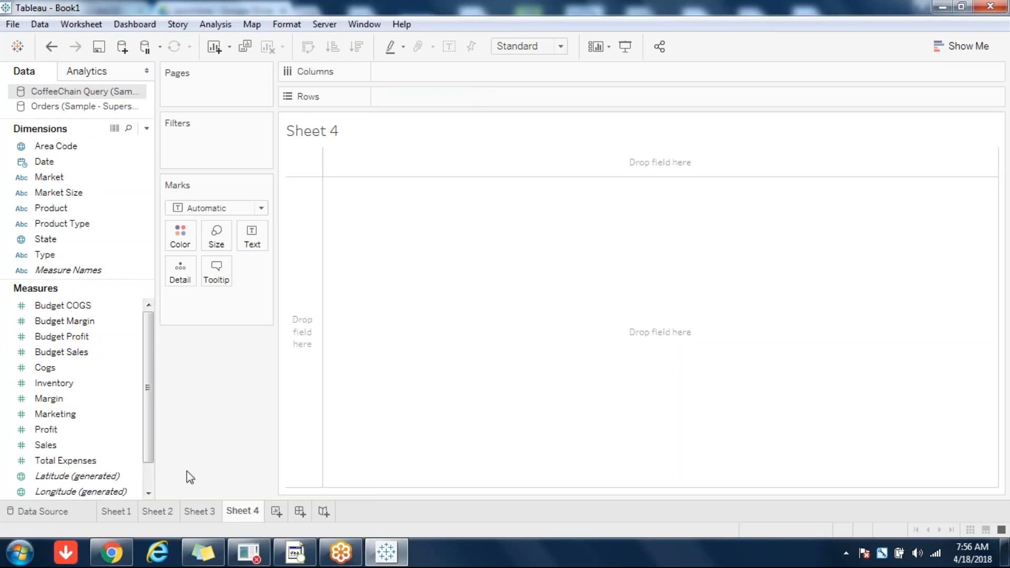
- On Sheet 3, remove Product from the rows and show mark labels on the Market sales bars
left_click(158, 511)
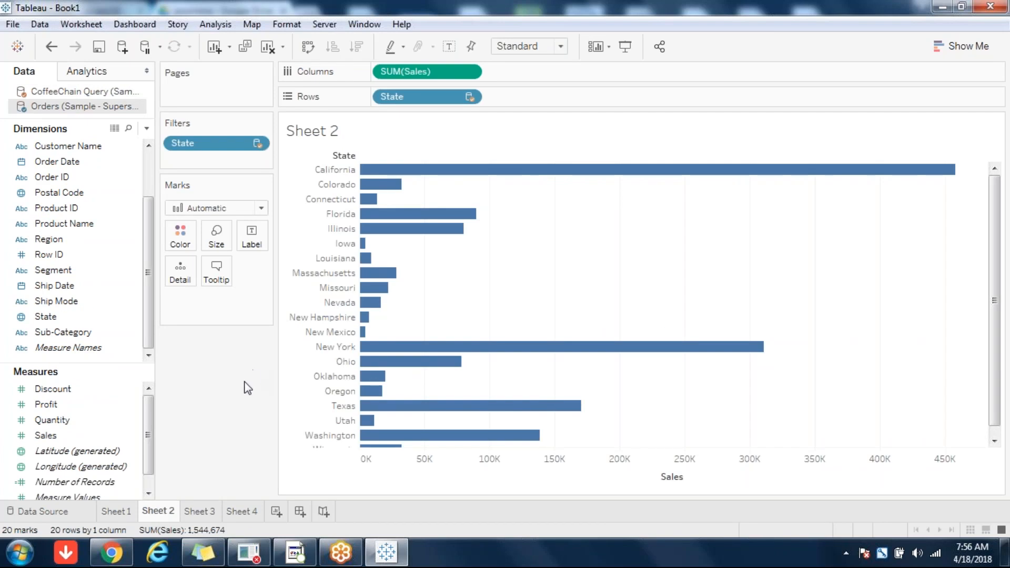
left_click(211, 510)
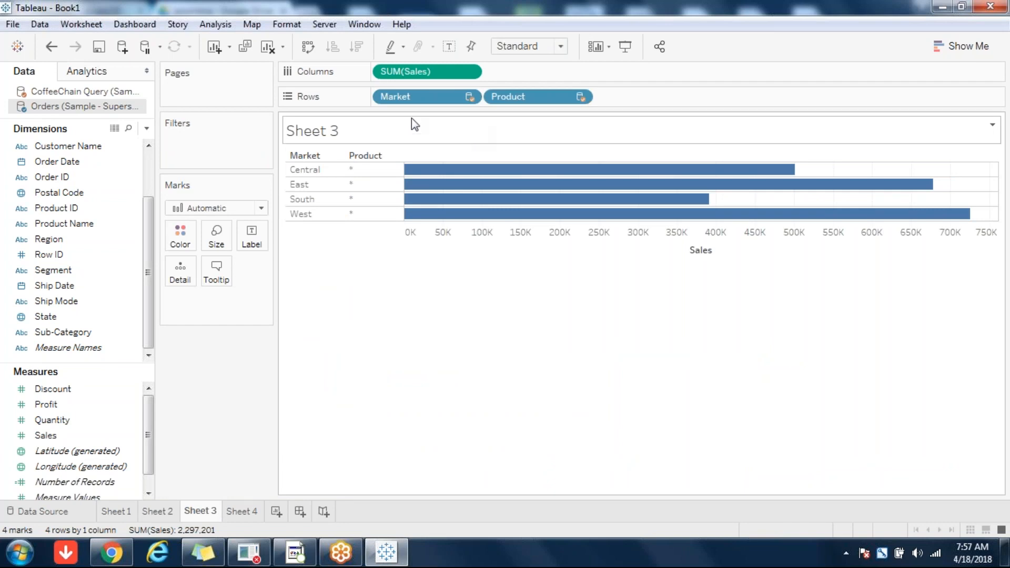
mouse_move(453, 215)
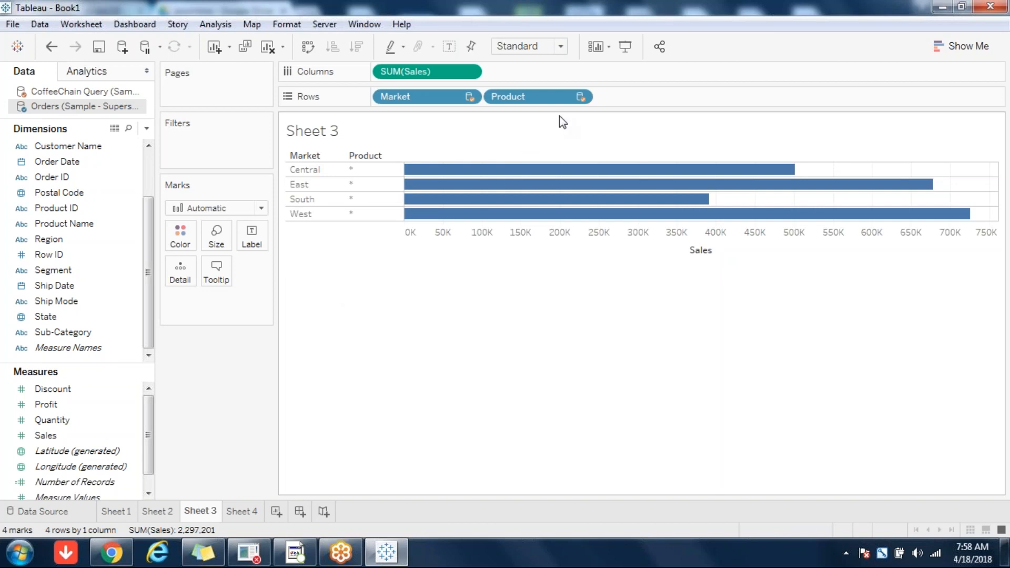
left_click_drag(547, 105, 305, 468)
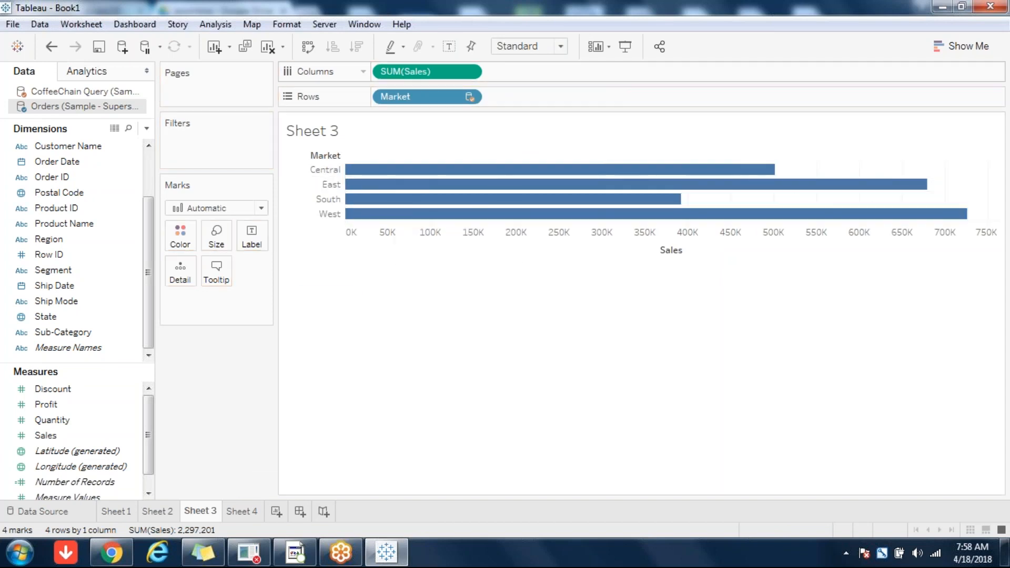
left_click(449, 47)
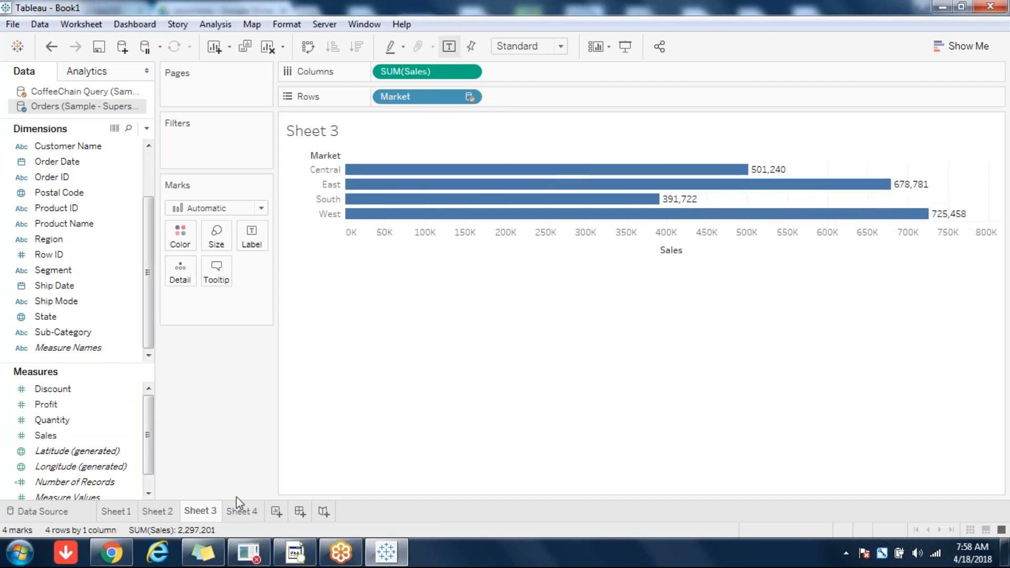
- On Sheet 4, build a horizontal bar chart of Superstore Sales by Region and show its mark labels
left_click(243, 512)
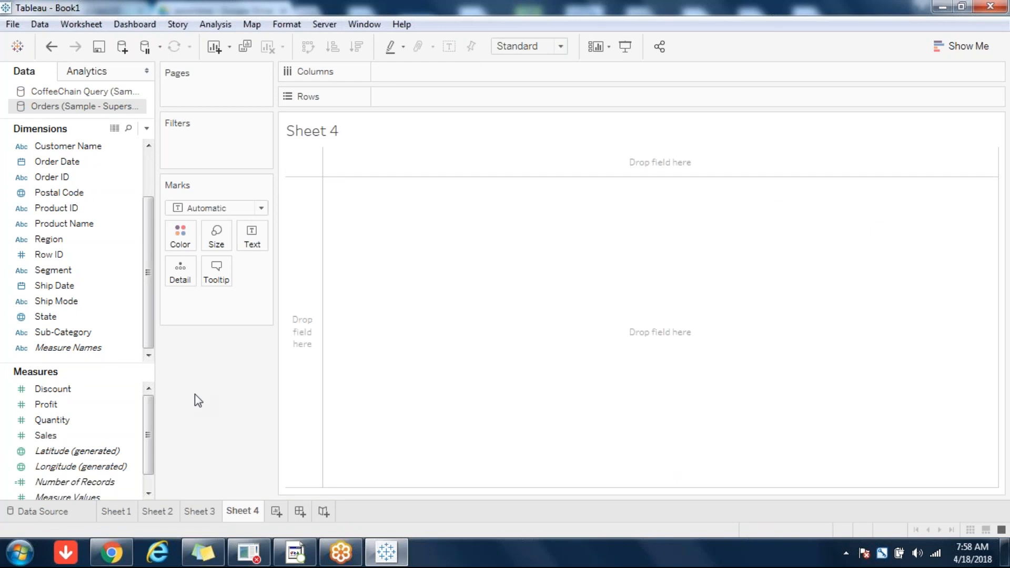
double_click(49, 435)
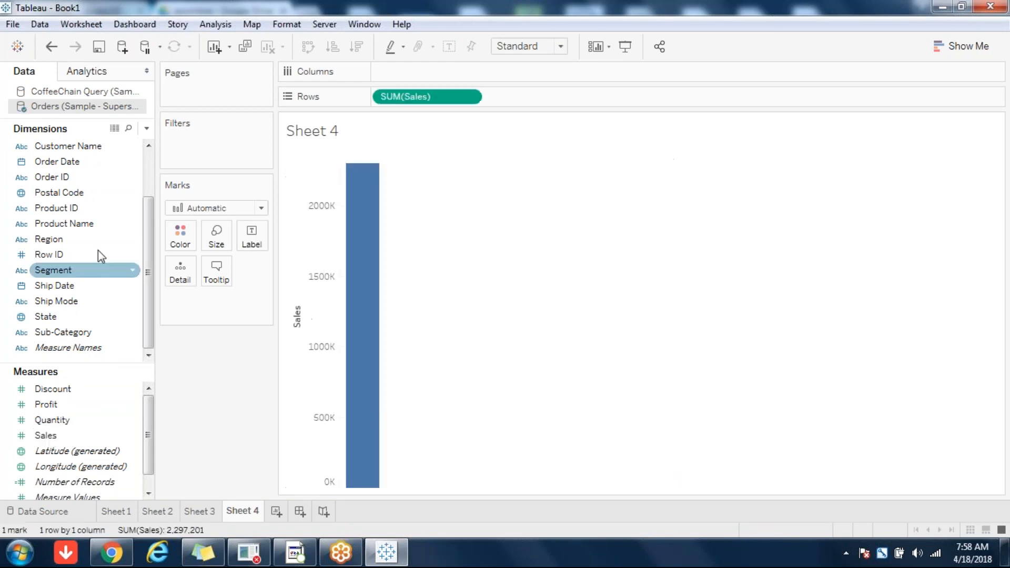
double_click(58, 239)
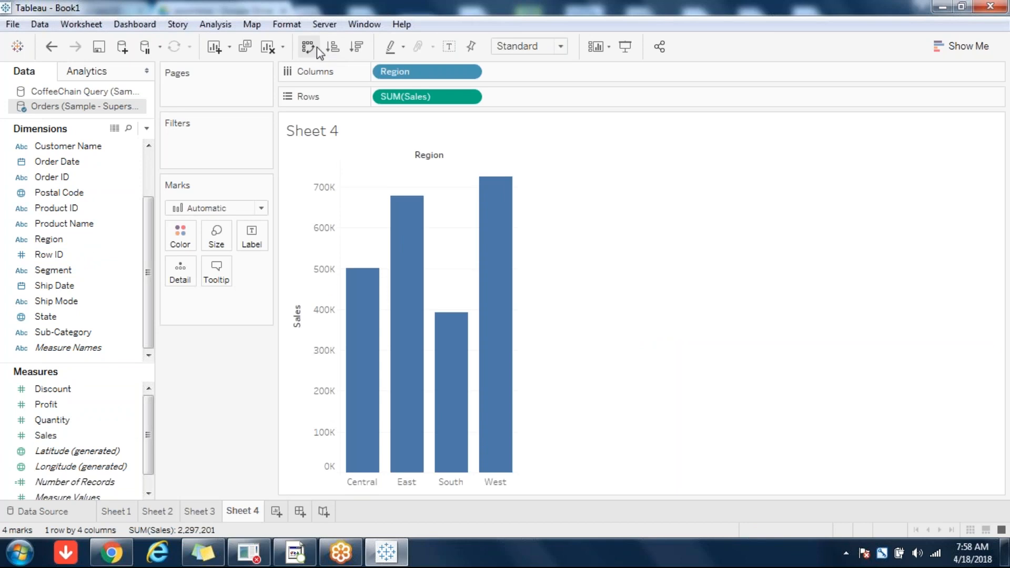
left_click(308, 51)
left_click(450, 49)
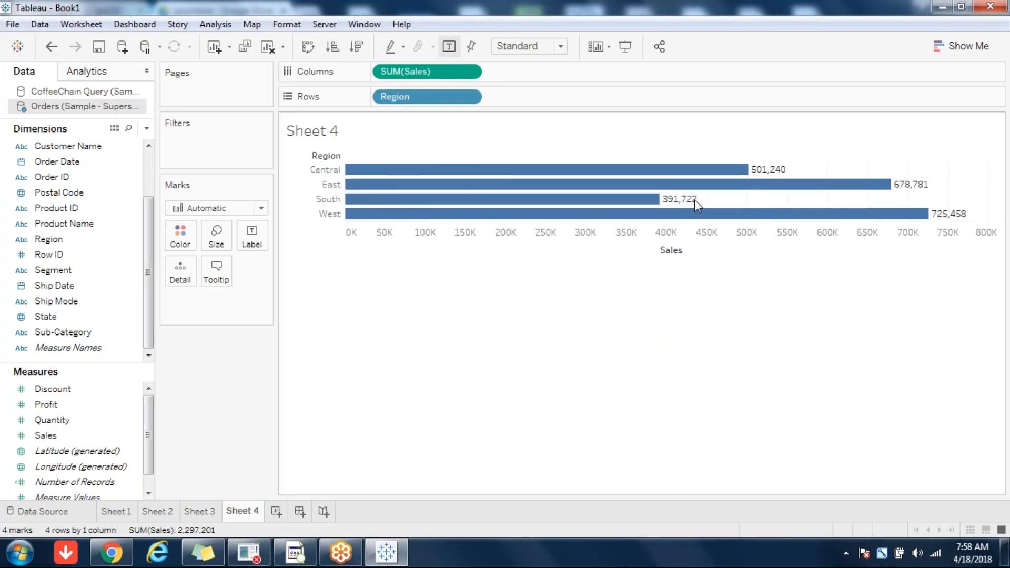
- Compare the regional sales bars with Sheet 3 and turn off Aggregate Measures on Sheet 4
left_click(189, 512)
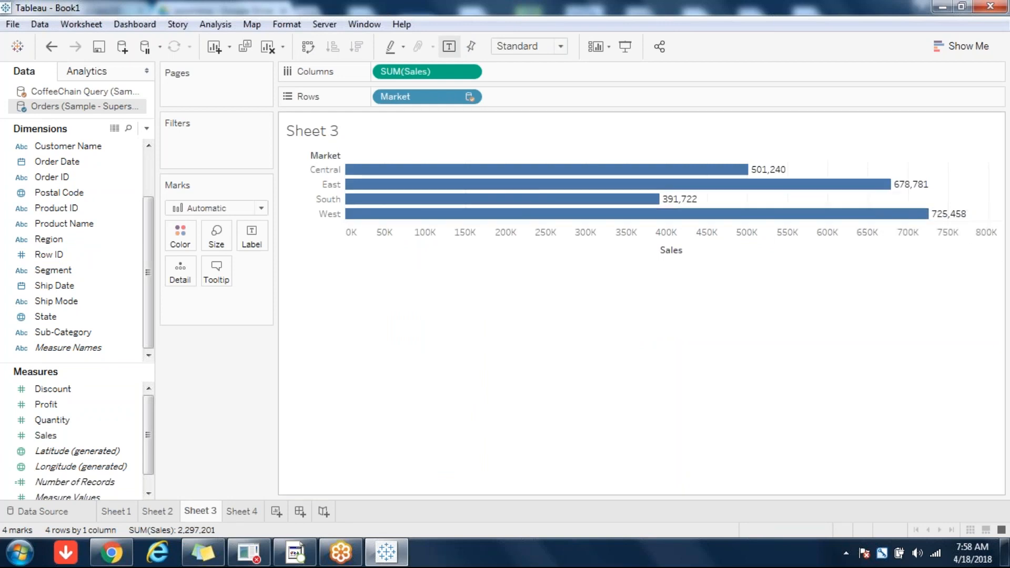
left_click(228, 514)
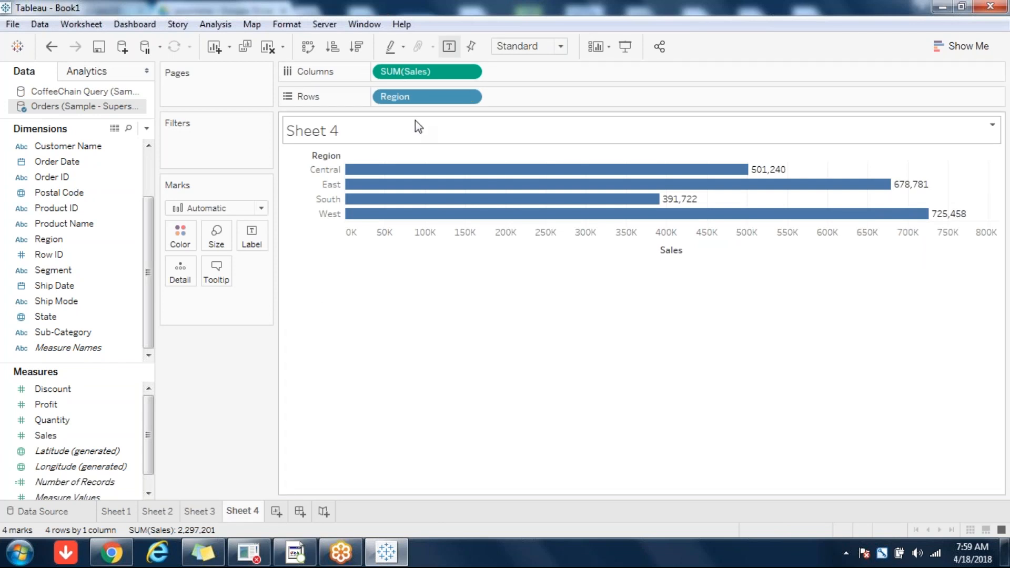
left_click(214, 24)
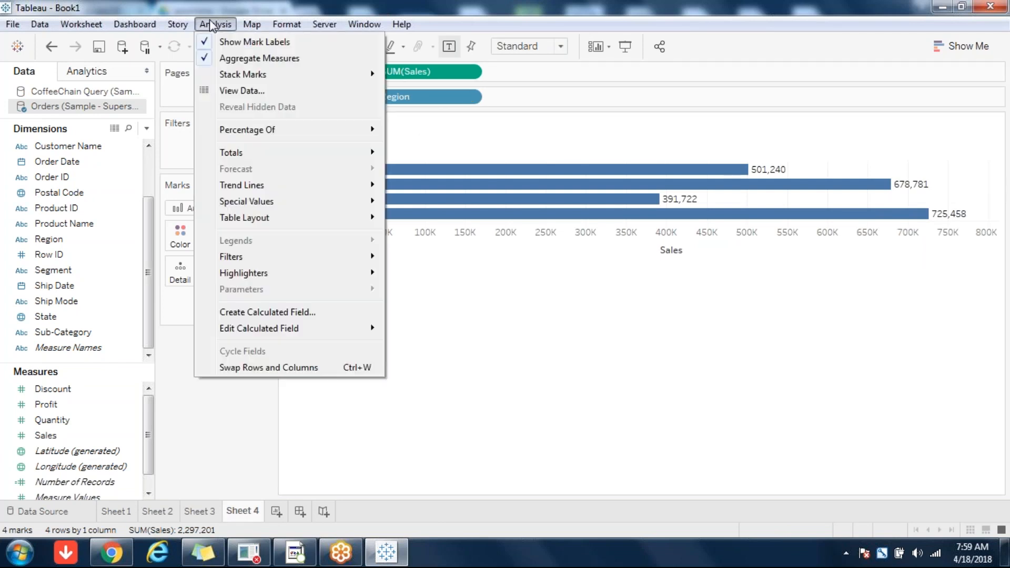
left_click(227, 59)
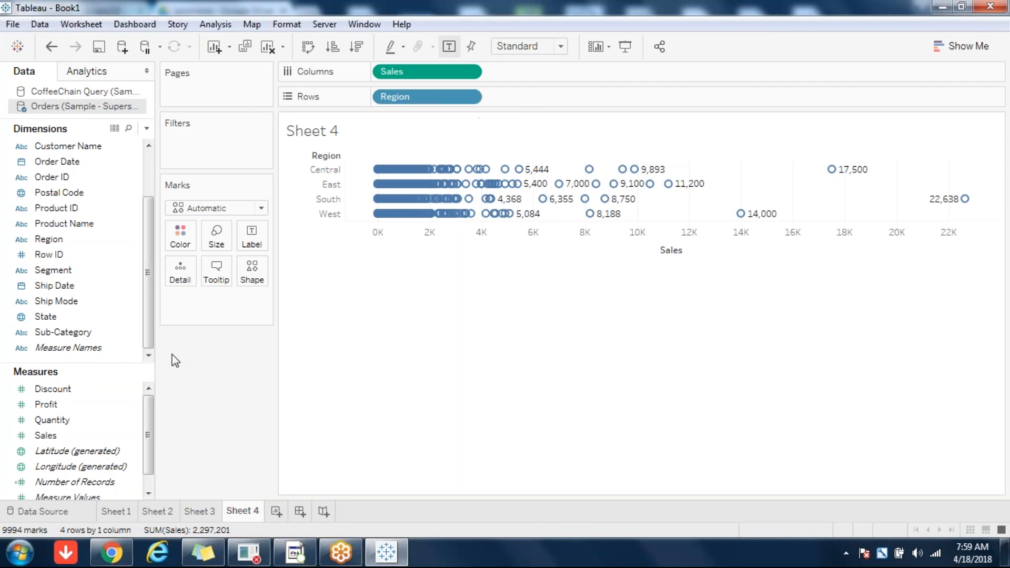
- Examine the default properties offered for Sub-Category and Quantity, including the aggregation options for Quantity
right_click(93, 340)
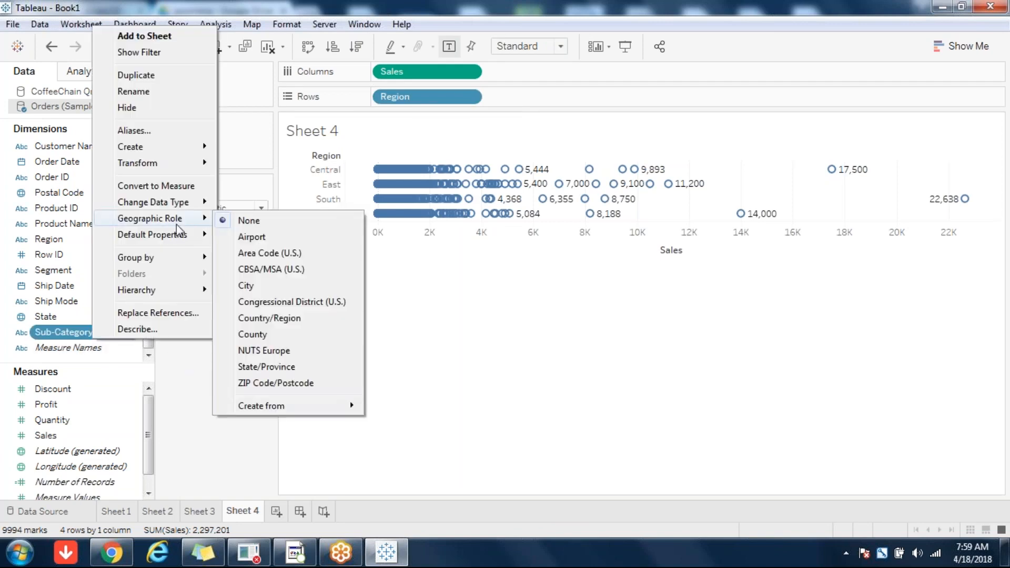
mouse_move(166, 235)
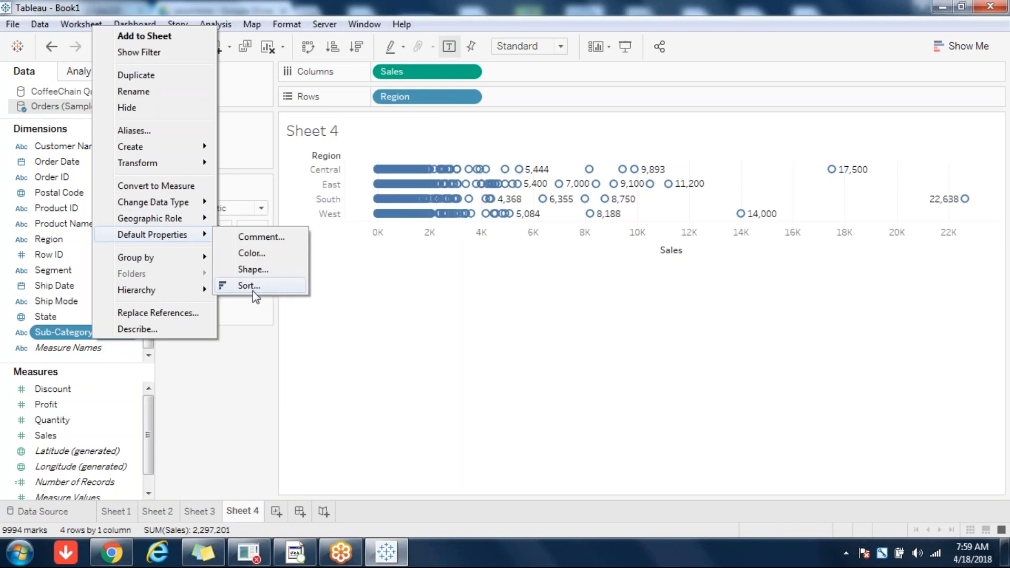
right_click(59, 420)
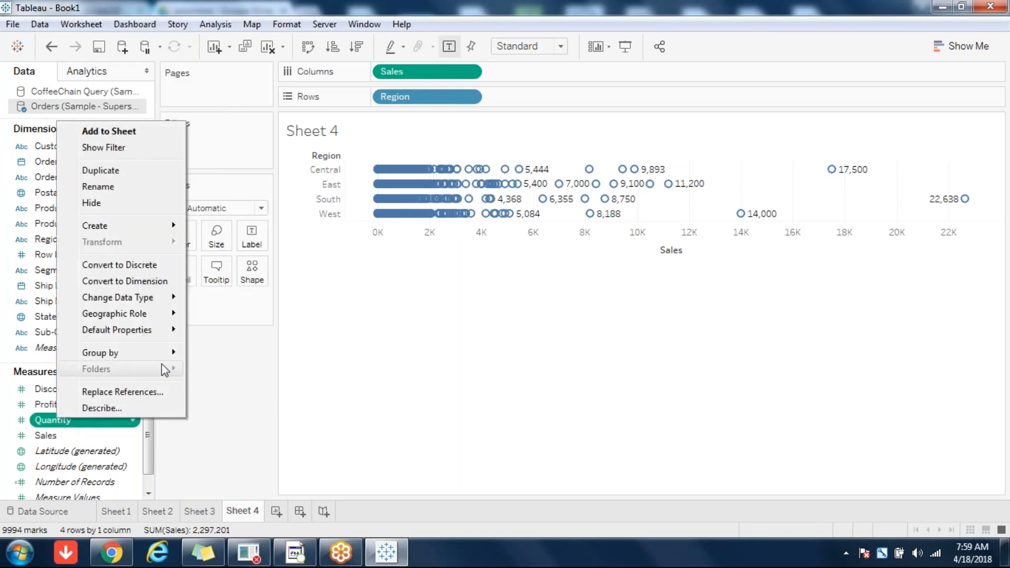
mouse_move(135, 332)
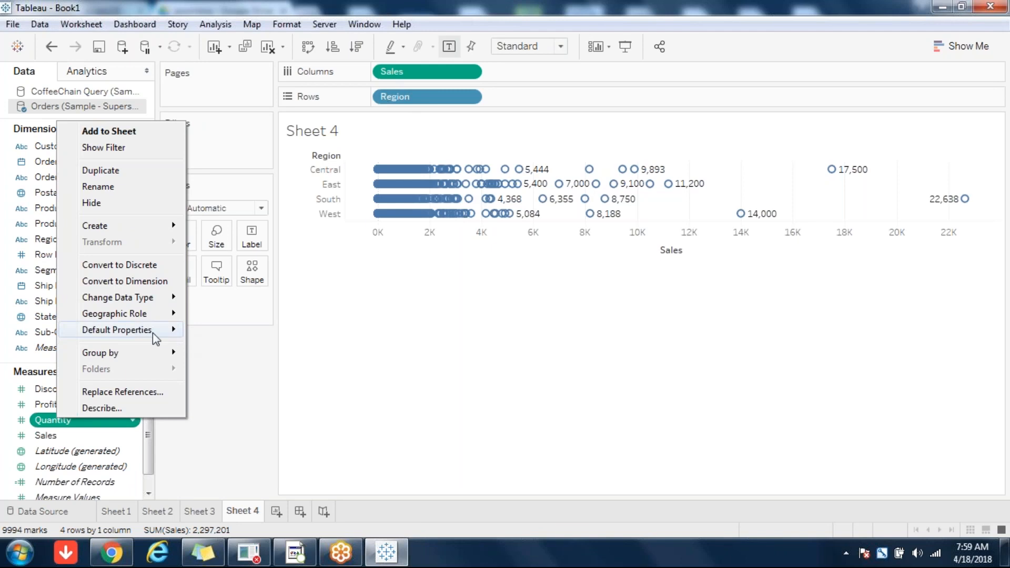
mouse_move(235, 383)
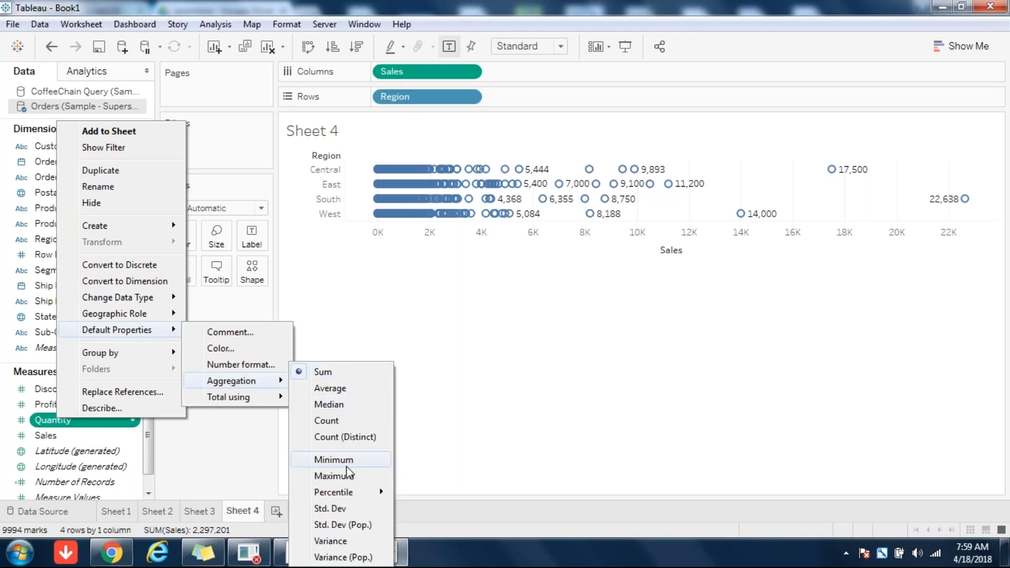
left_click(553, 432)
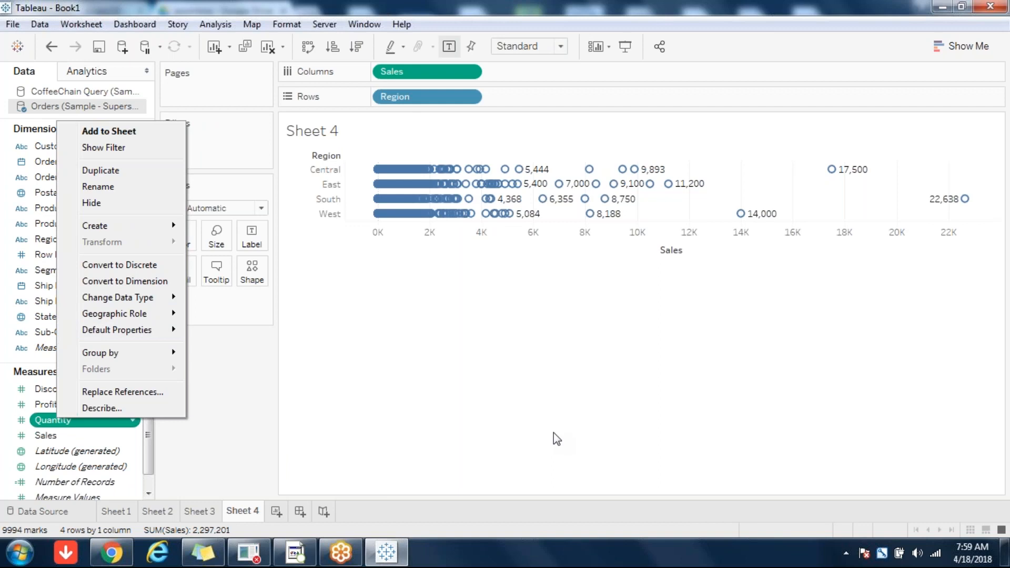
mouse_move(170, 331)
mouse_move(273, 384)
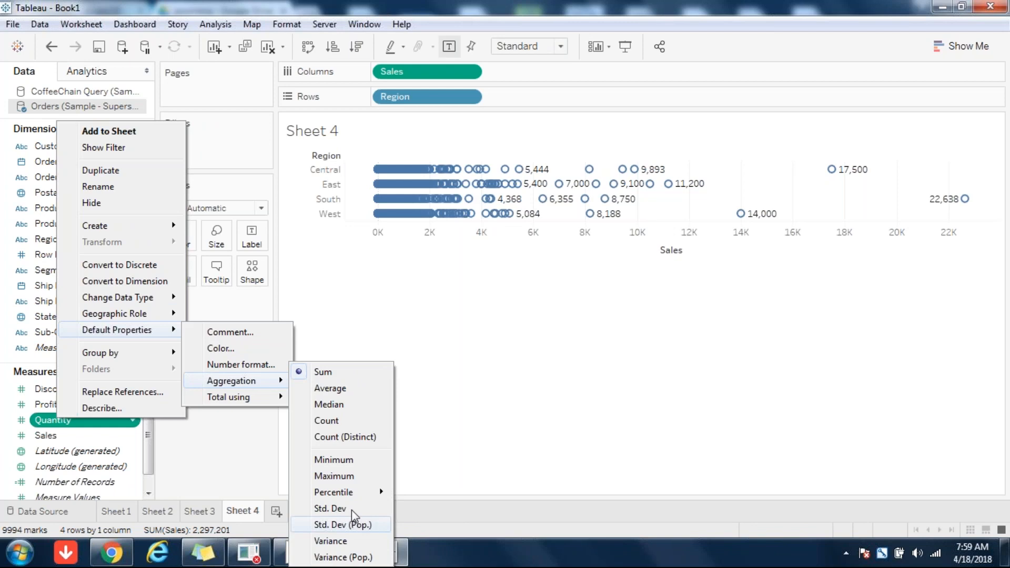
left_click(569, 396)
- Inspect the individual disaggregated sales marks for the Central, East, South and West regions
left_click(215, 24)
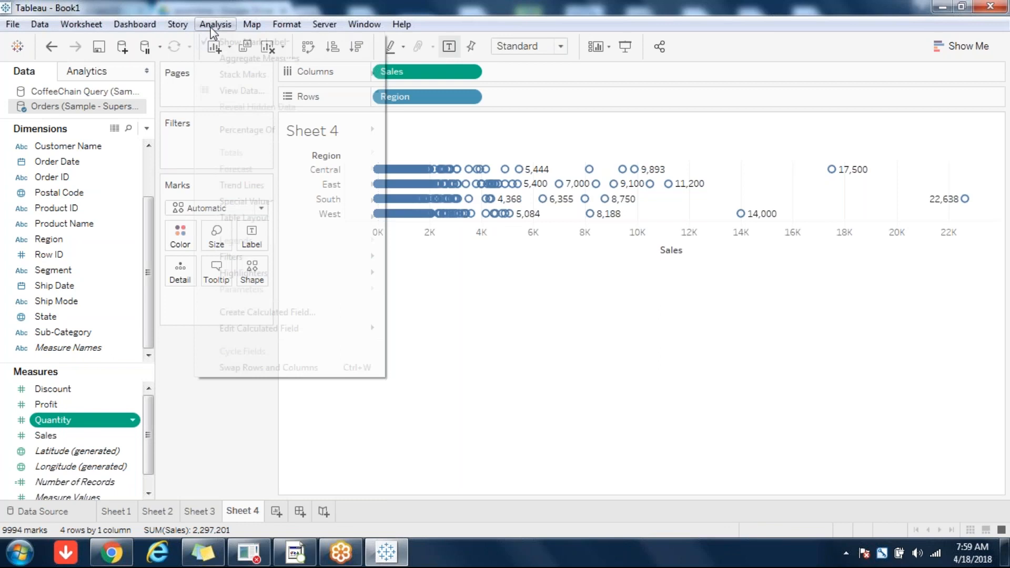
left_click(458, 335)
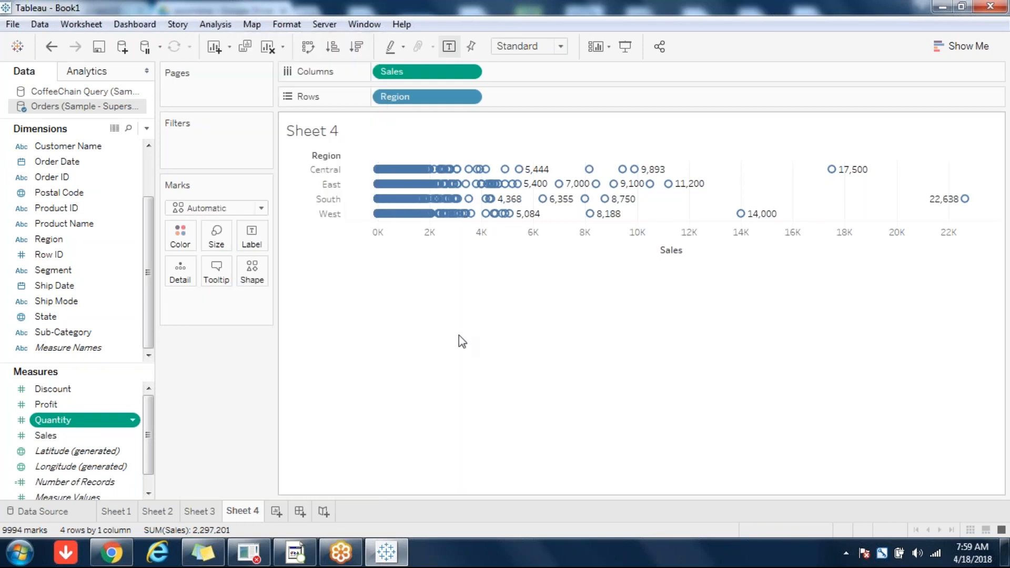
mouse_move(403, 195)
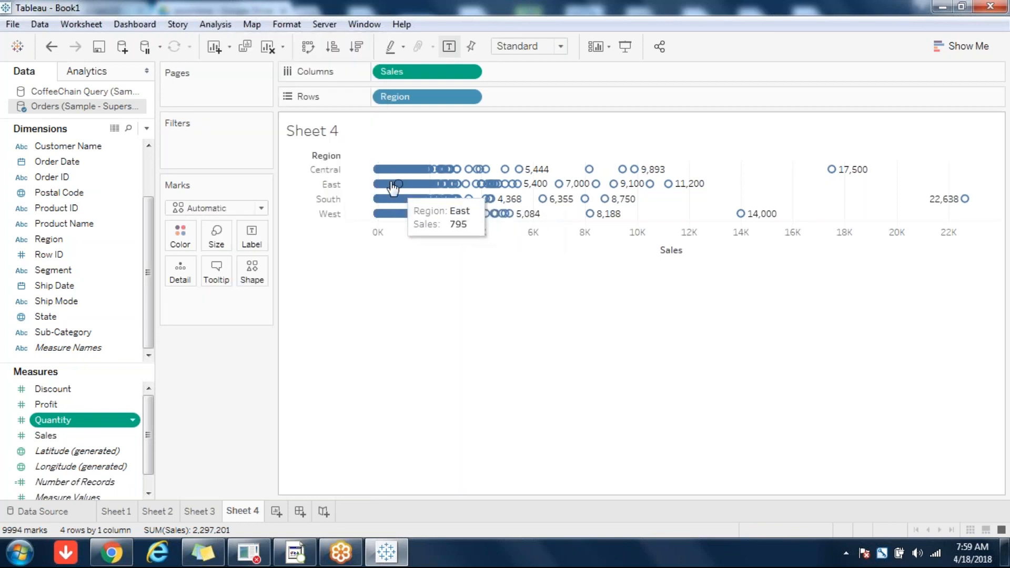
mouse_move(378, 172)
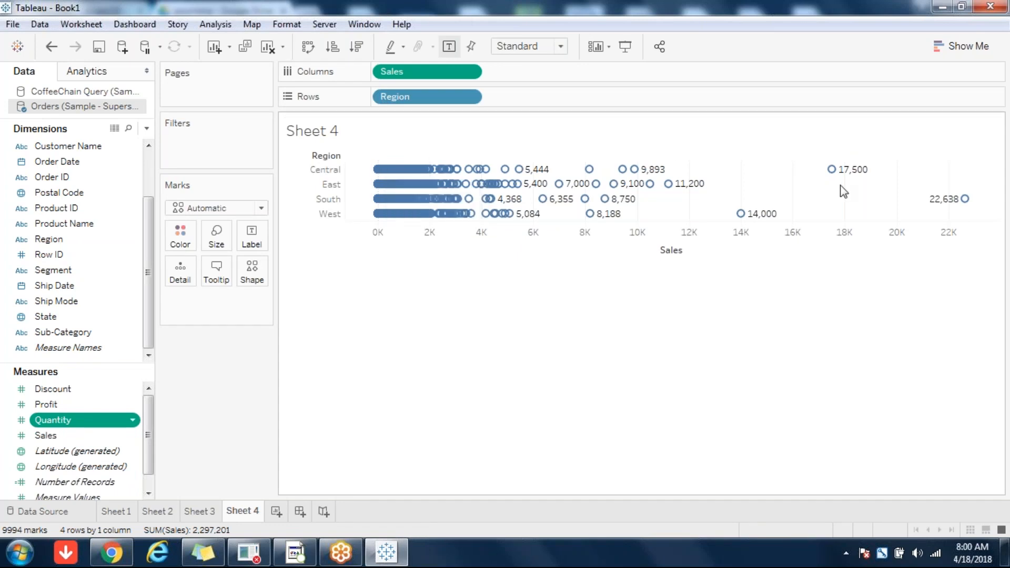
mouse_move(834, 175)
mouse_move(432, 189)
mouse_move(410, 170)
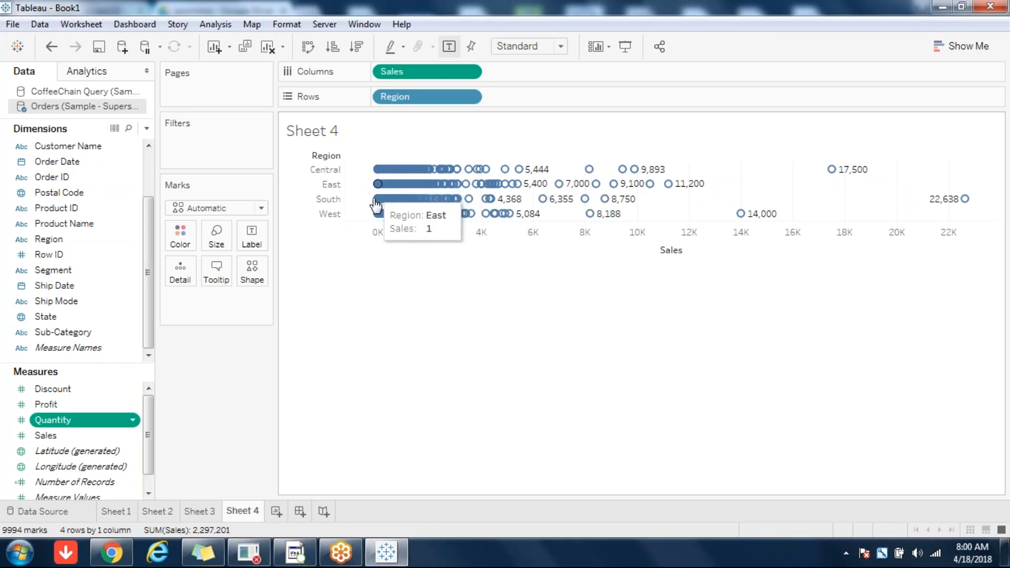
mouse_move(378, 214)
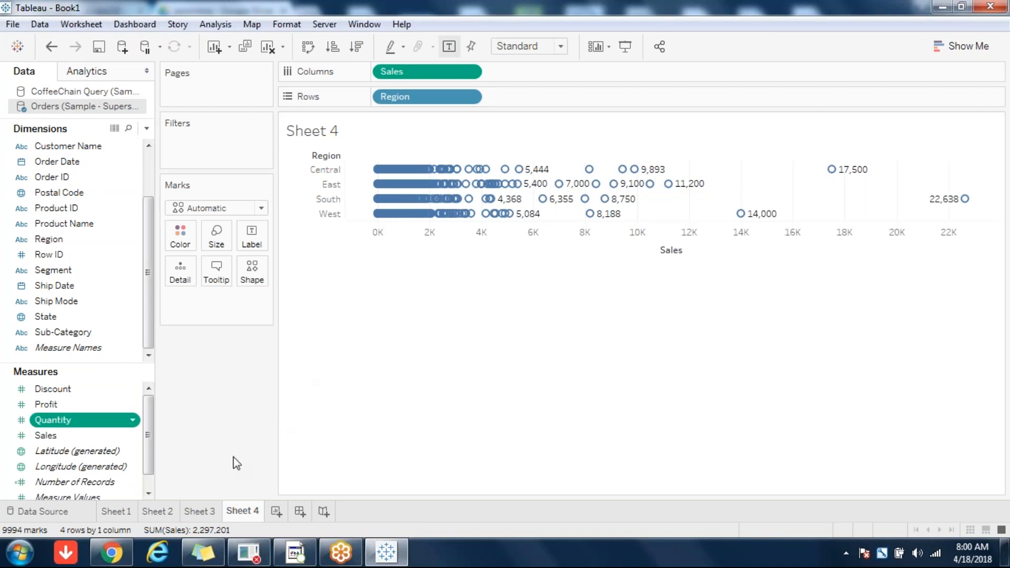
- Turn off Aggregate Measures for the Market sales chart on Sheet 3
left_click(200, 511)
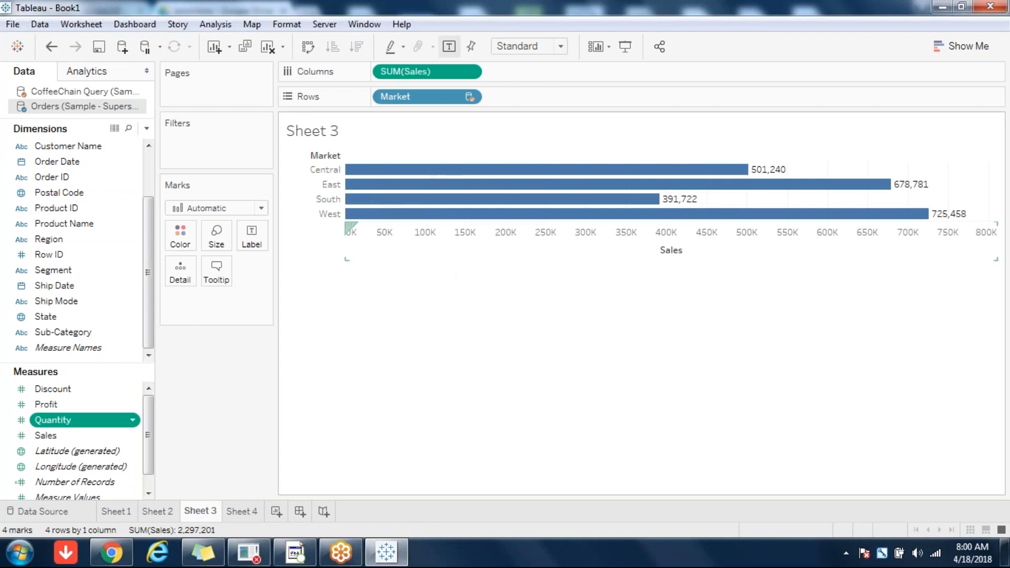
left_click(213, 24)
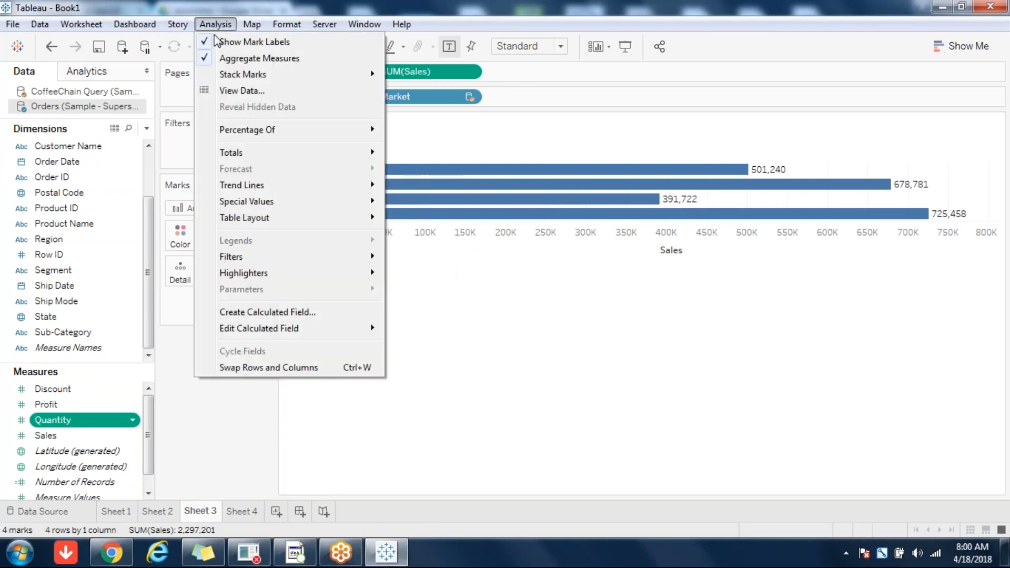
left_click(233, 61)
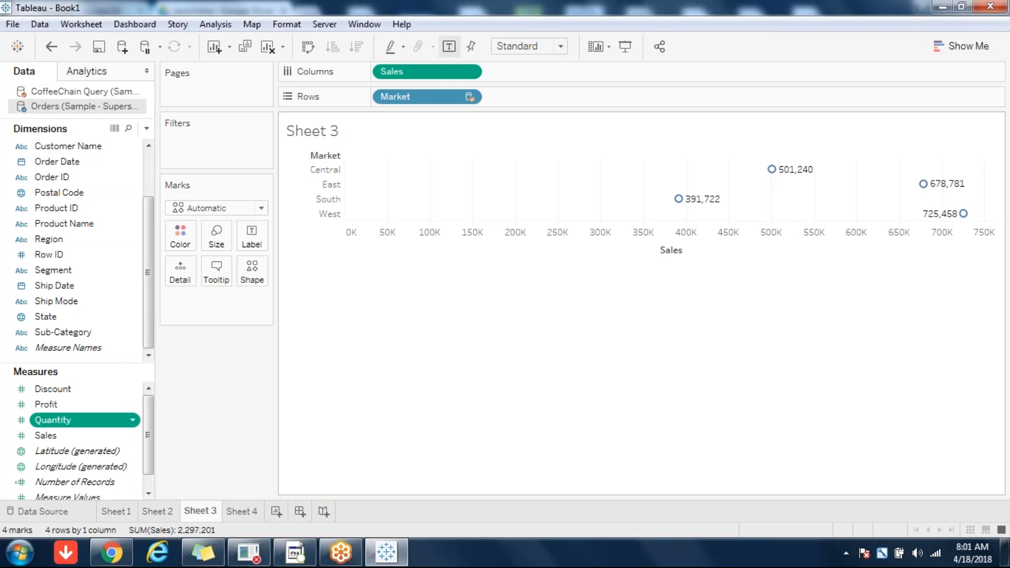
- Compare the disaggregated chart with Sheet 4 and set the mark type on Sheet 3 to Bar
left_click(249, 513)
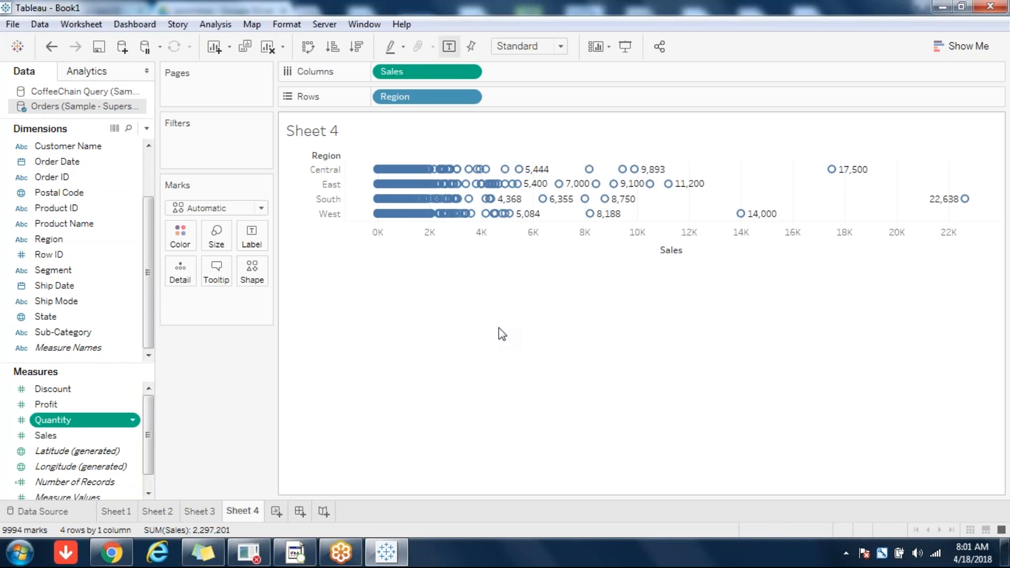
left_click(203, 513)
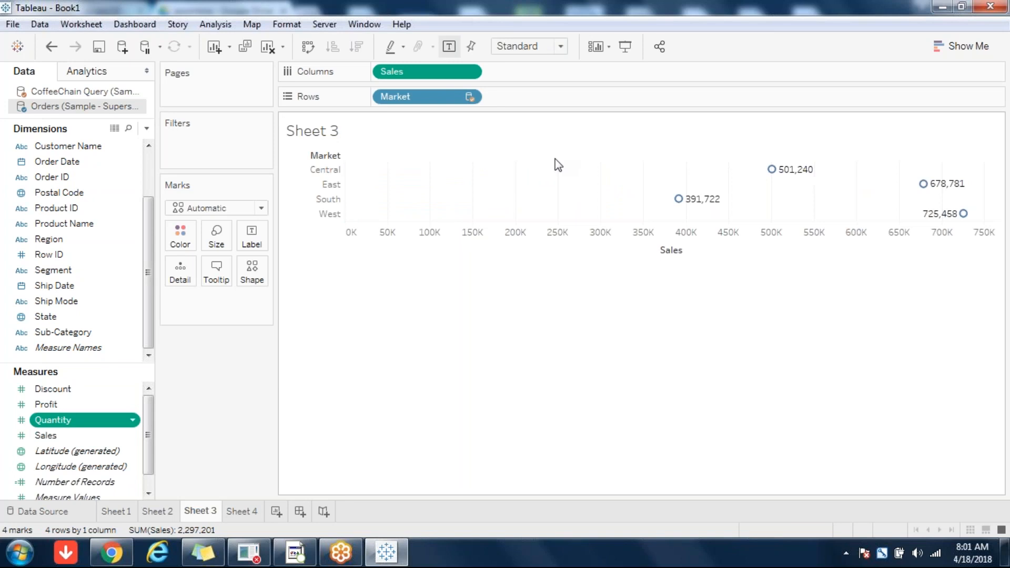
left_click(225, 210)
left_click(209, 237)
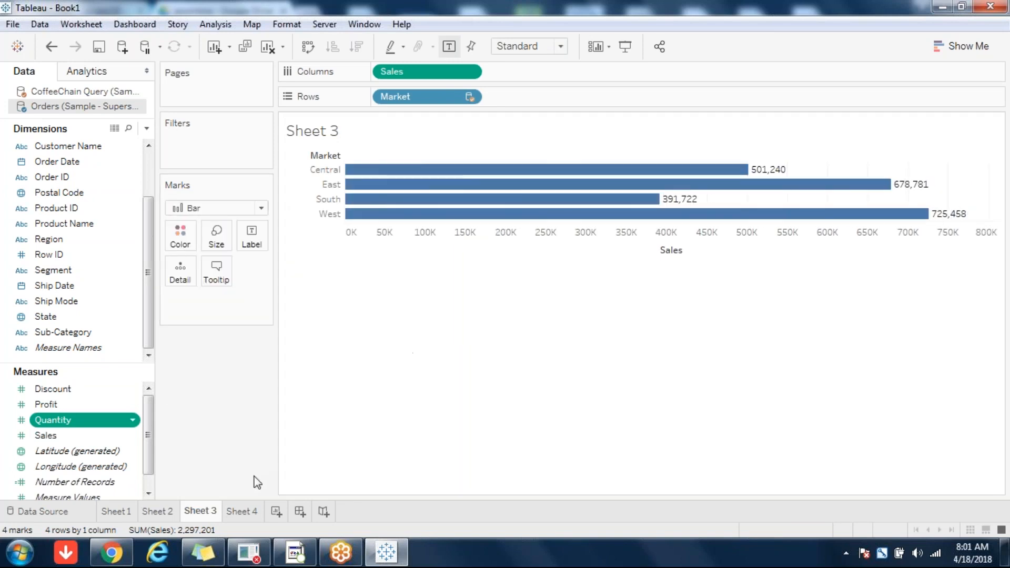
- On Sheet 4, start a calculated field from Superstore Profit that divides it by SUM of Sales from CoffeeChain Query
left_click(242, 512)
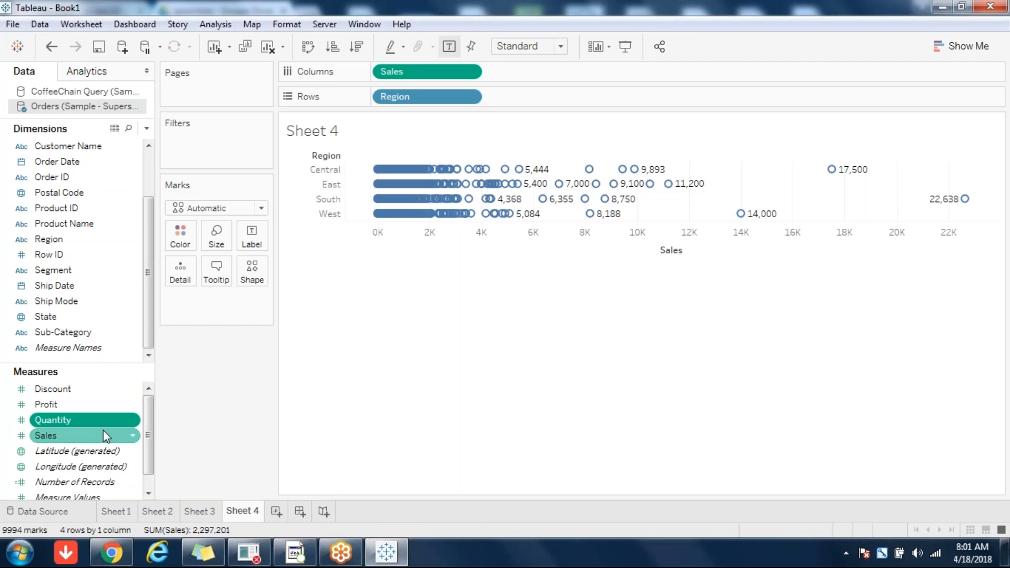
left_click(79, 405)
right_click(79, 405)
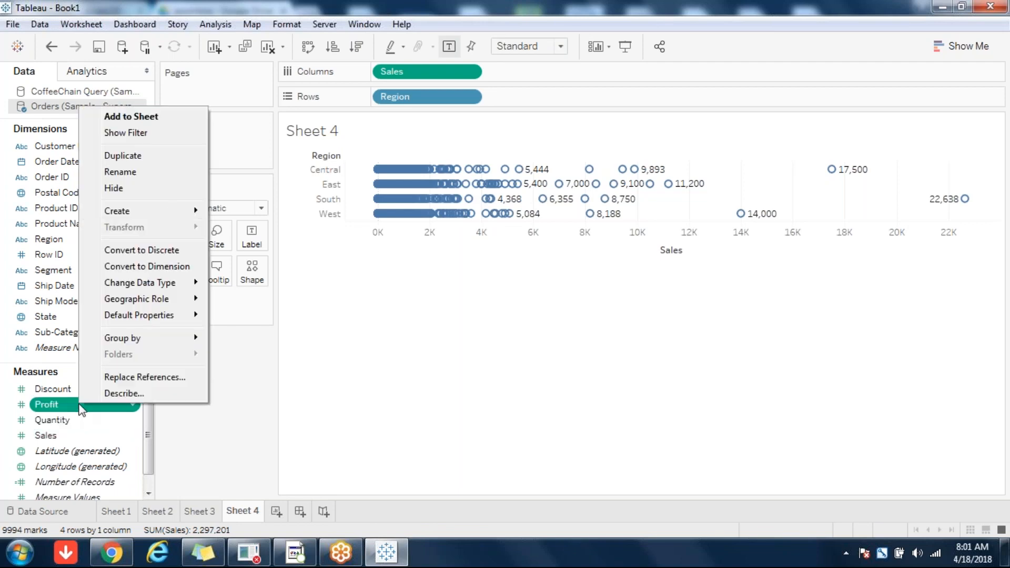
mouse_move(171, 210)
left_click(249, 213)
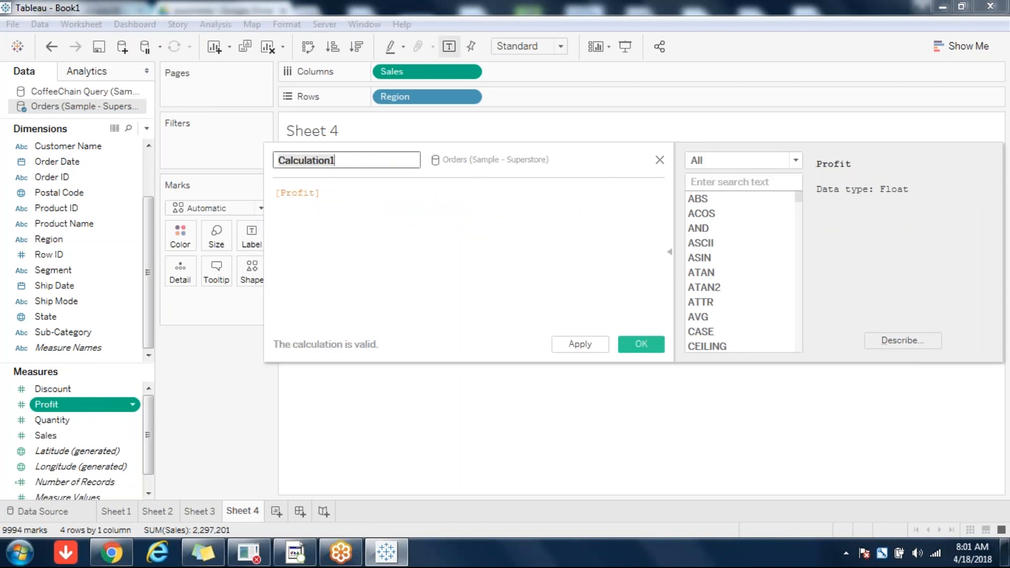
left_click(338, 198)
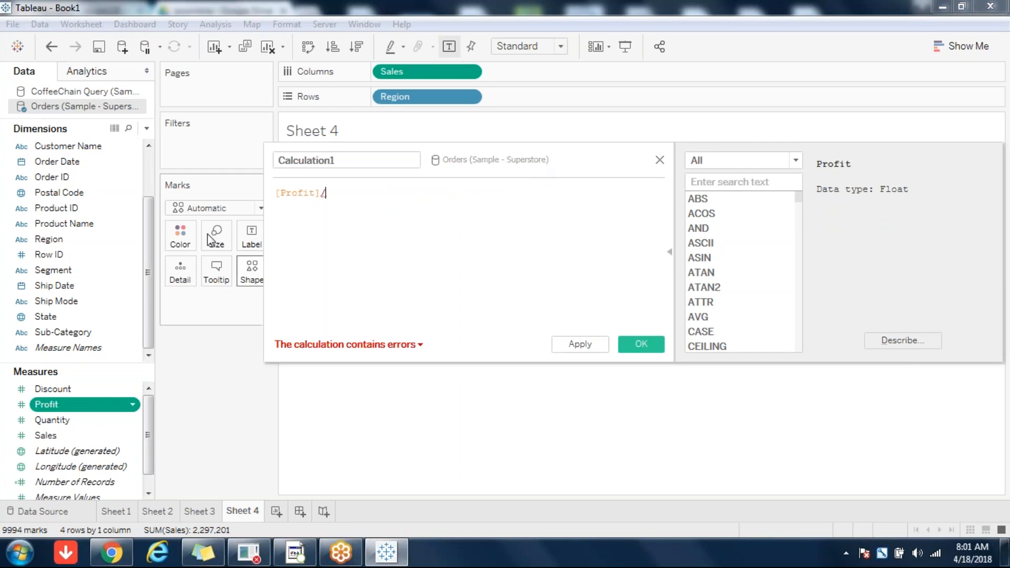
left_click(67, 93)
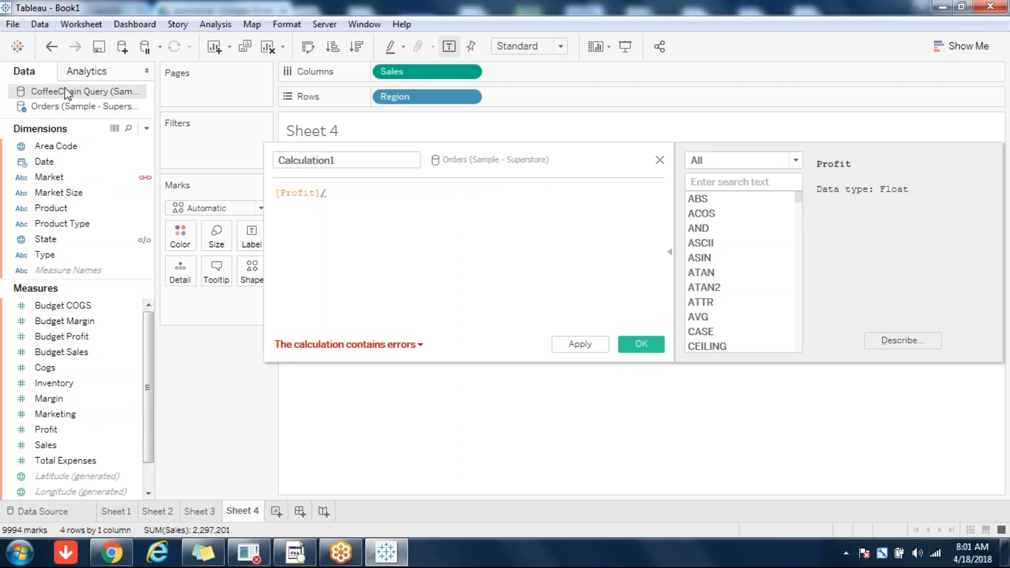
left_click_drag(51, 446, 368, 221)
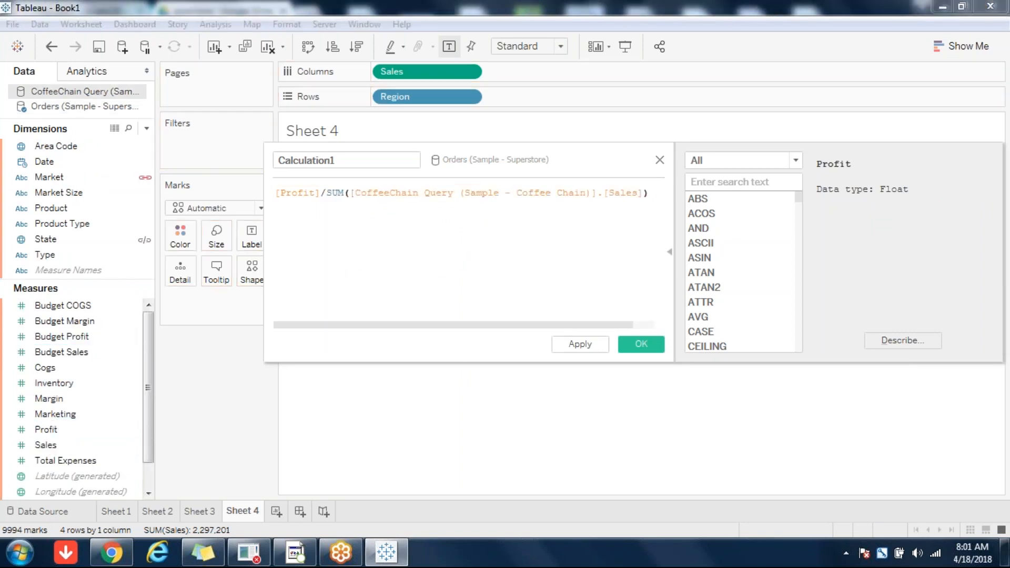
- Remove the SUM aggregation around CoffeeChain Sales in the Calculation1 formula and read the calculation's error details
left_click(335, 193)
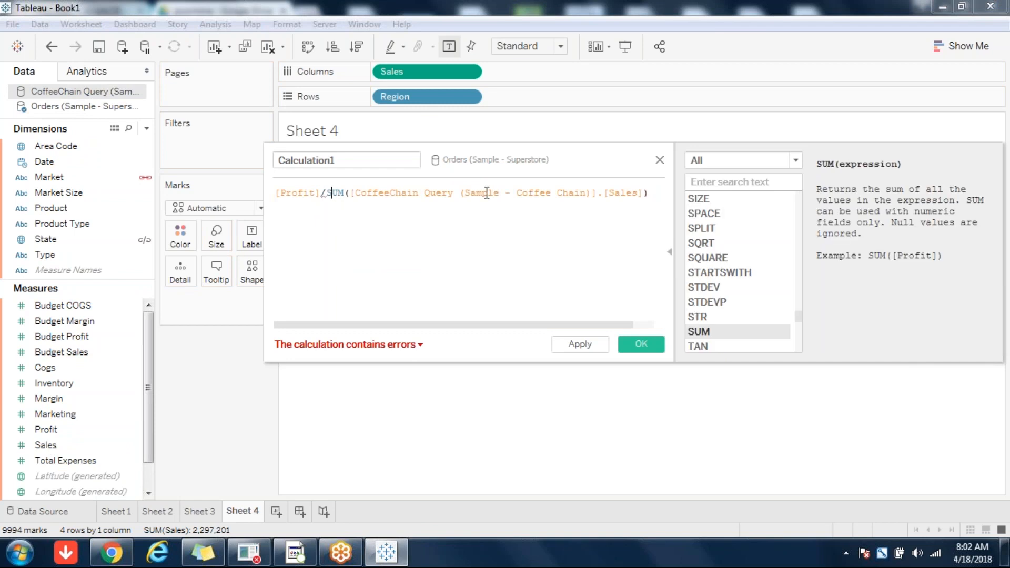
left_click(649, 193)
left_click(333, 190)
left_click(287, 191)
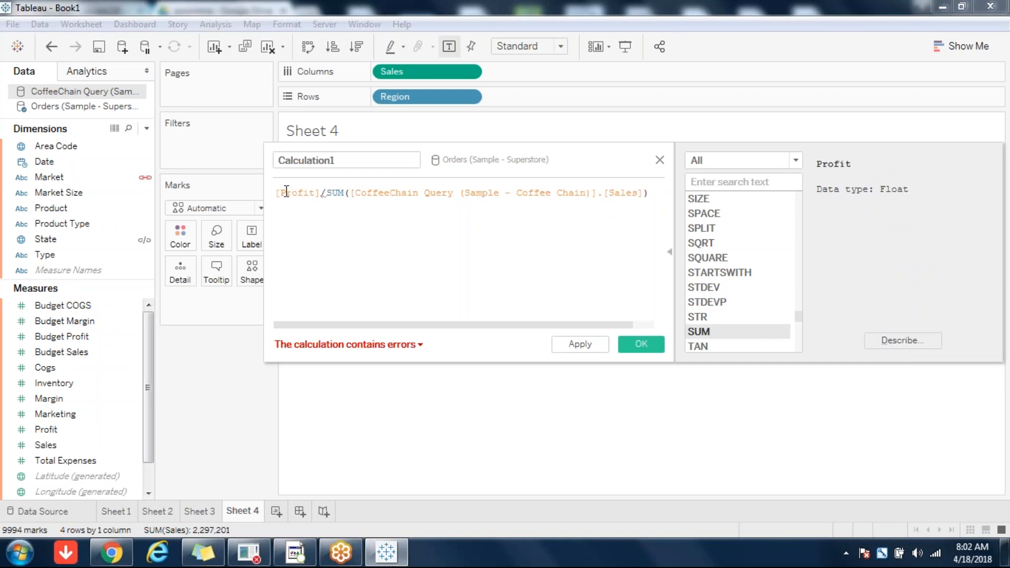
key("End")
double_click(337, 192)
key("BackSpace")
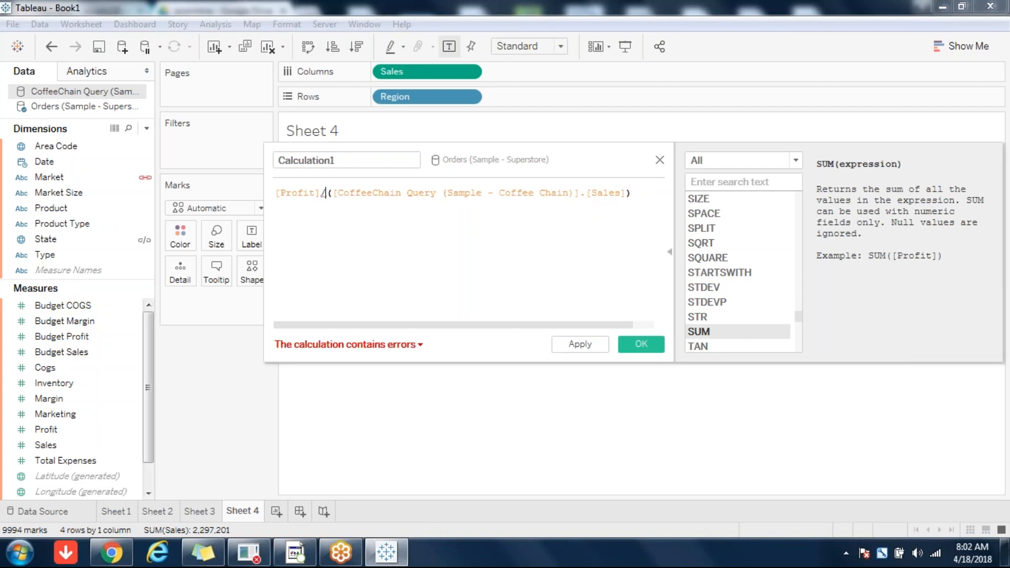
left_click(419, 345)
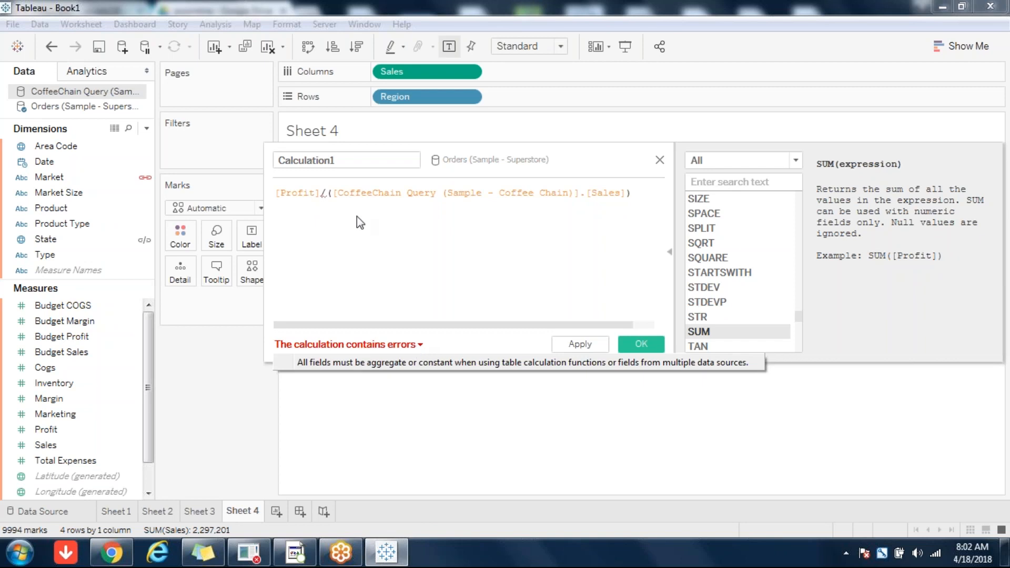
left_click(347, 203)
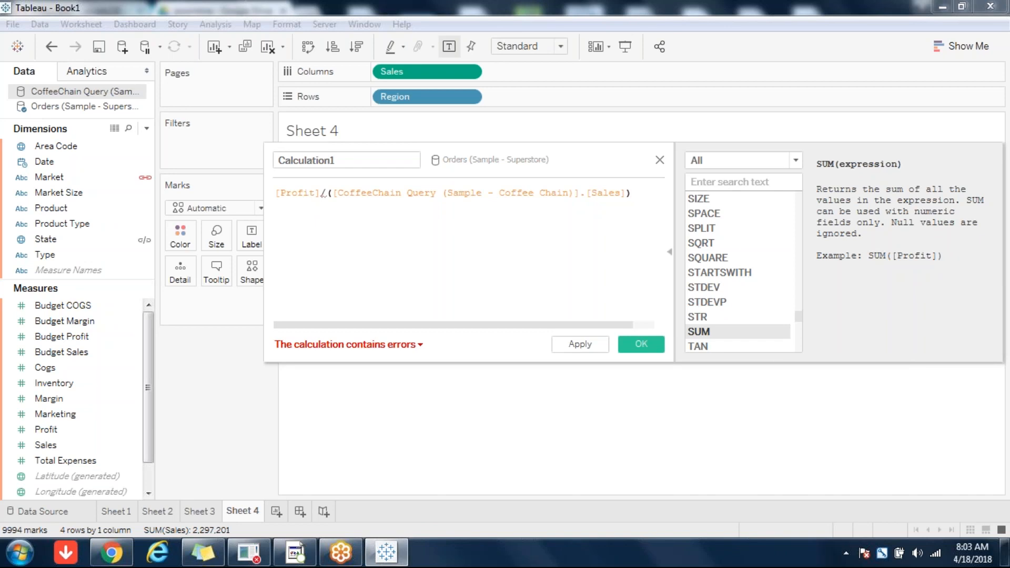
- Rewrite the formula as SUM of Profit divided by SUM of CoffeeChain Sales on a second line, and close the editor without saving
left_click(277, 194)
type("SUM(")
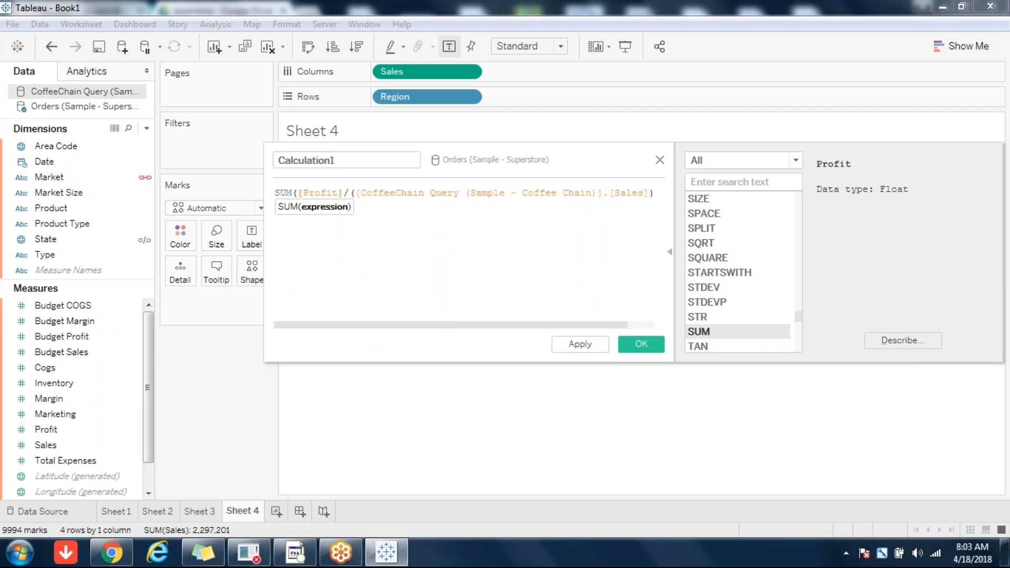
left_click(345, 194)
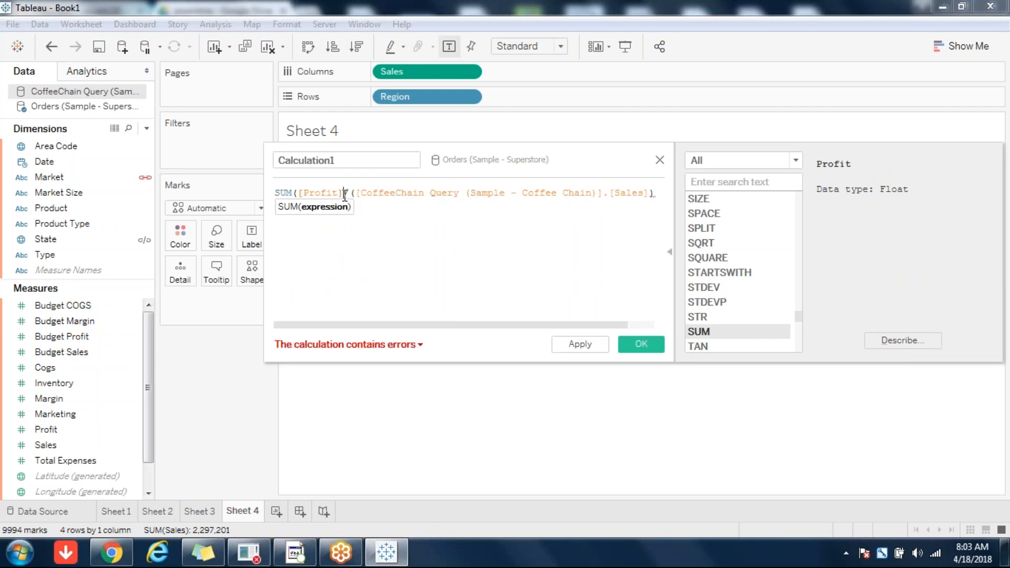
type(")/")
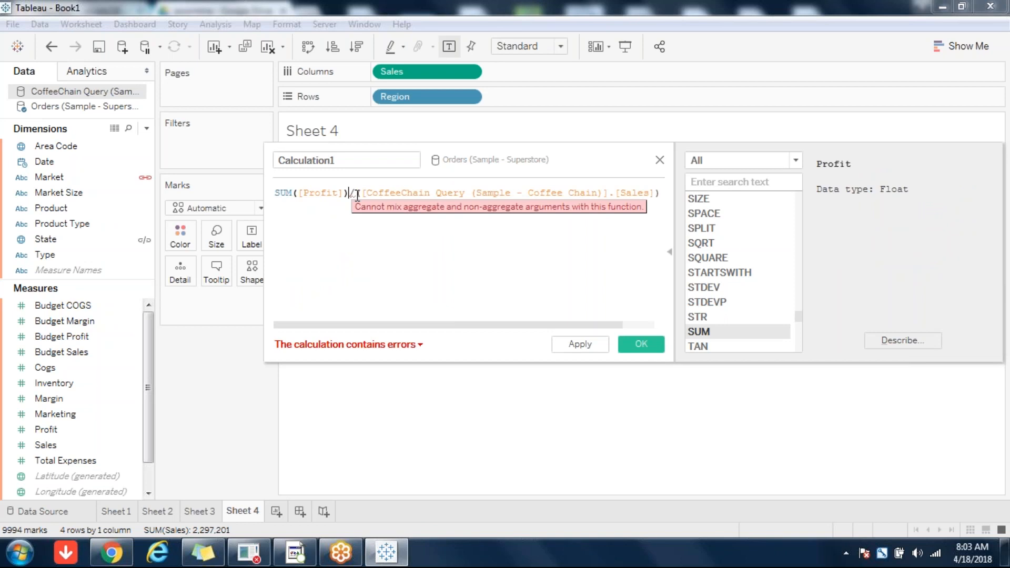
type("SUM(")
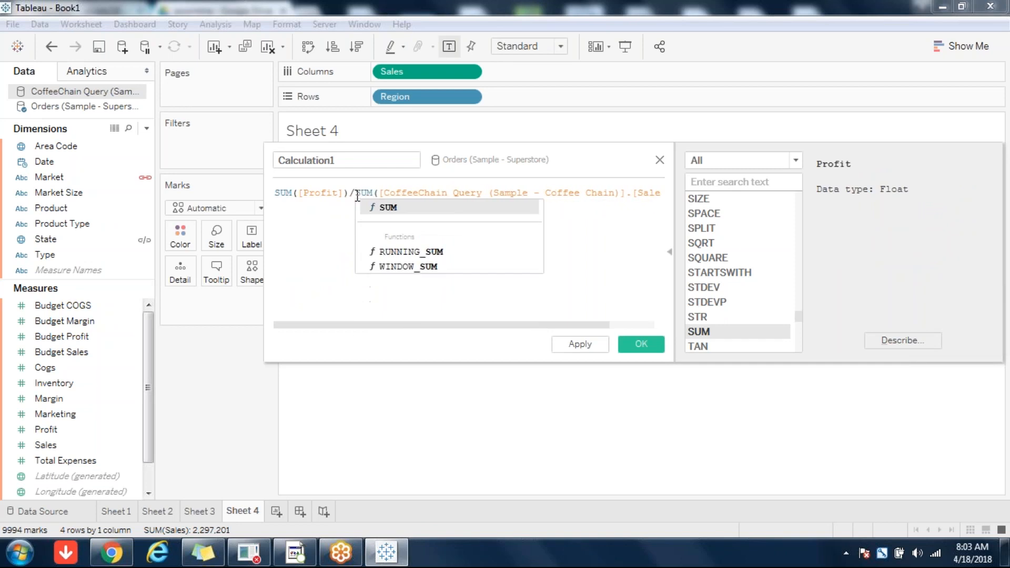
key("End")
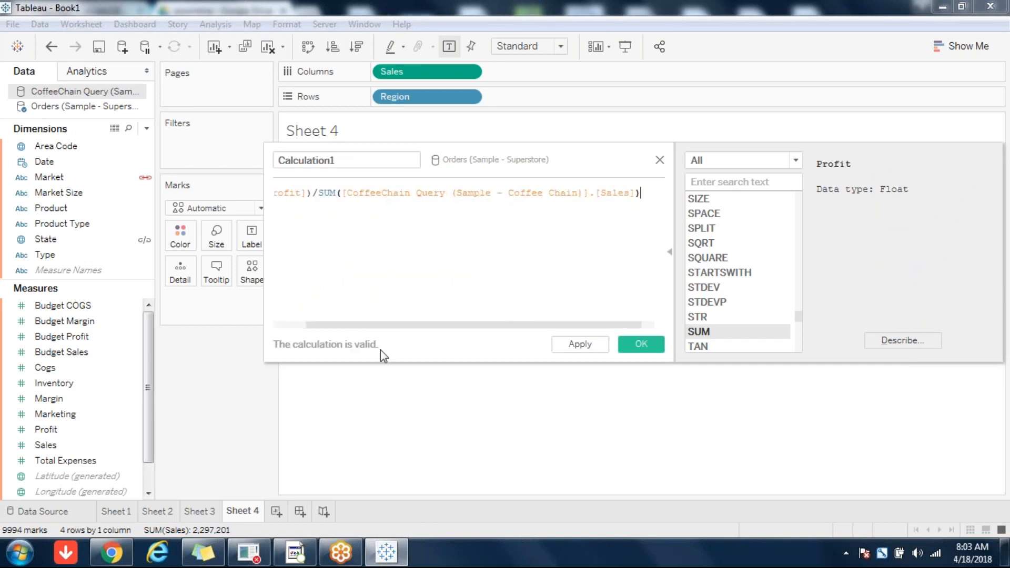
left_click(322, 194)
key("Return")
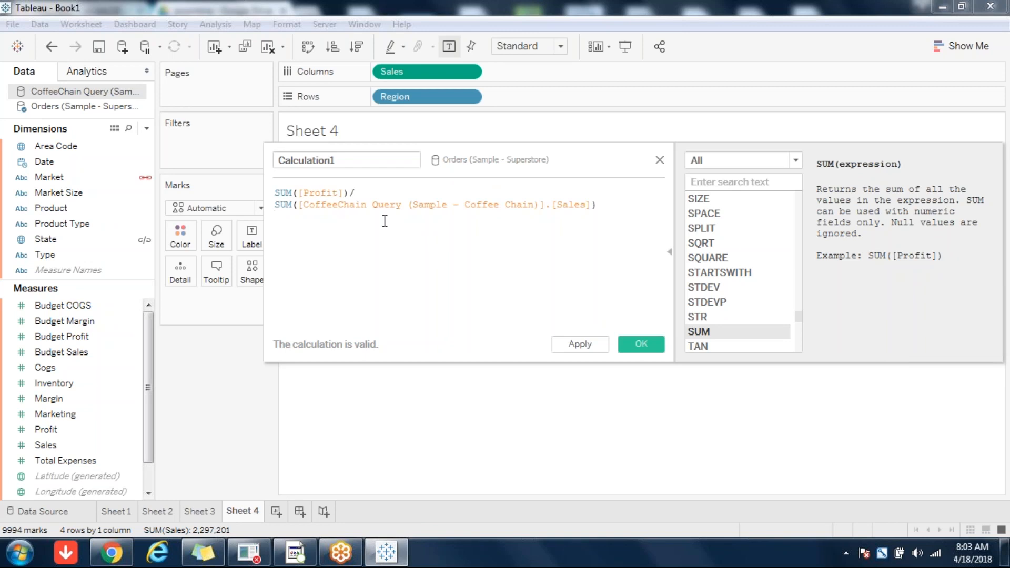
left_click(659, 161)
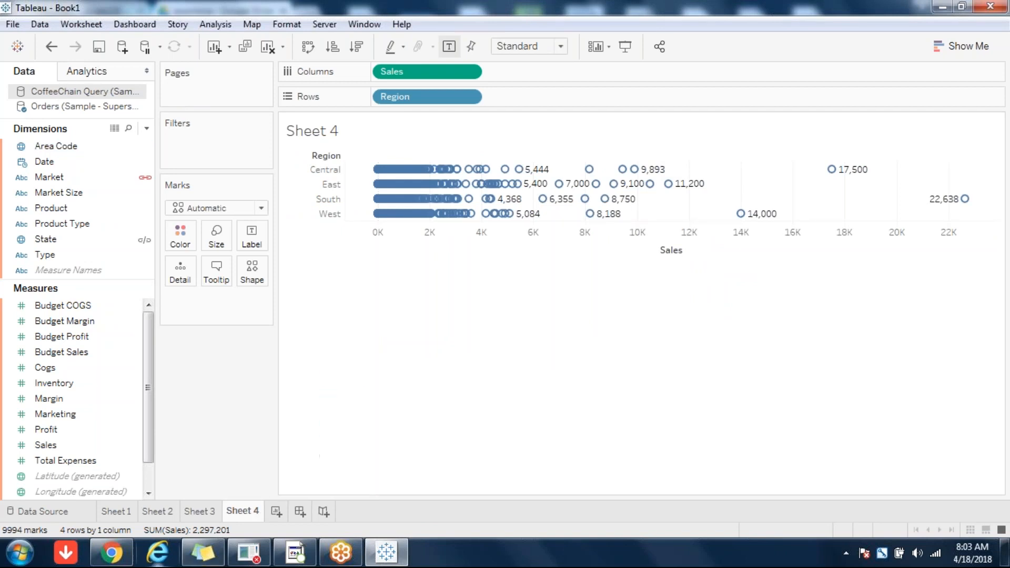
- Add the Sample - Superstore Excel file as a second connection to the CoffeeChain data source and join its Orders sheet to CoffeeChain Query
left_click(36, 514)
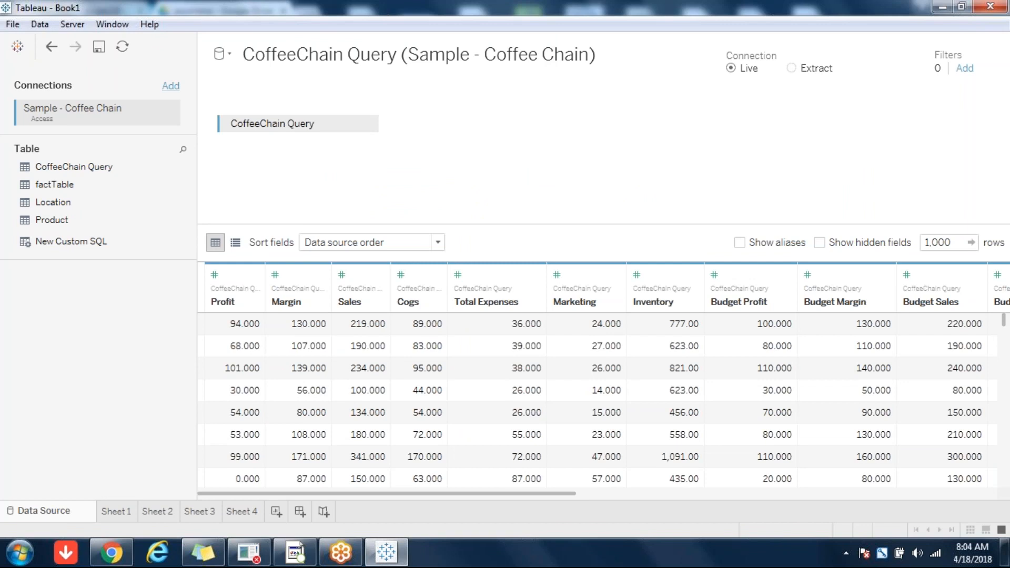
left_click(170, 86)
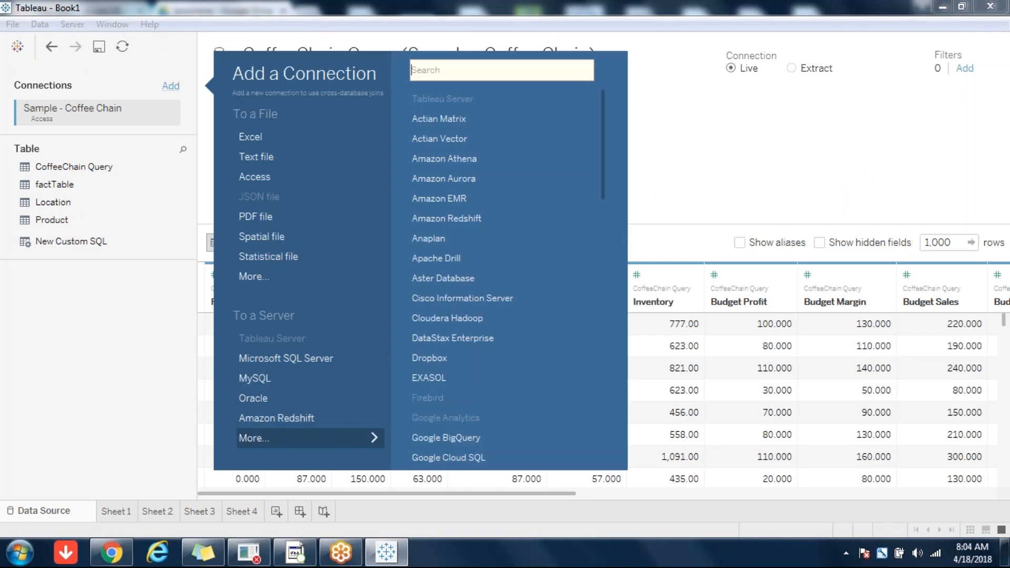
left_click(257, 143)
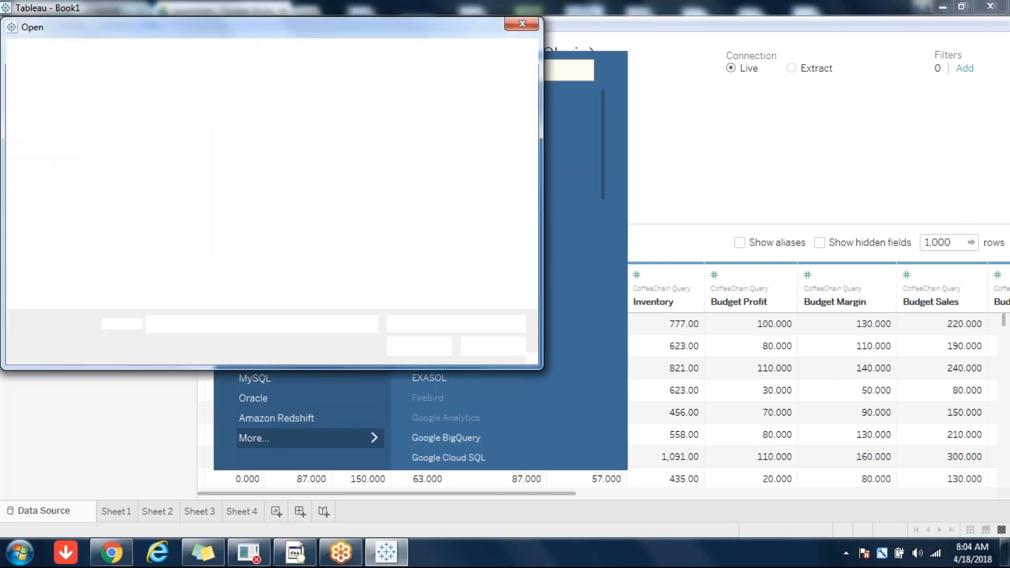
left_click(214, 161)
double_click(213, 159)
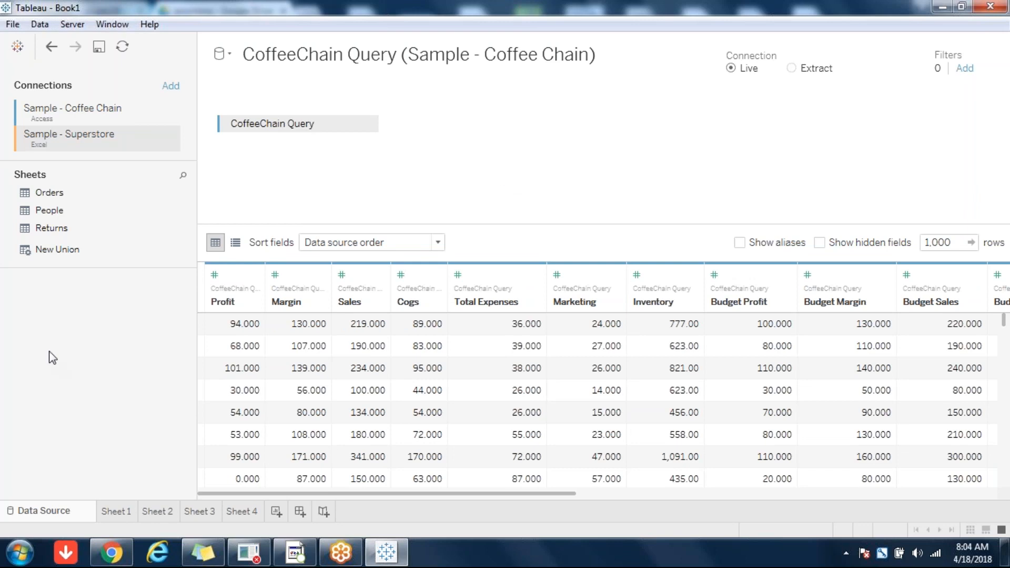
left_click_drag(57, 194, 490, 166)
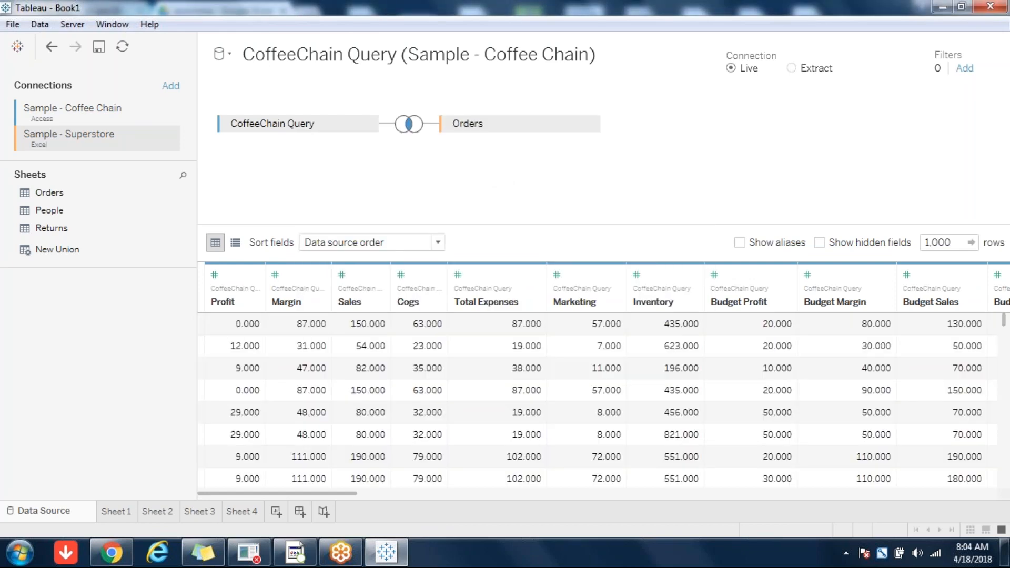
- Examine the join type and join clause between CoffeeChain Query and Orders
left_click(414, 128)
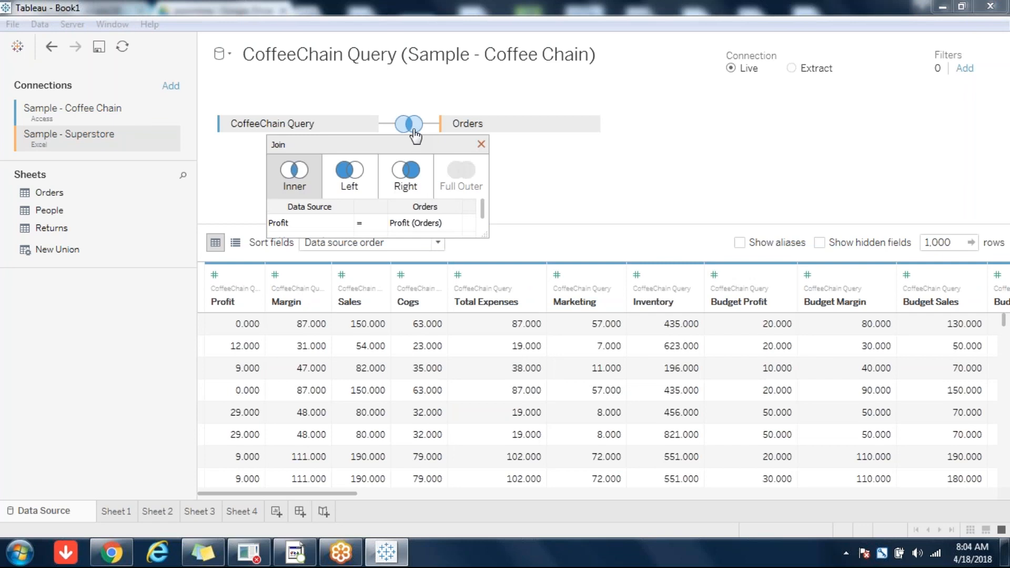
left_click(481, 144)
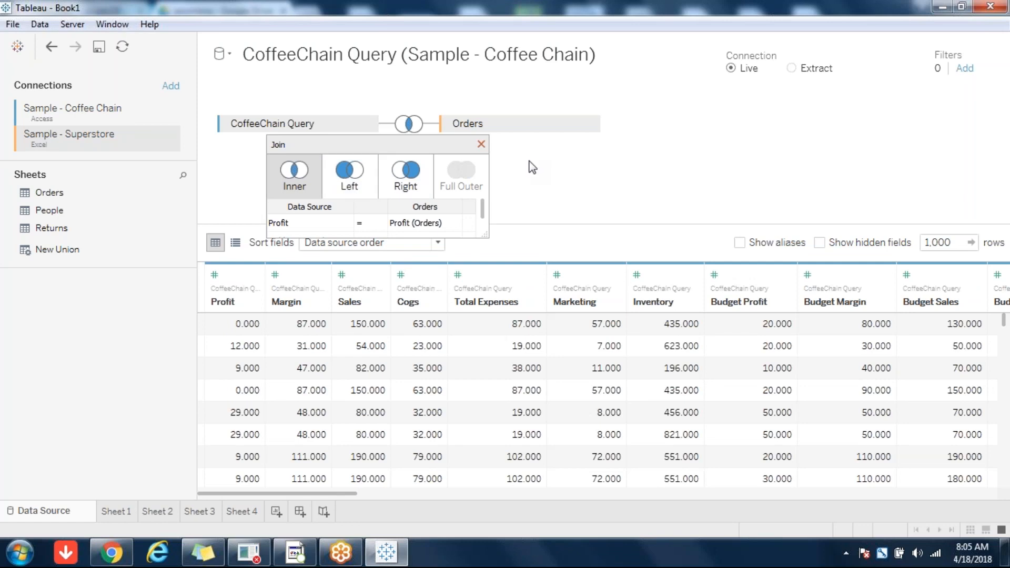
left_click(481, 144)
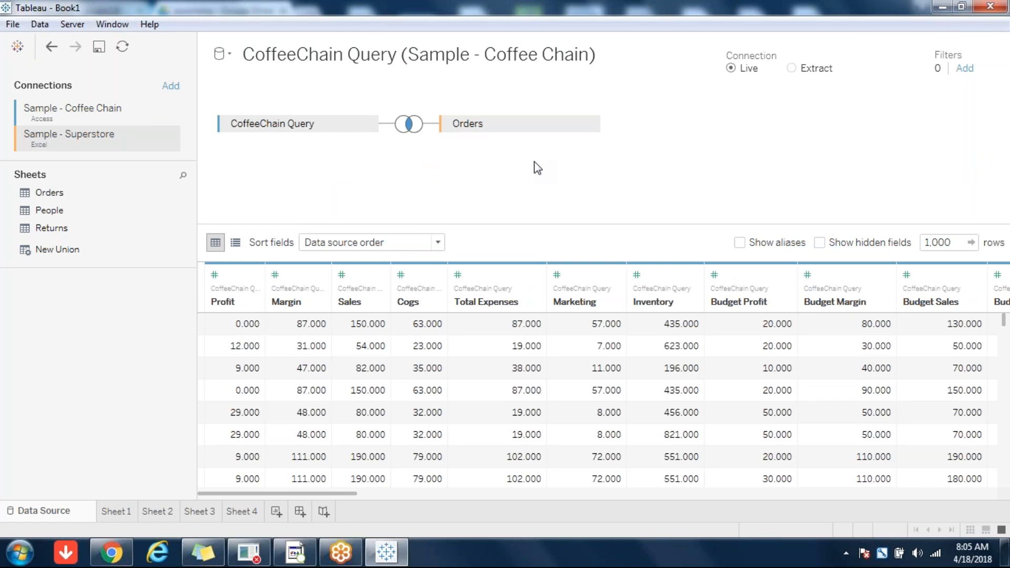
left_click(408, 123)
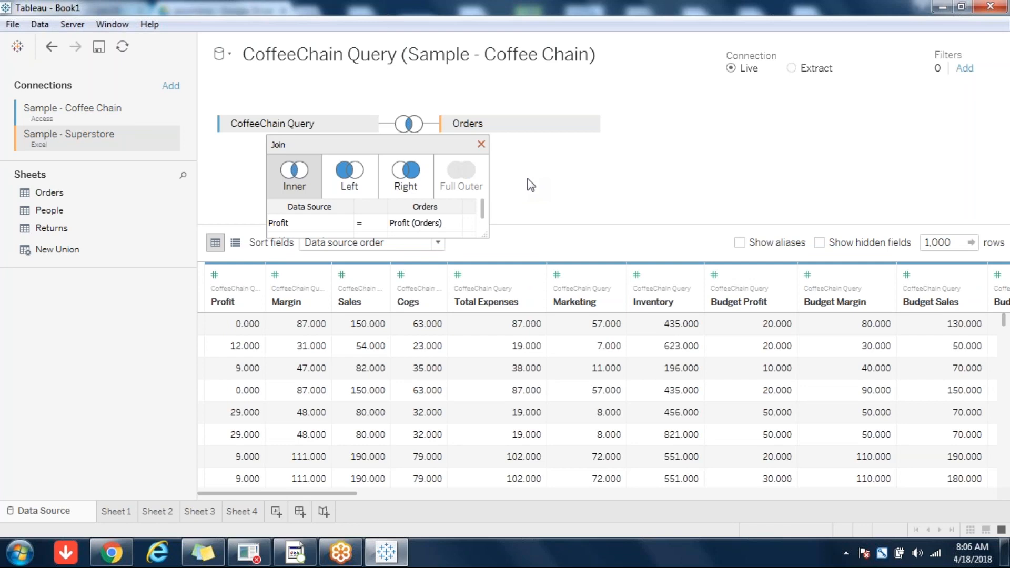
left_click(481, 145)
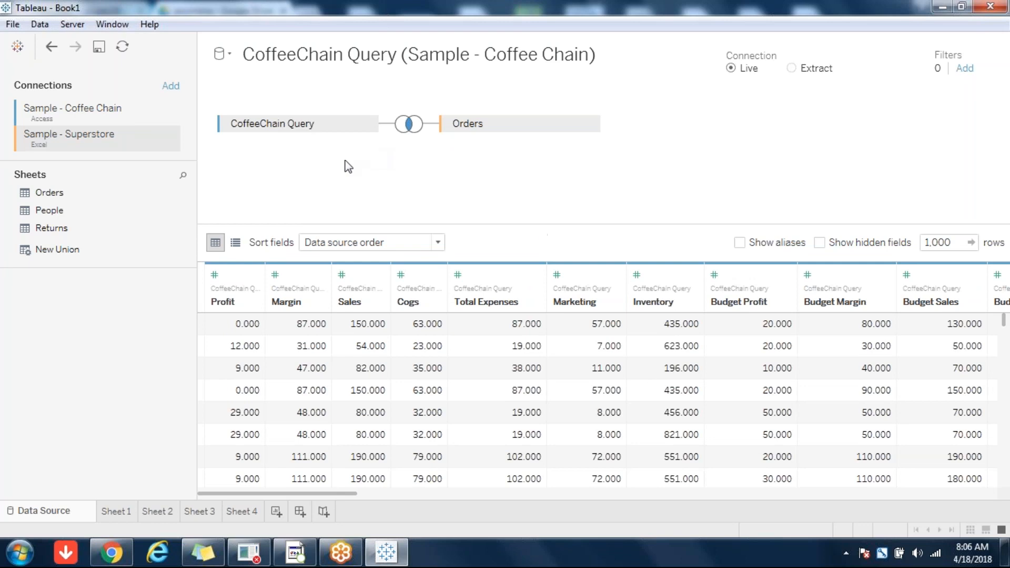
- Remove the Sample - Superstore connection from the CoffeeChain data source and return to Sheet 4
left_click(167, 140)
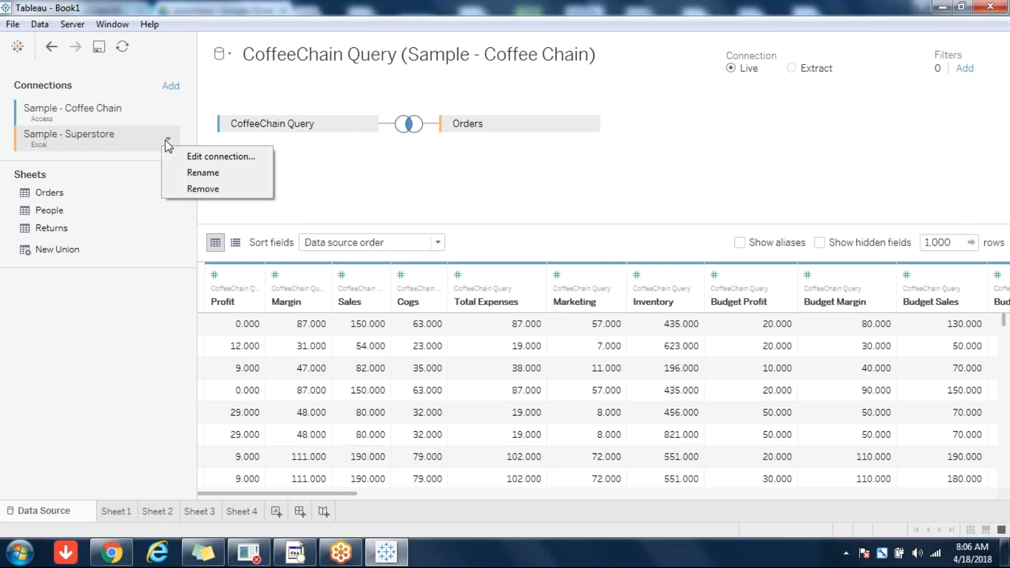
left_click(213, 192)
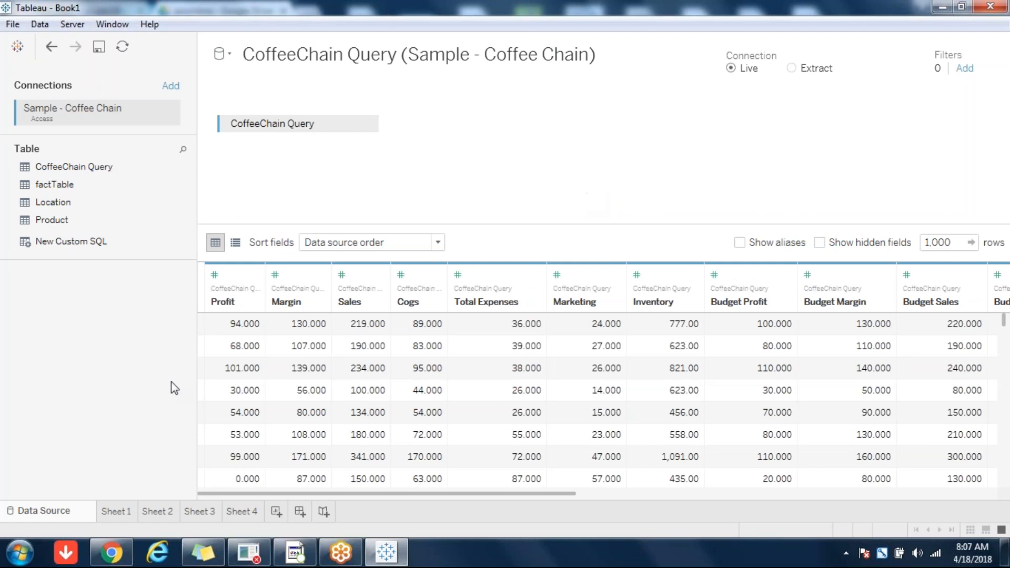
left_click(240, 512)
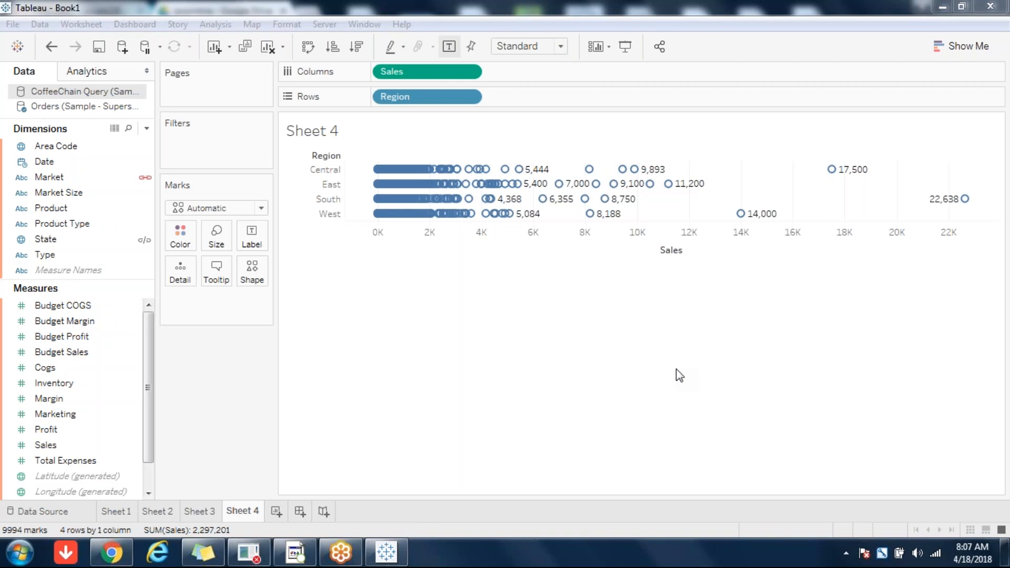
left_click(235, 419)
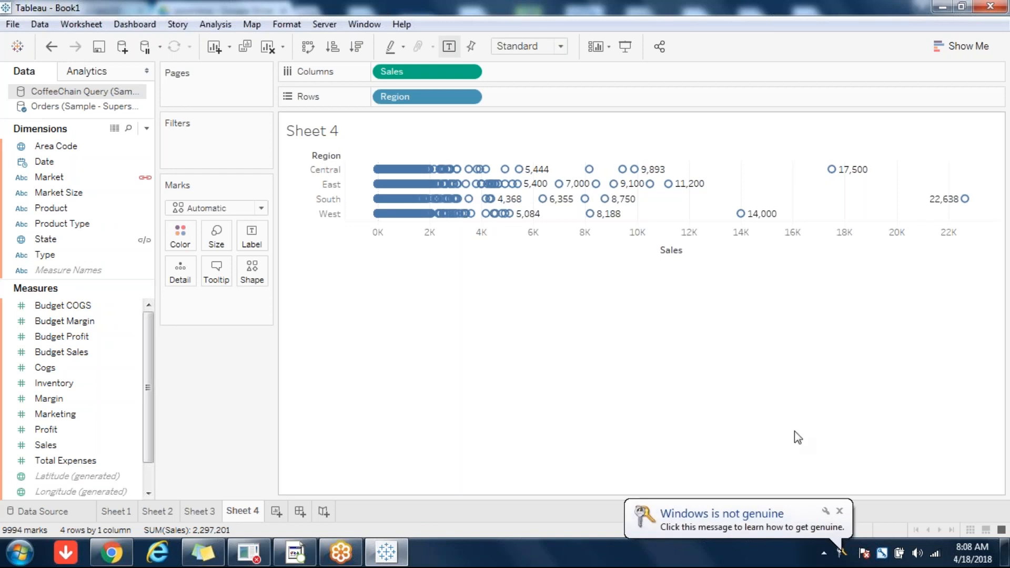
left_click(839, 511)
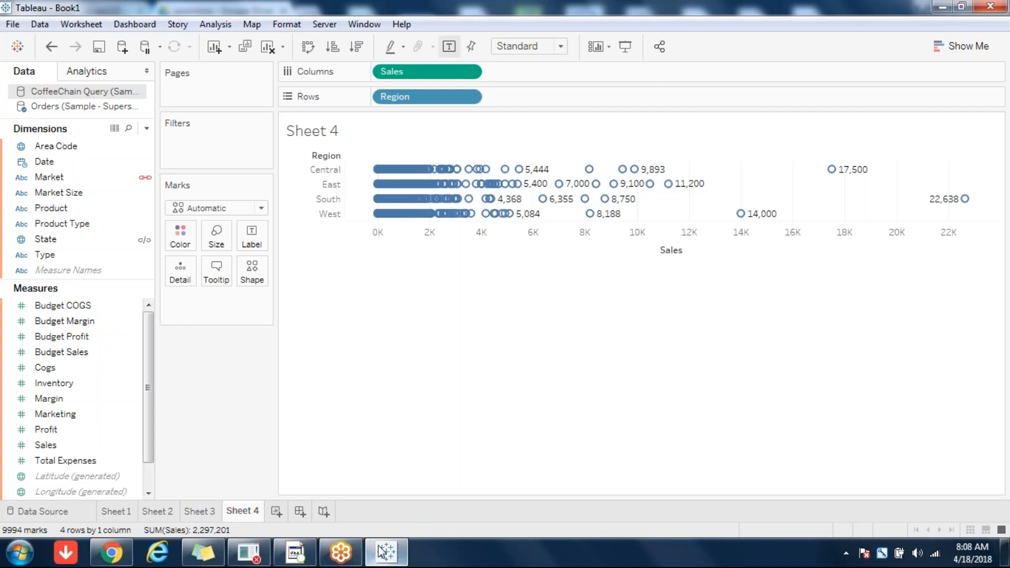
left_click(347, 560)
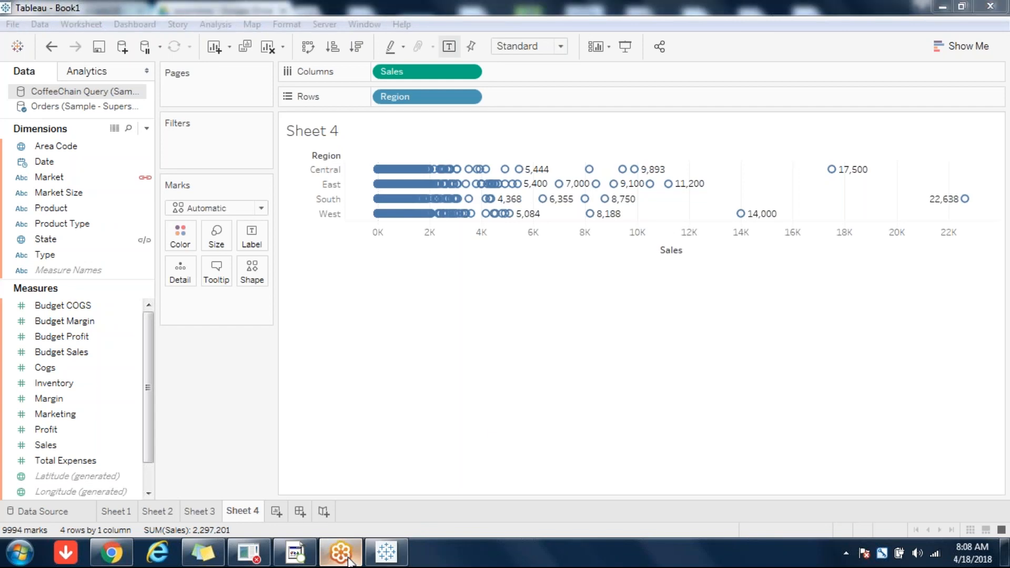